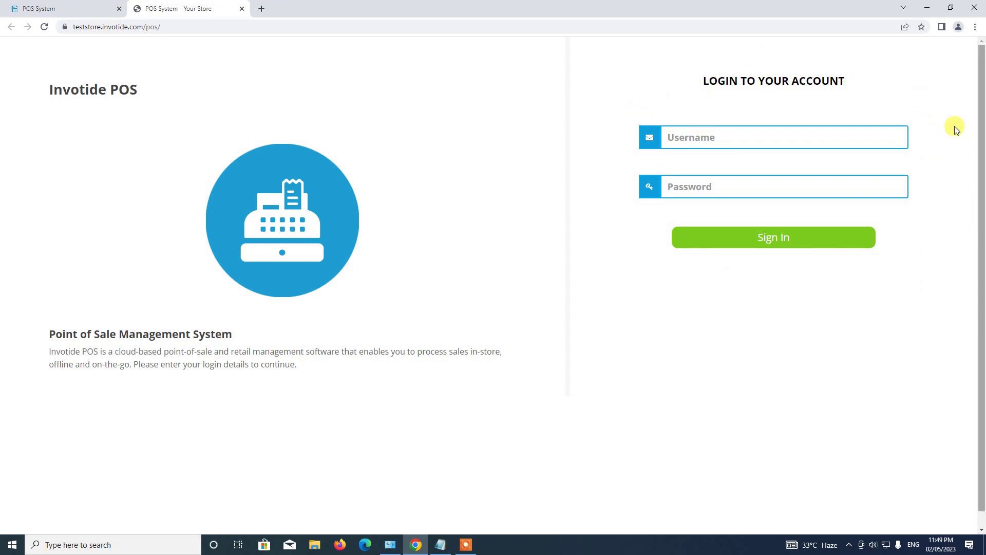
# Sign in to Invotide POS with the cashier account's username and password.
pyautogui.click(761, 135)
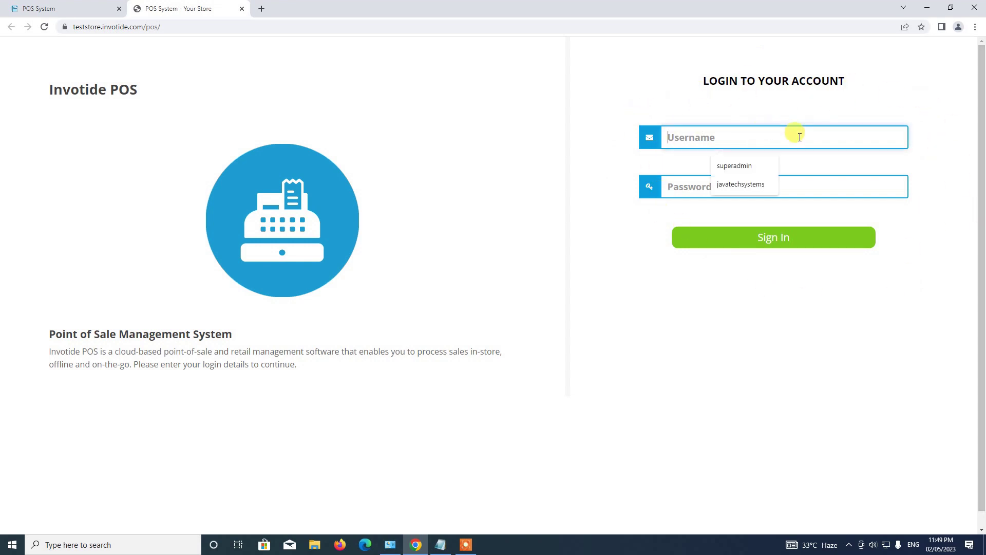
pyautogui.write('ca')
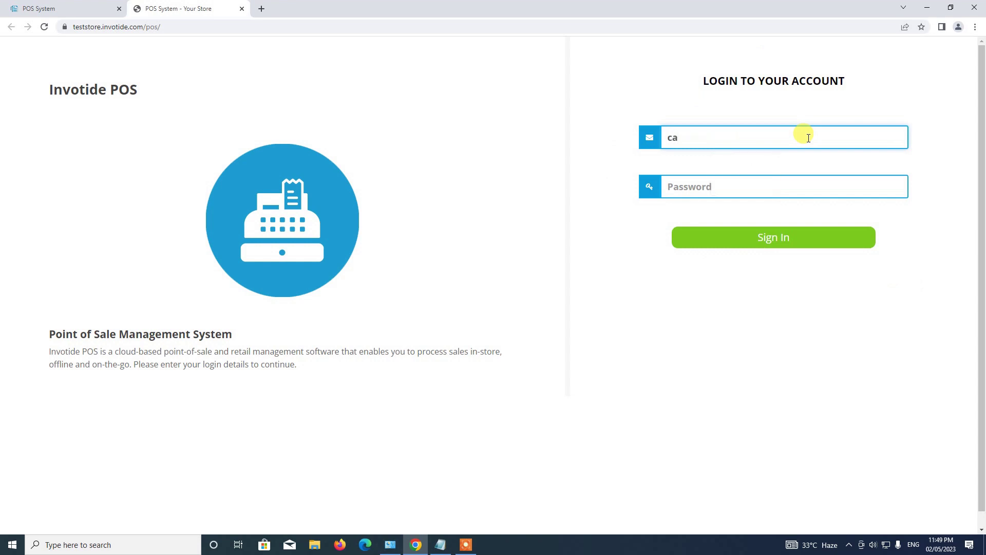
pyautogui.write('shier')
pyautogui.press('Tab')
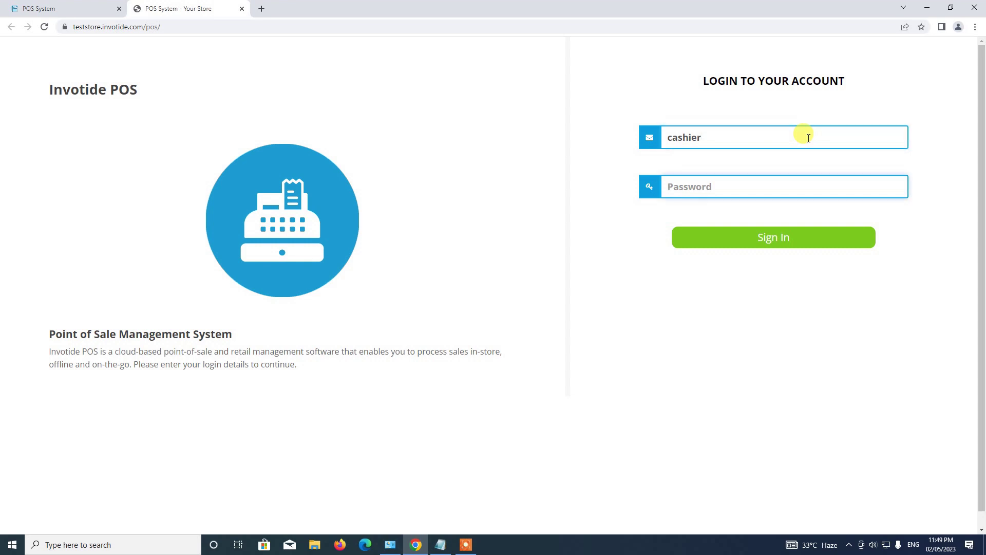
pyautogui.write('cashier1')
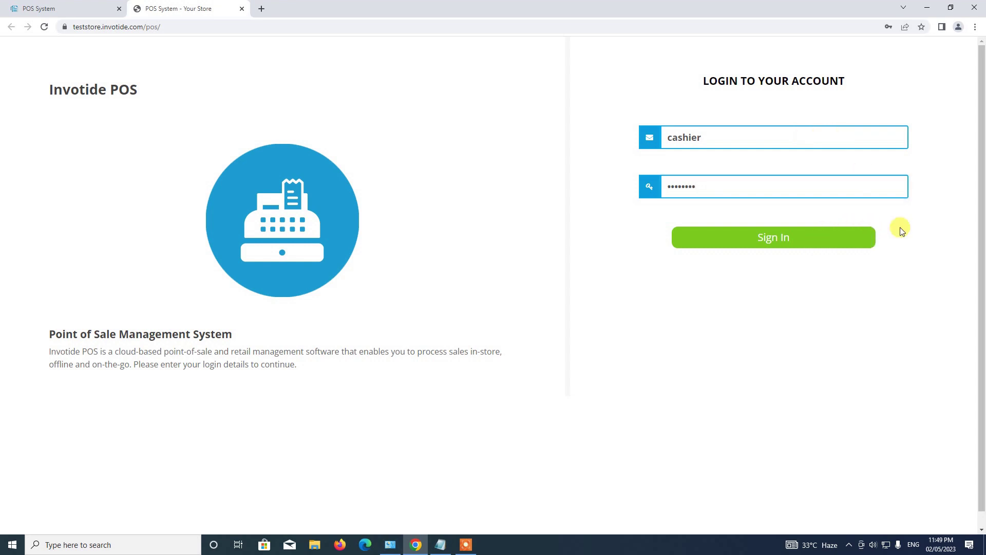
pyautogui.press('Return')
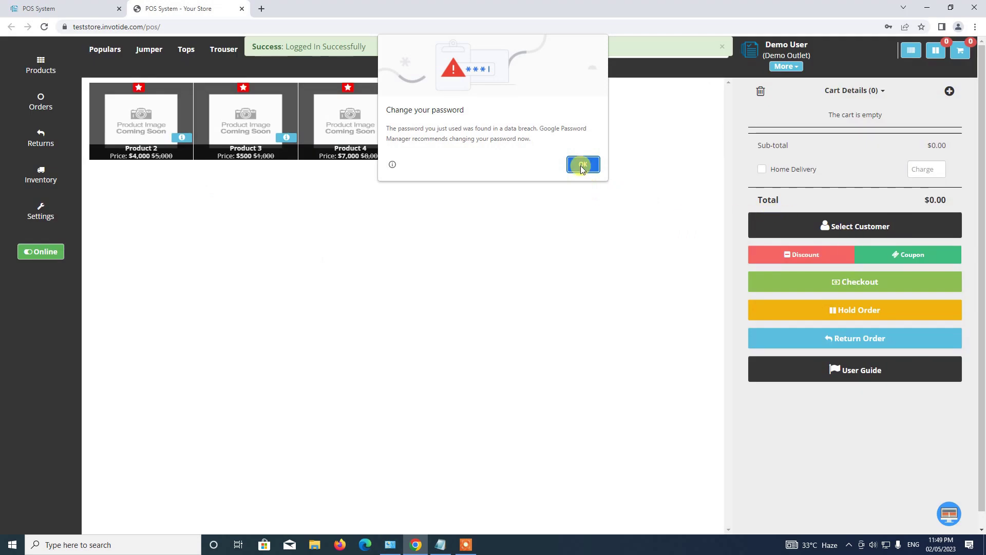
# Dismiss Chrome's password prompts, then open and close the category list without choosing one.
pyautogui.click(582, 165)
pyautogui.click(629, 172)
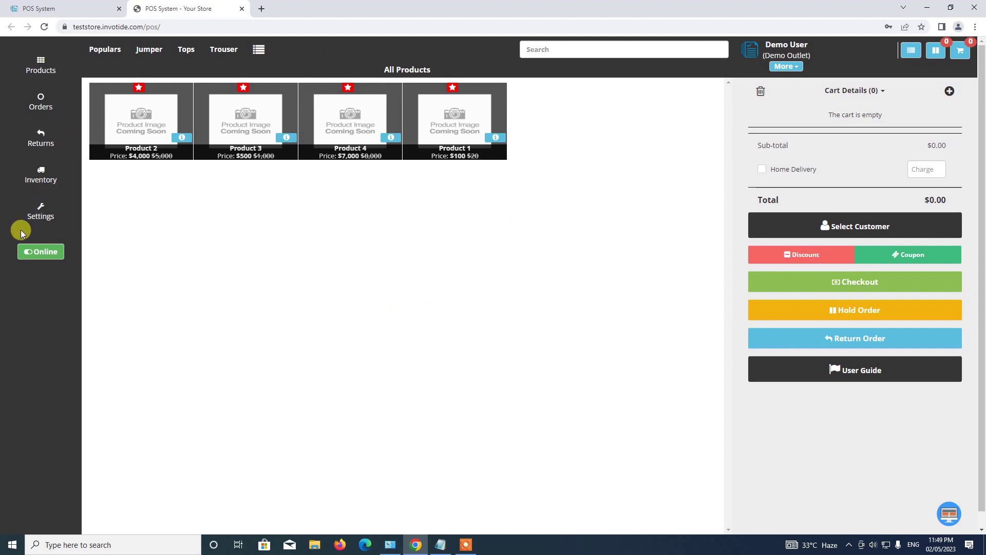
pyautogui.click(257, 50)
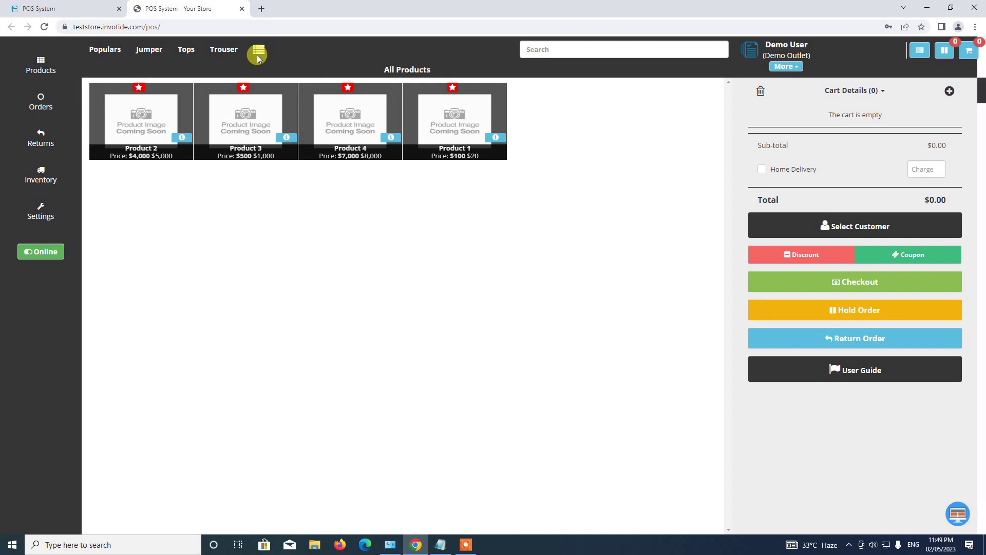
pyautogui.click(688, 246)
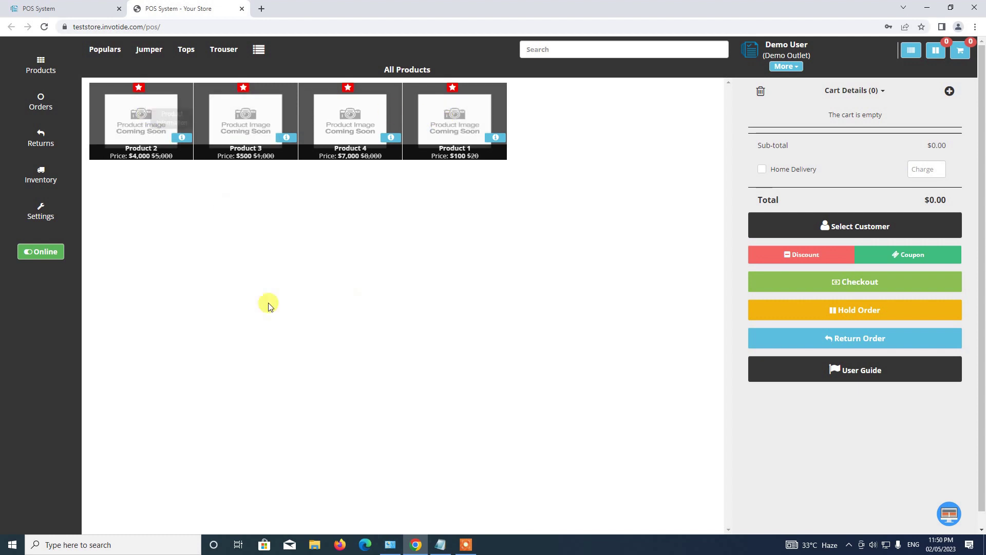
# Add Product 1 and Product 2 to the cart and set Product 1's quantity to 2.
pyautogui.click(448, 138)
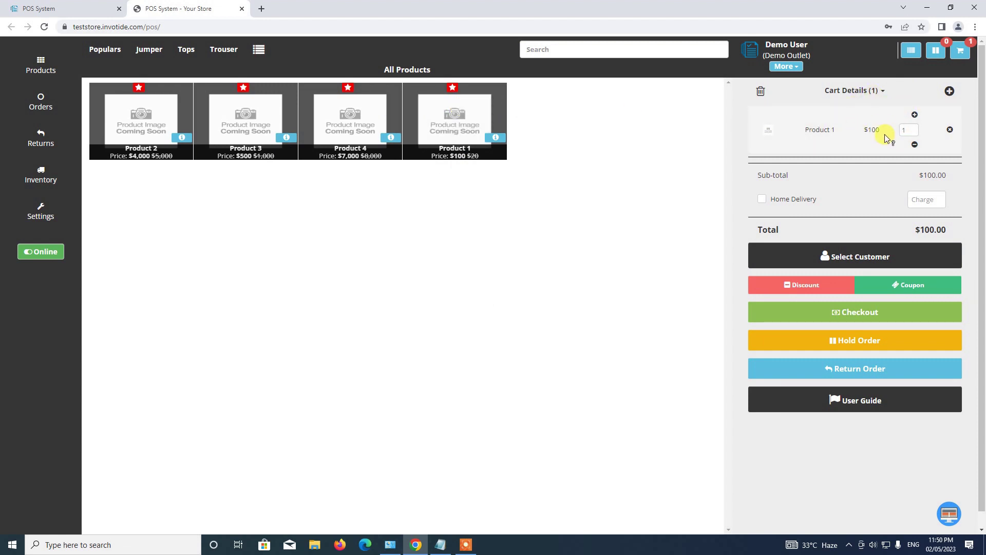
pyautogui.click(143, 131)
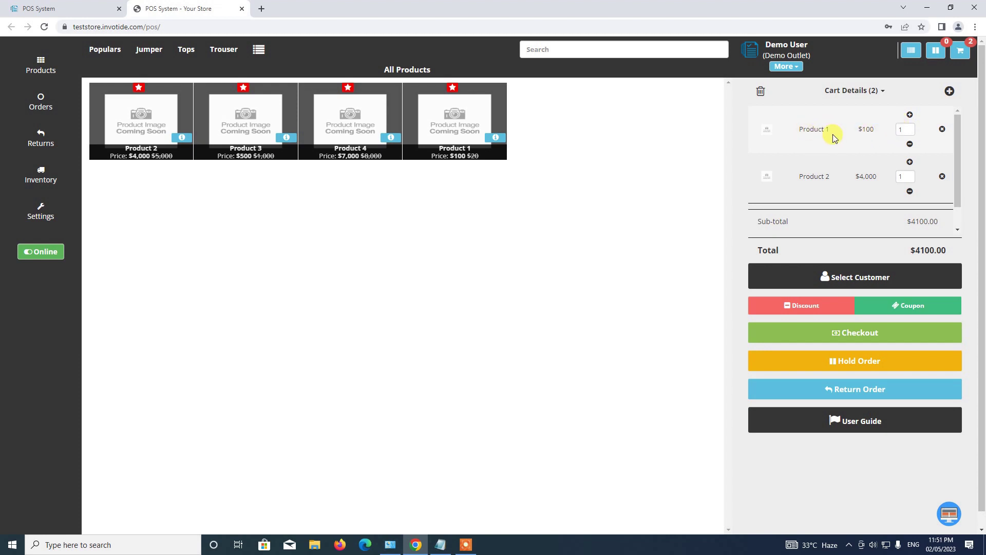
pyautogui.click(904, 129)
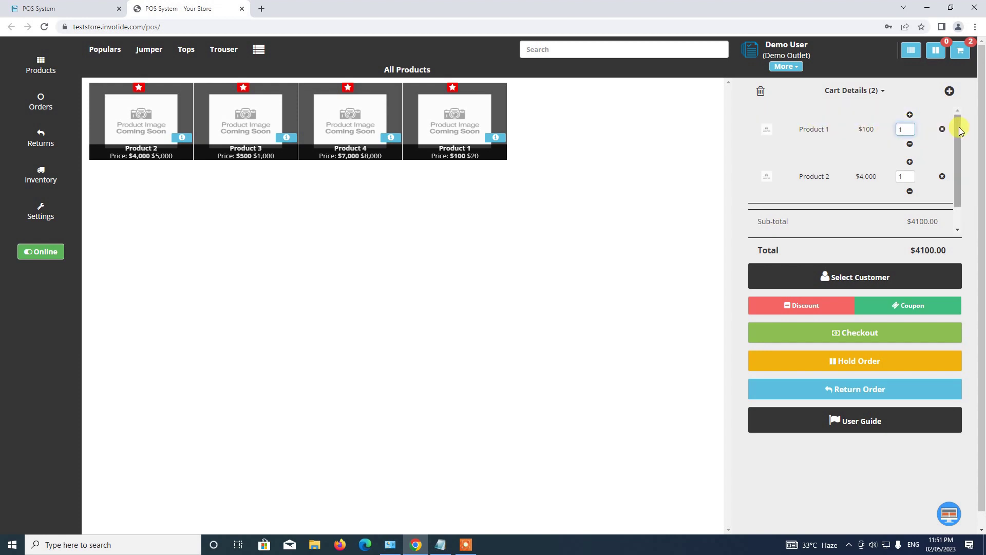
pyautogui.write('2')
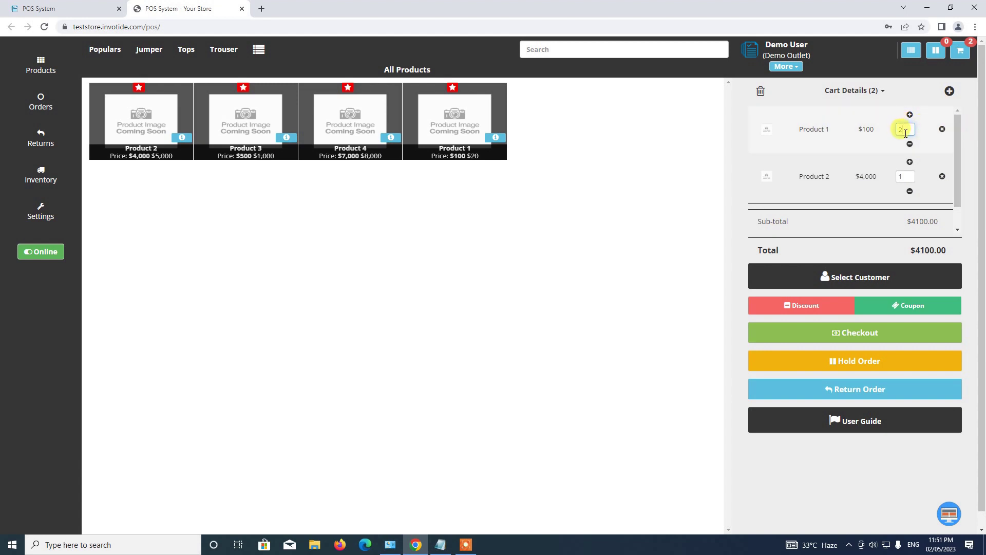
pyautogui.click(911, 146)
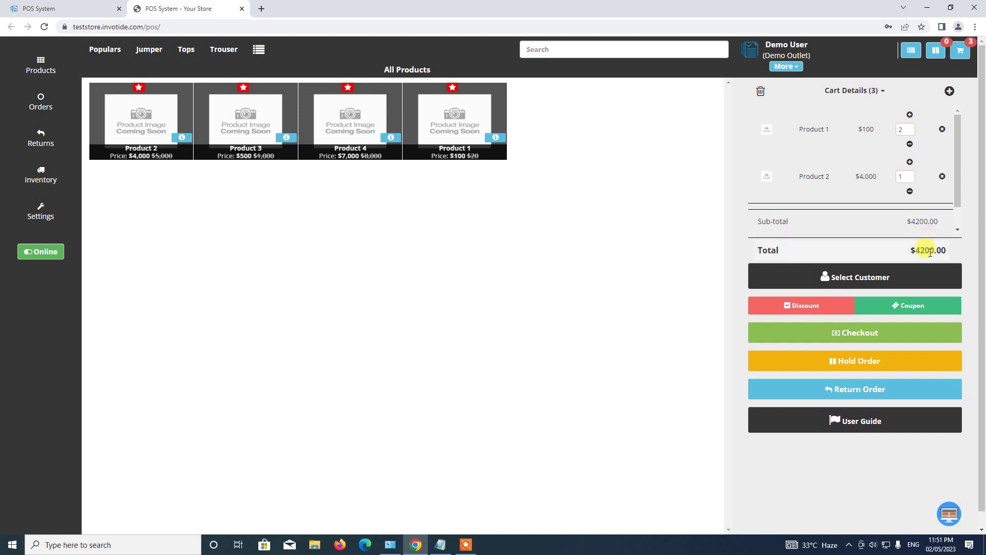
pyautogui.scroll(-1, 865, 185)
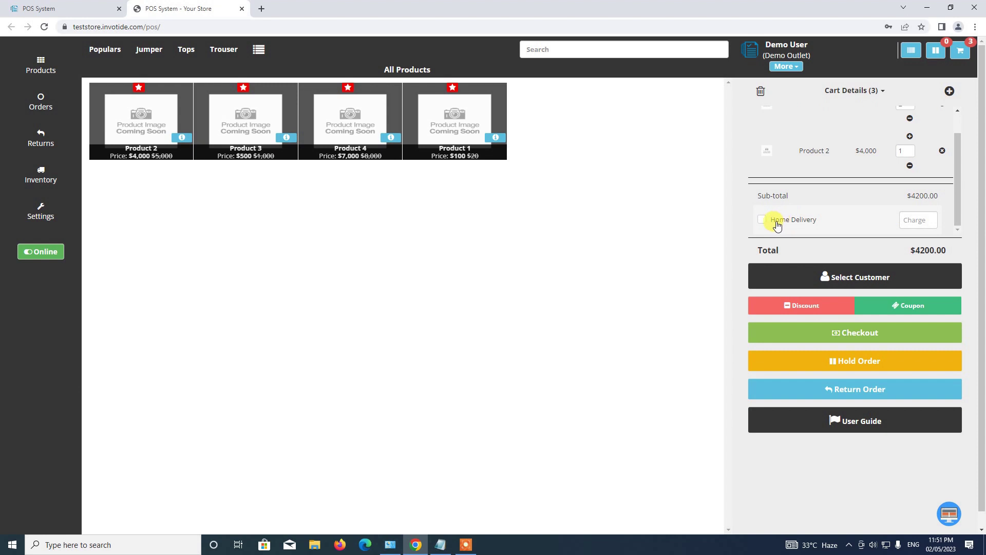
# Turn on home delivery with a delivery charge of 50.
pyautogui.click(762, 220)
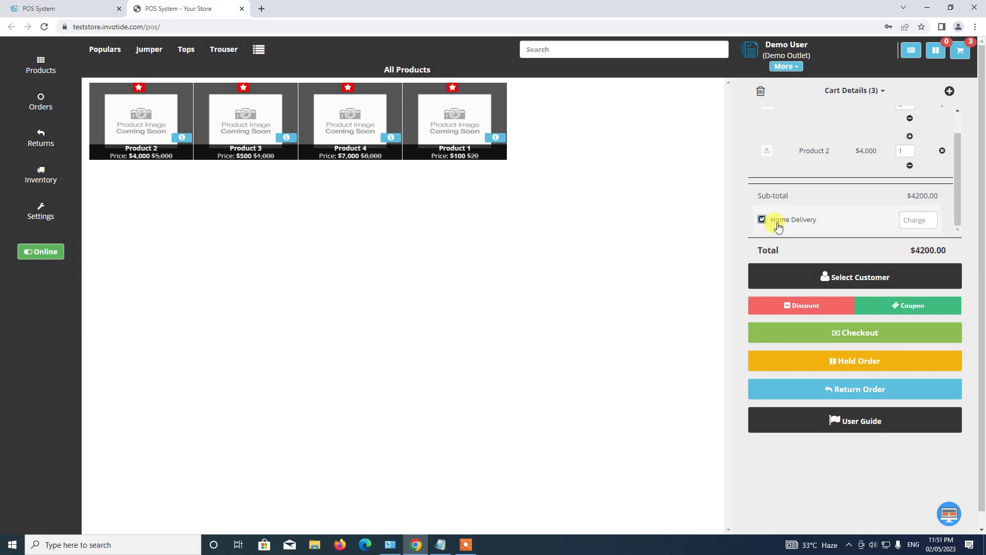
pyautogui.click(912, 219)
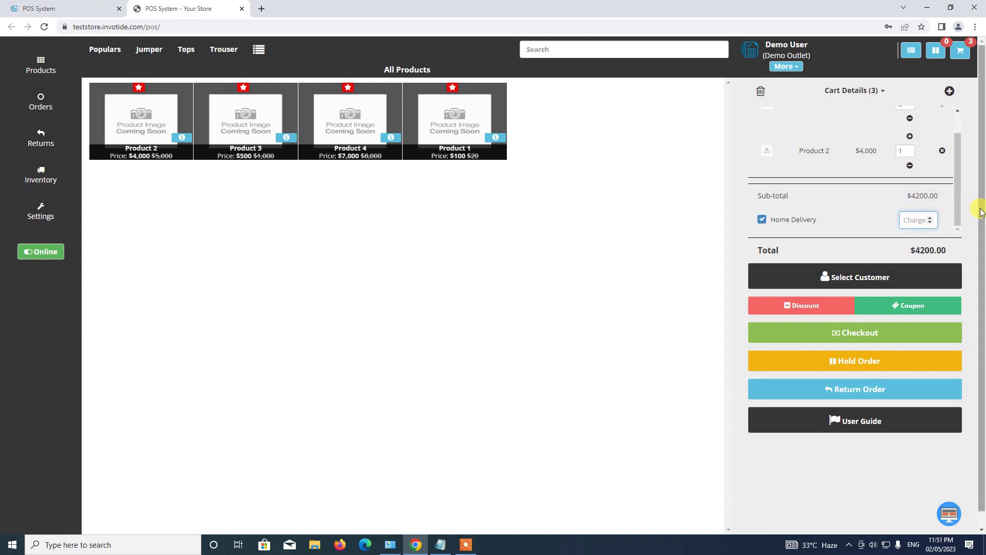
pyautogui.write('50')
pyautogui.click(880, 240)
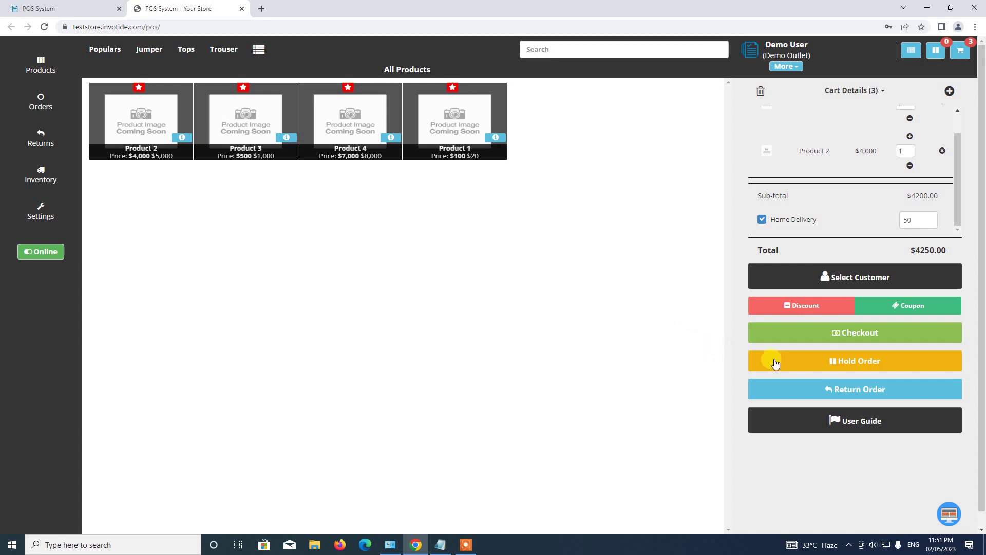
pyautogui.scroll(1, 853, 170)
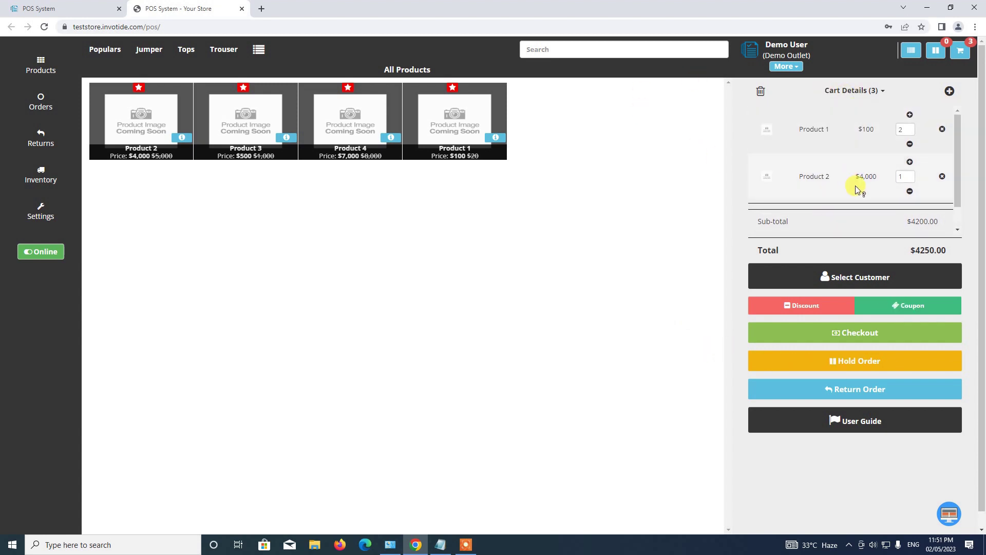
pyautogui.scroll(-1, 855, 188)
pyautogui.scroll(1, 855, 188)
# Search the customer picker for 'd' and select Demo Customer for the order.
pyautogui.click(842, 277)
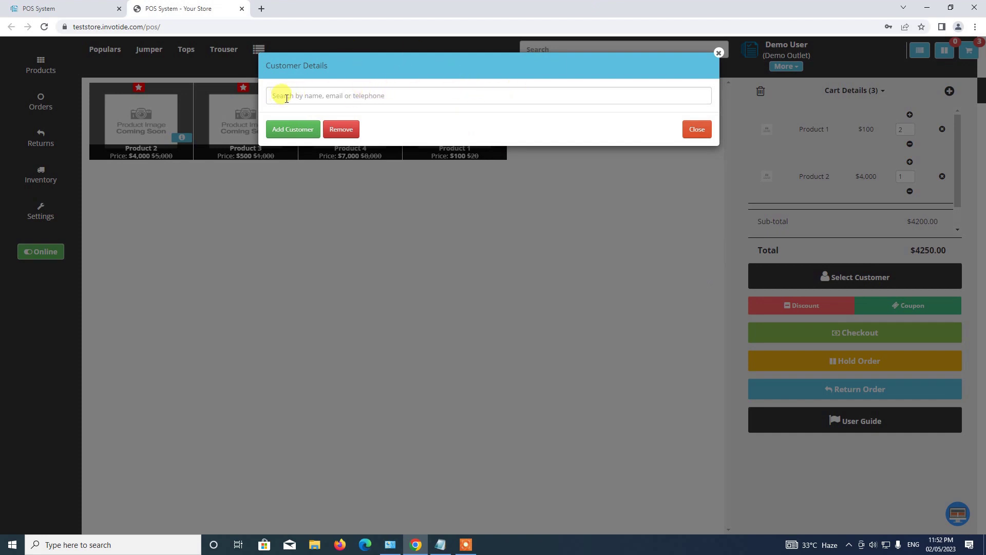
pyautogui.click(294, 130)
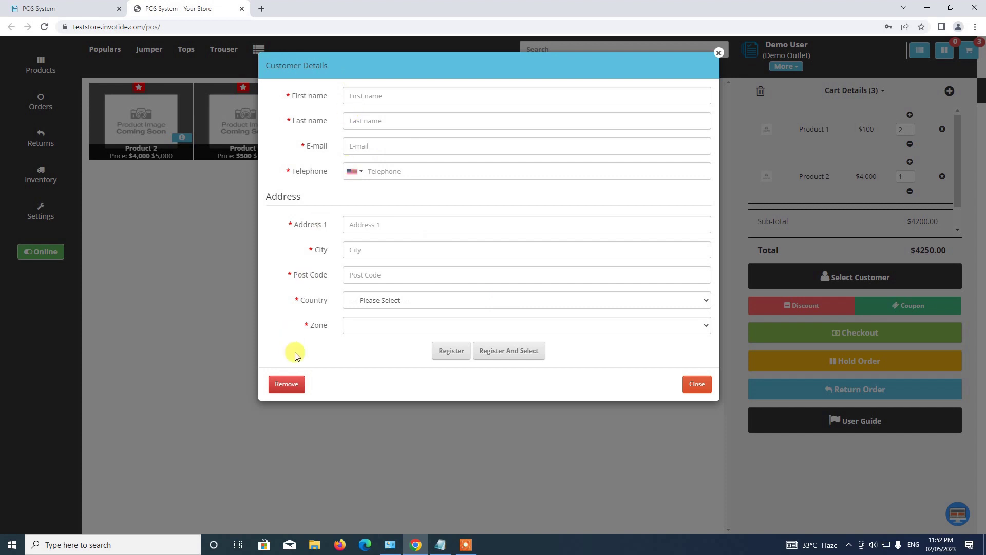
pyautogui.click(699, 383)
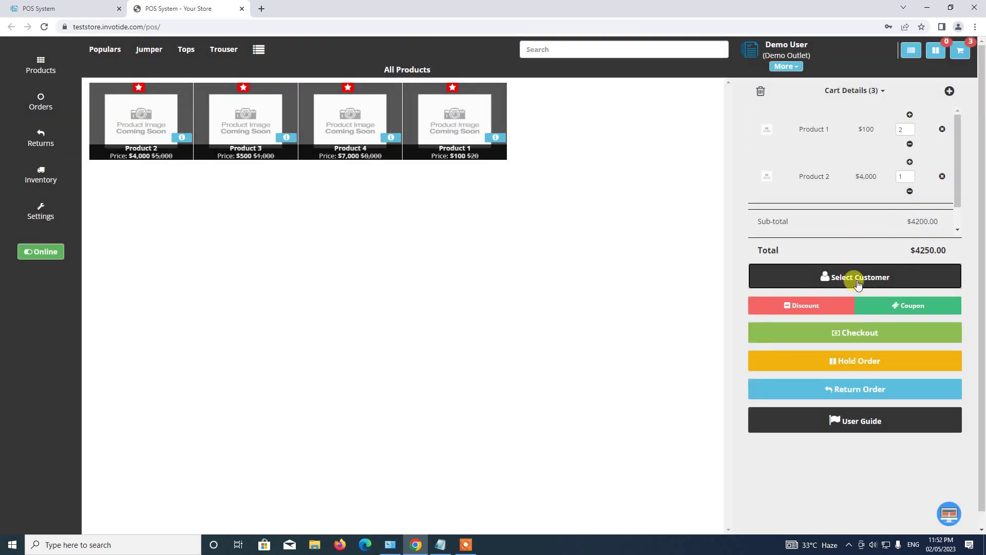
pyautogui.click(854, 278)
pyautogui.click(470, 95)
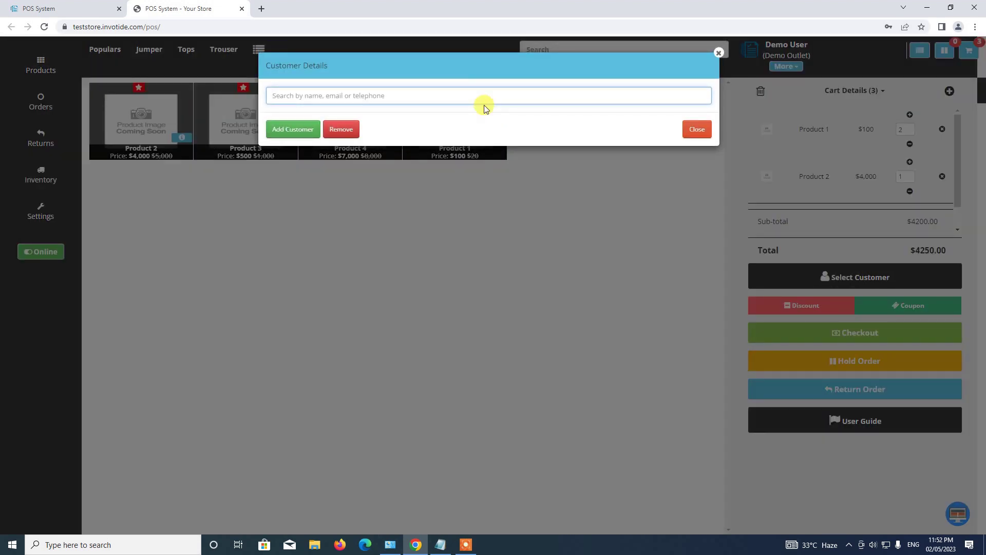
pyautogui.write('demo')
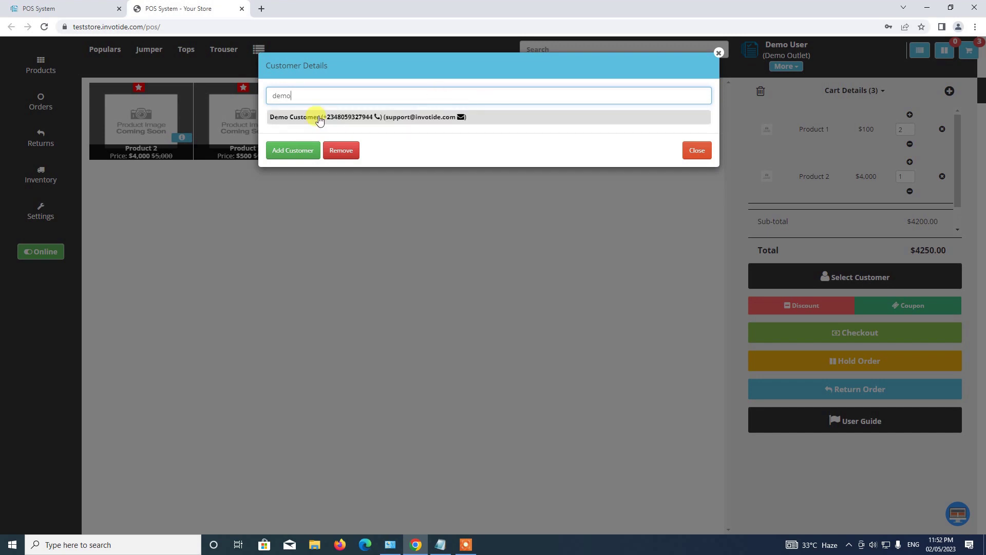
pyautogui.click(358, 117)
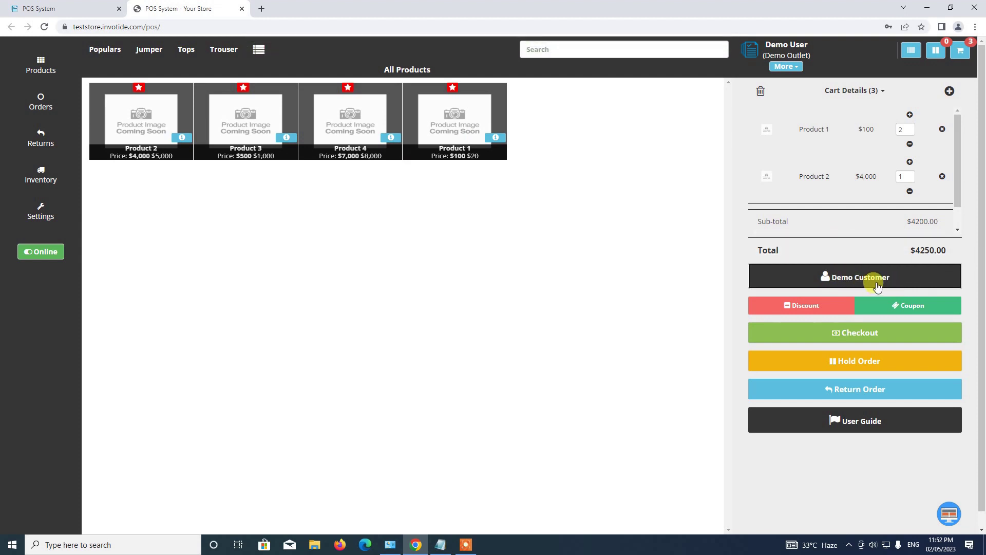
# Open and close the discount and coupon dialogs without applying either.
pyautogui.scroll(-1, 924, 218)
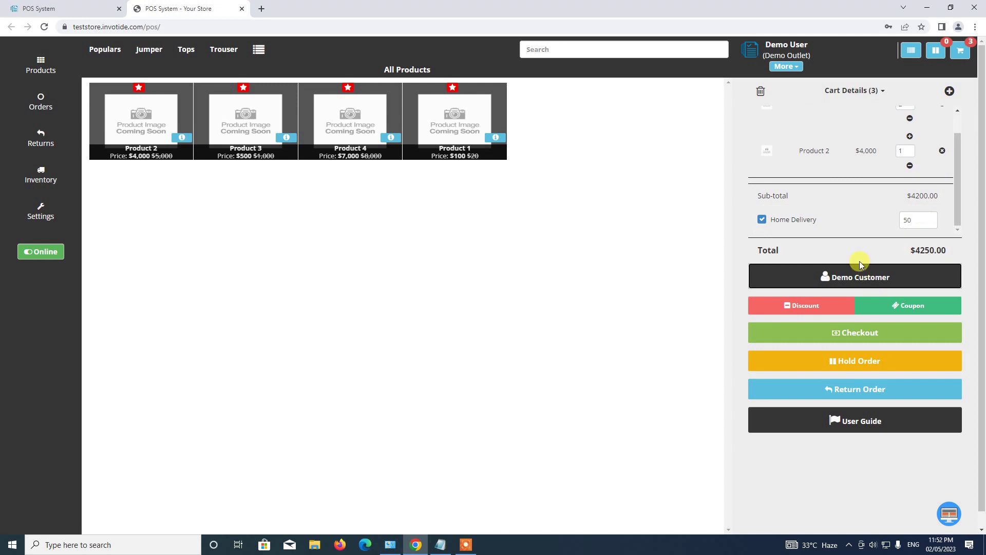
pyautogui.scroll(-1, 859, 262)
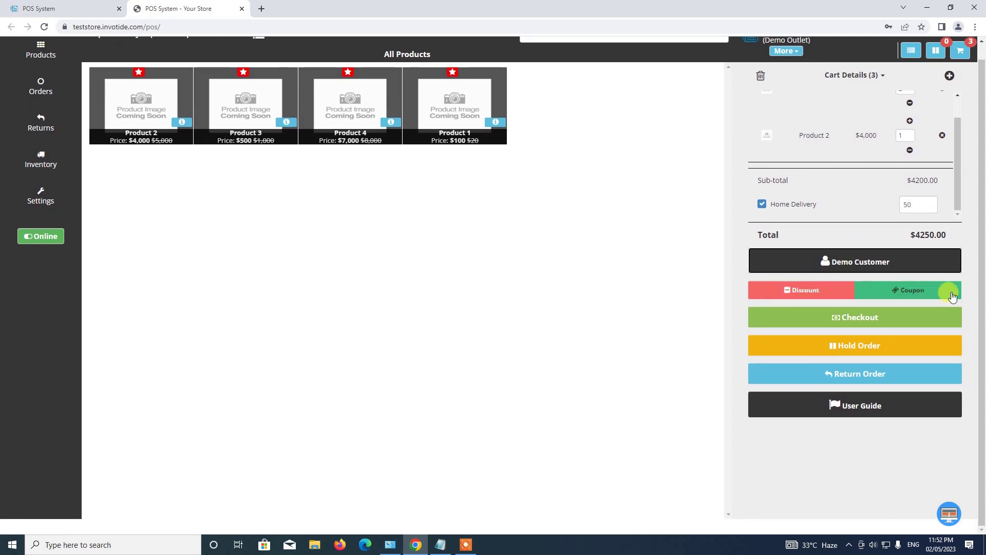
pyautogui.click(797, 290)
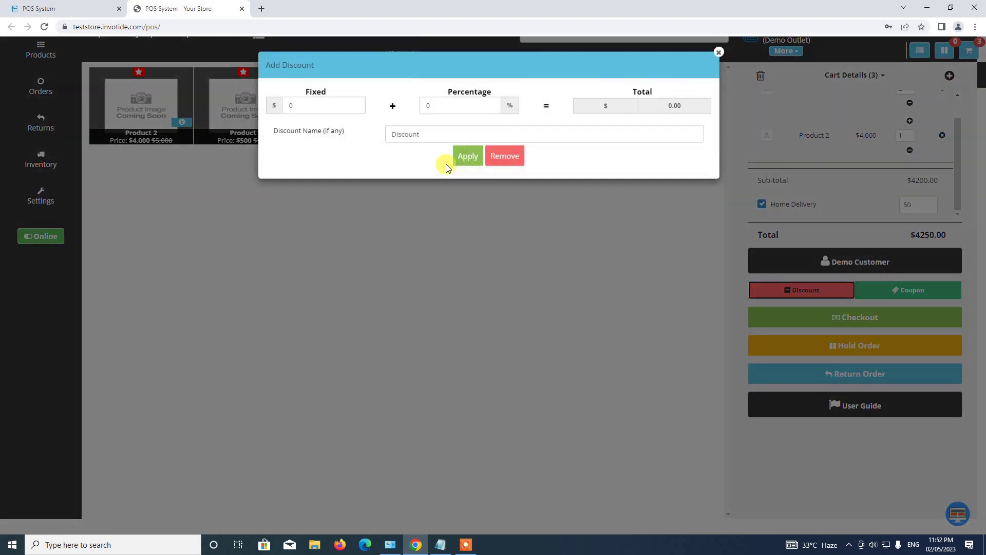
pyautogui.click(718, 54)
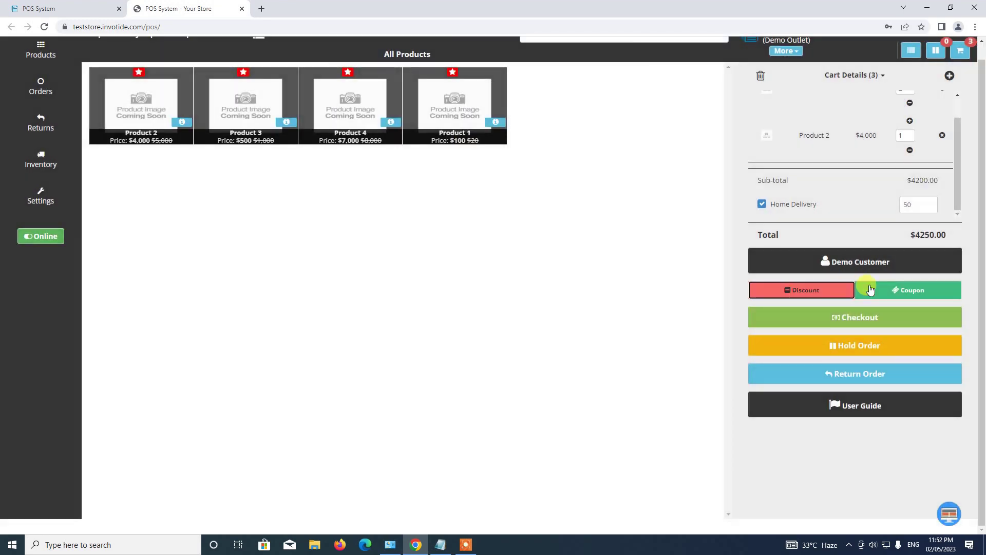
pyautogui.click(894, 290)
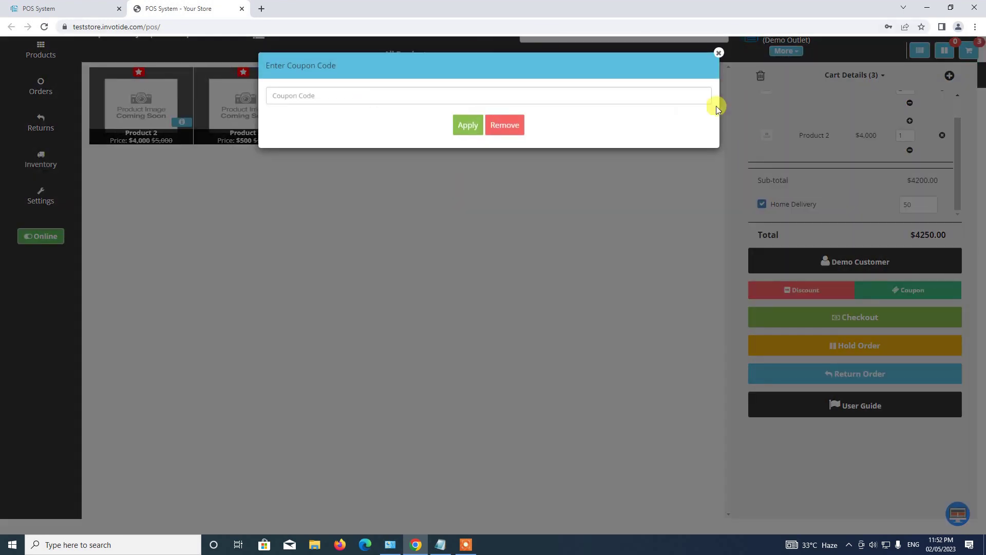
pyautogui.click(718, 54)
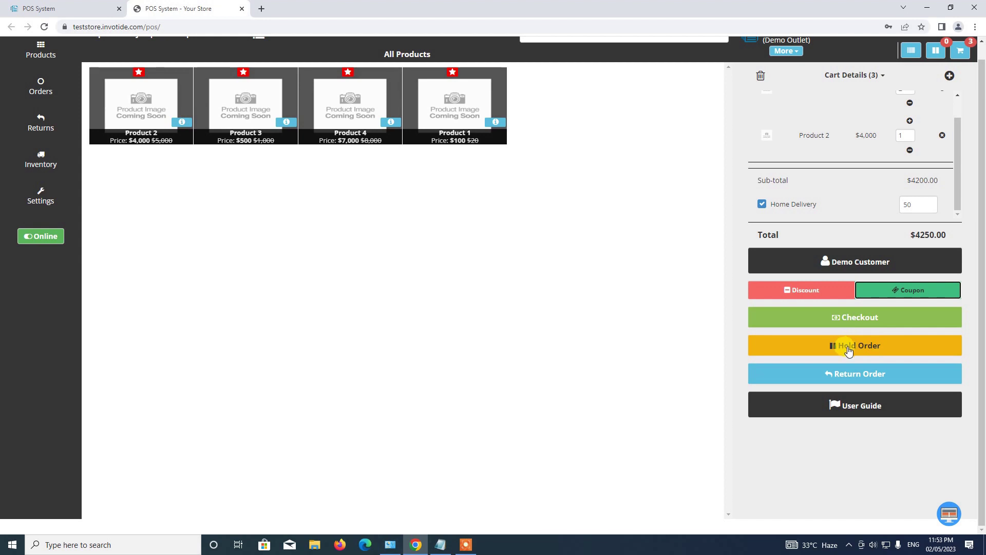
# Check out with Cash Payment and select the 4200.00 amount tendered.
pyautogui.click(856, 318)
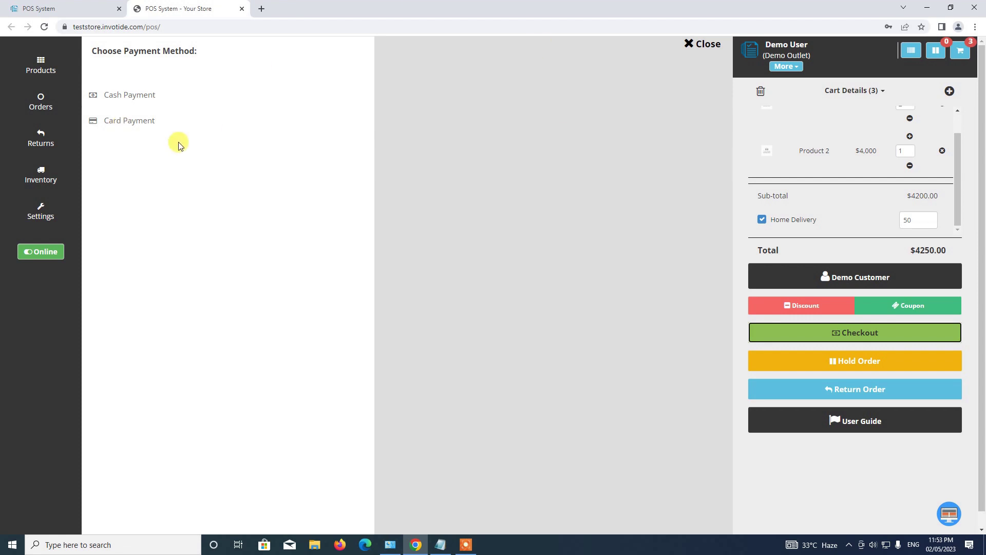
pyautogui.click(161, 100)
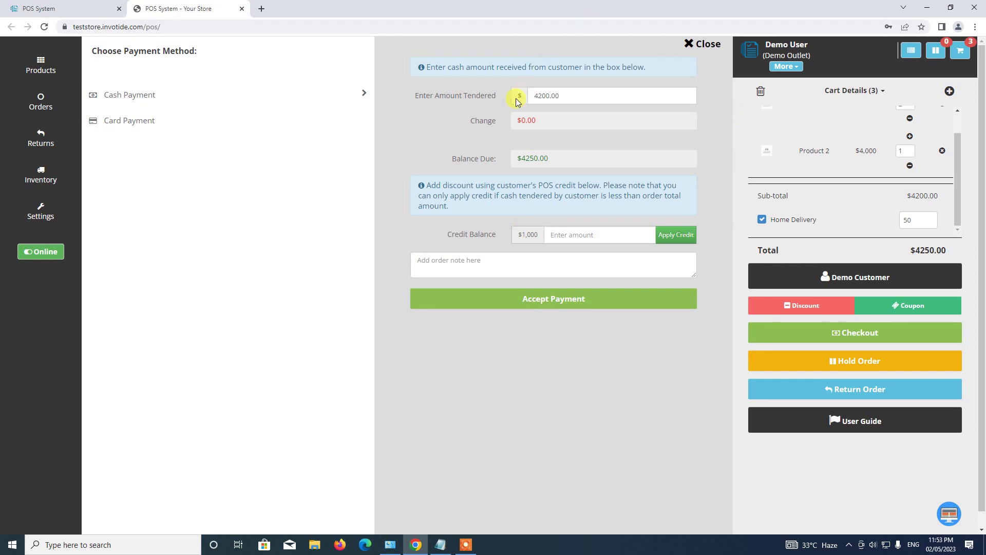
pyautogui.click(562, 99)
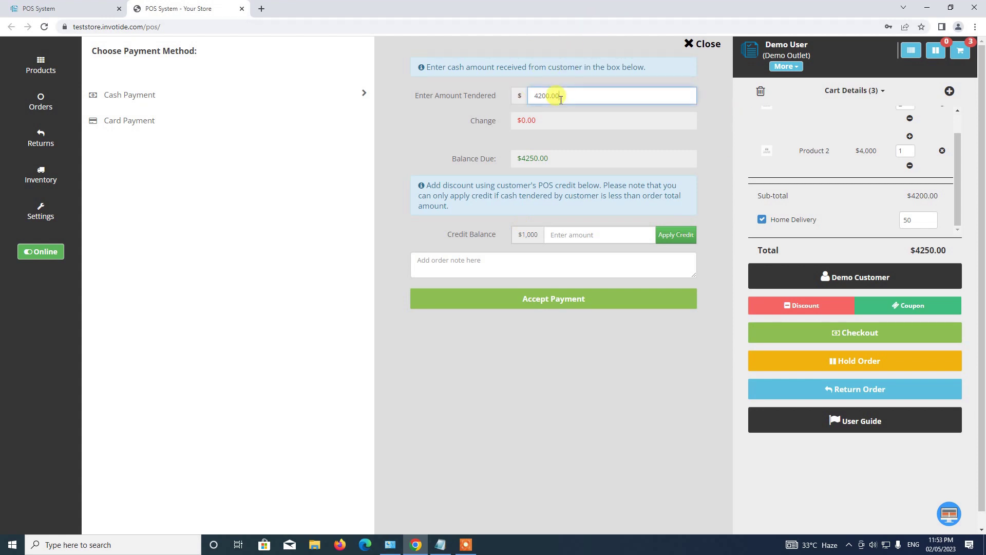
pyautogui.doubleClick(534, 97)
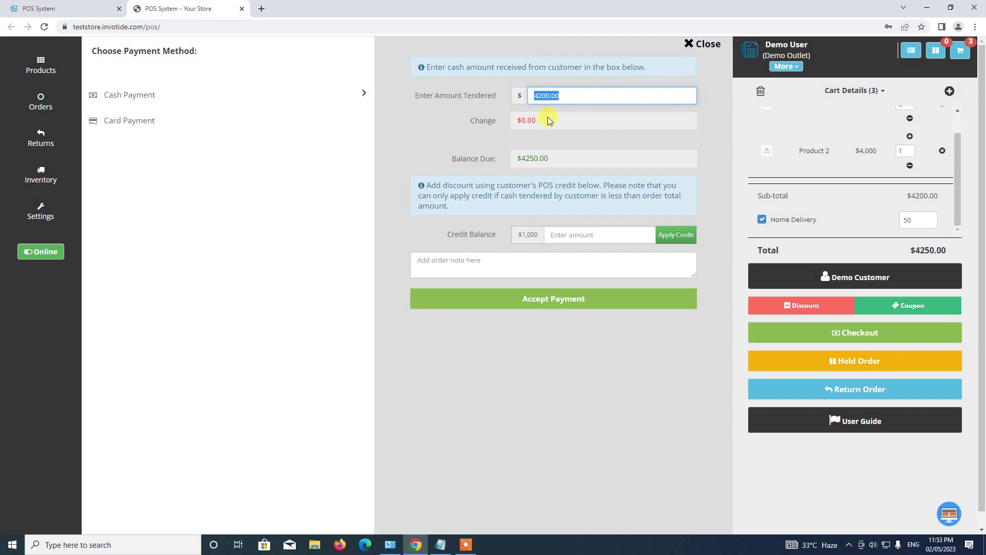
pyautogui.click(500, 123)
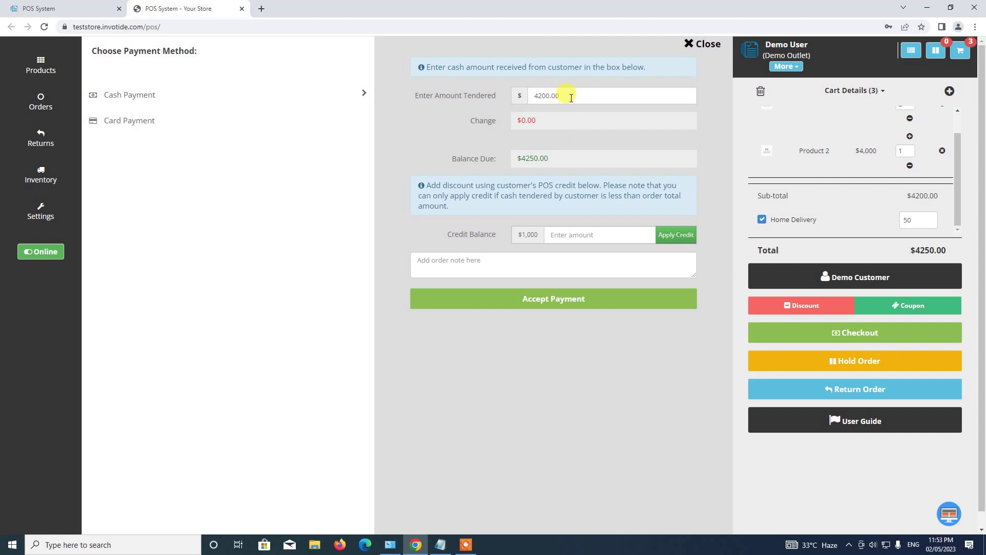
pyautogui.moveTo(570, 98); pyautogui.dragTo(498, 96)
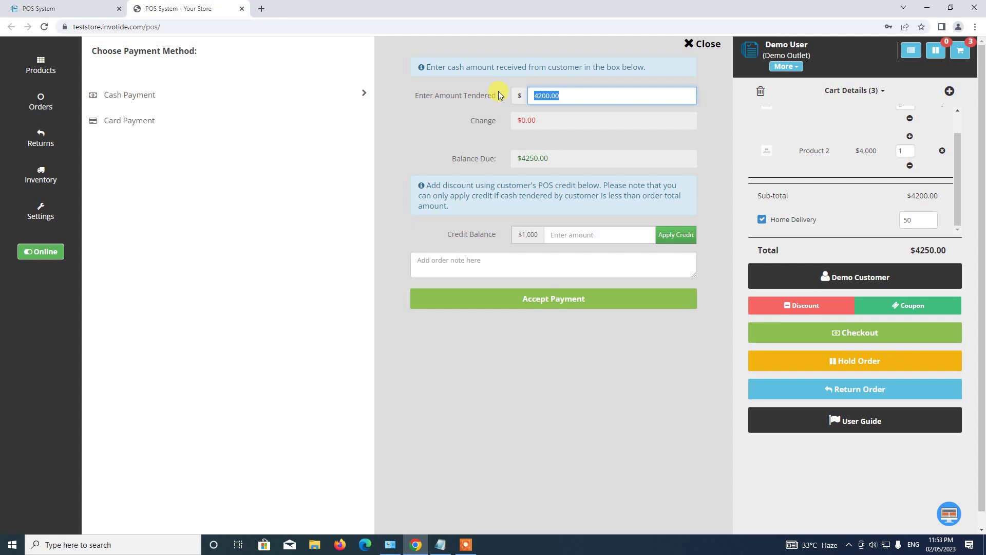
# Change the amount tendered to 4250 and accept the cash payment.
pyautogui.click(586, 92)
pyautogui.press('BackSpace')
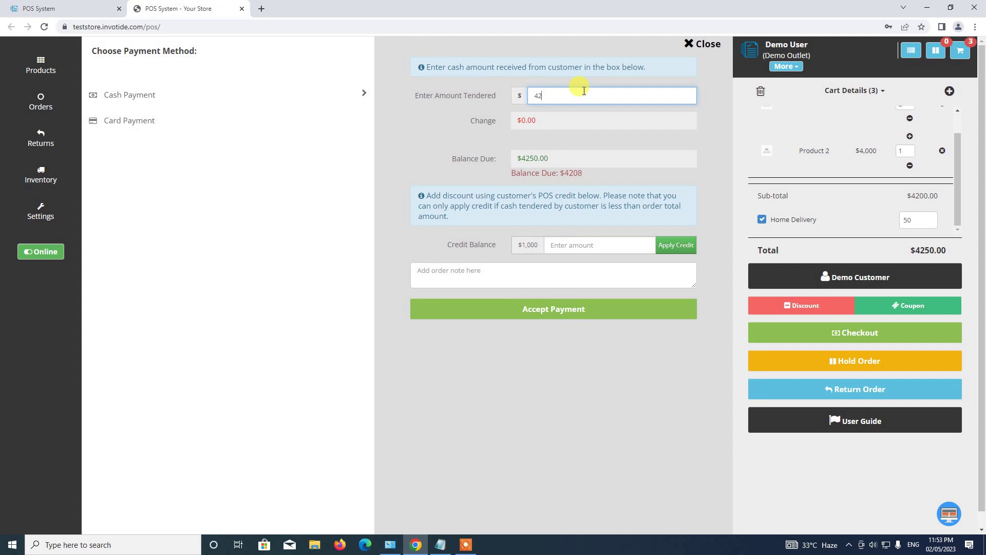
pyautogui.write('0')
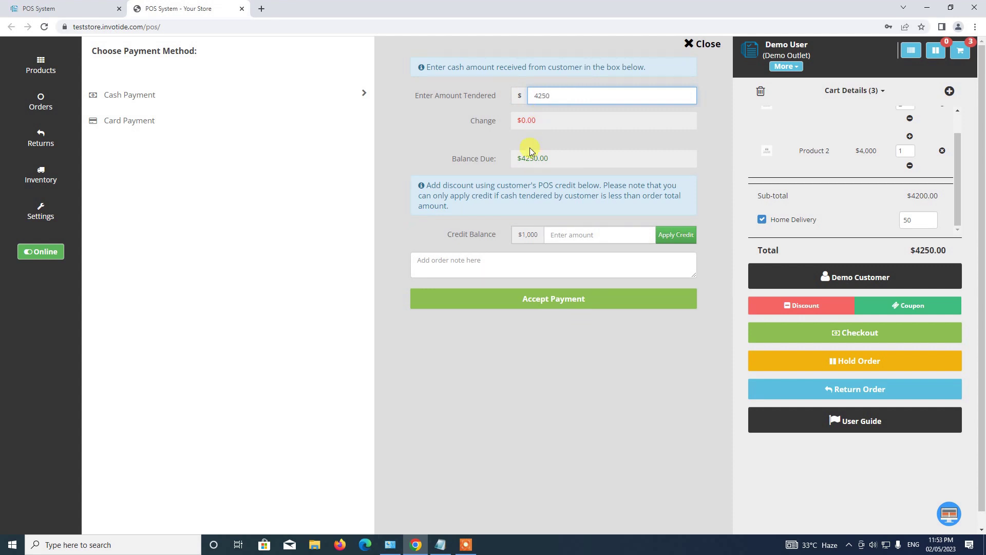
pyautogui.click(501, 132)
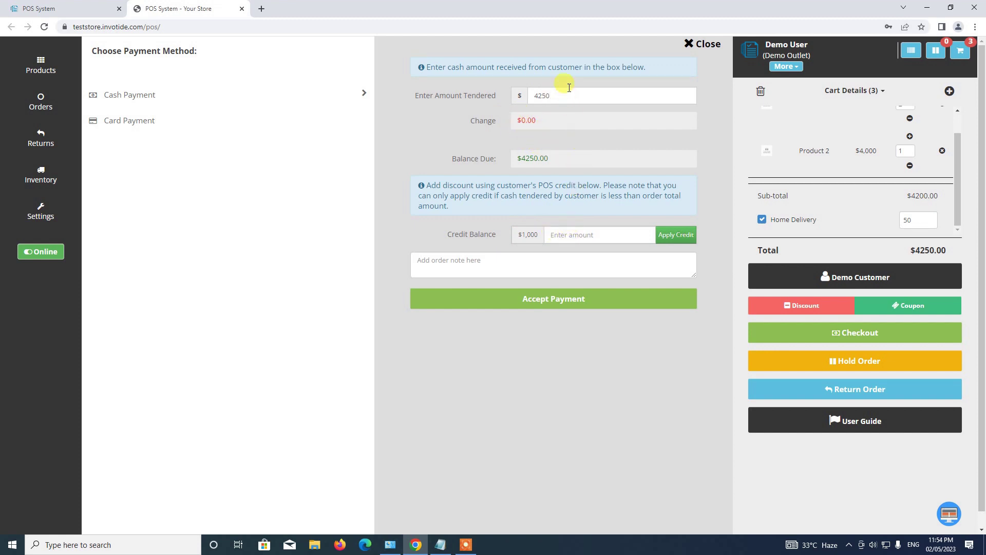
pyautogui.click(464, 262)
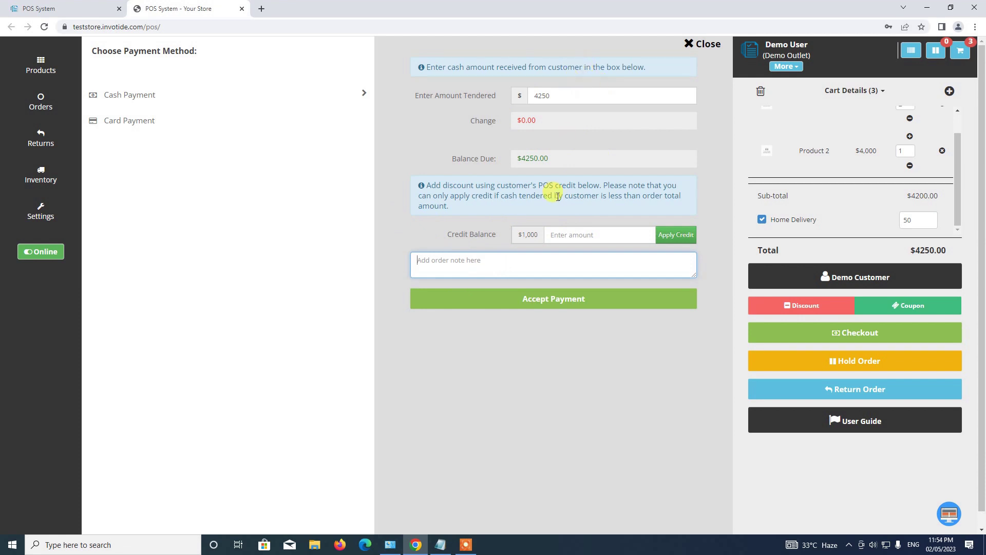
pyautogui.click(555, 303)
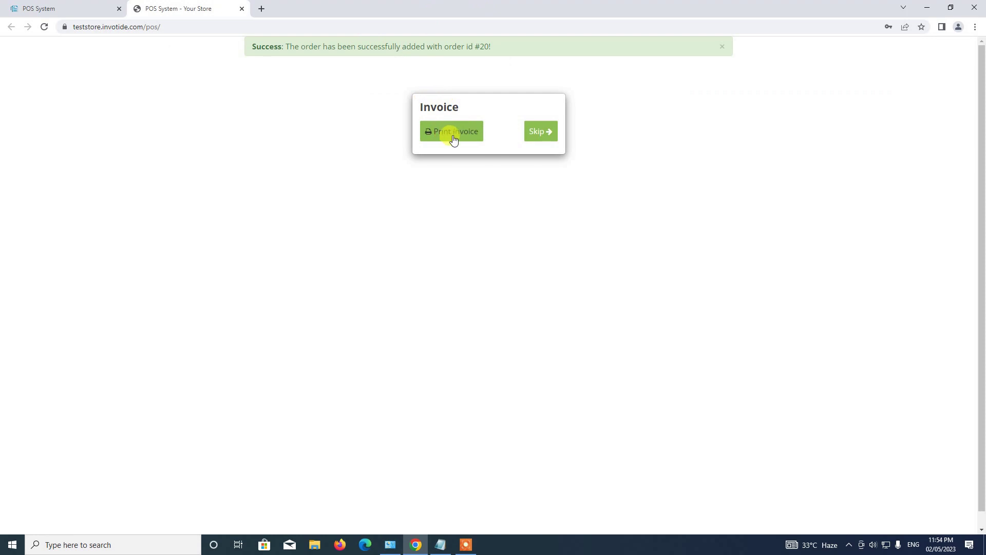
# Skip the invoice to return to the sales screen with an empty cart.
pyautogui.click(545, 135)
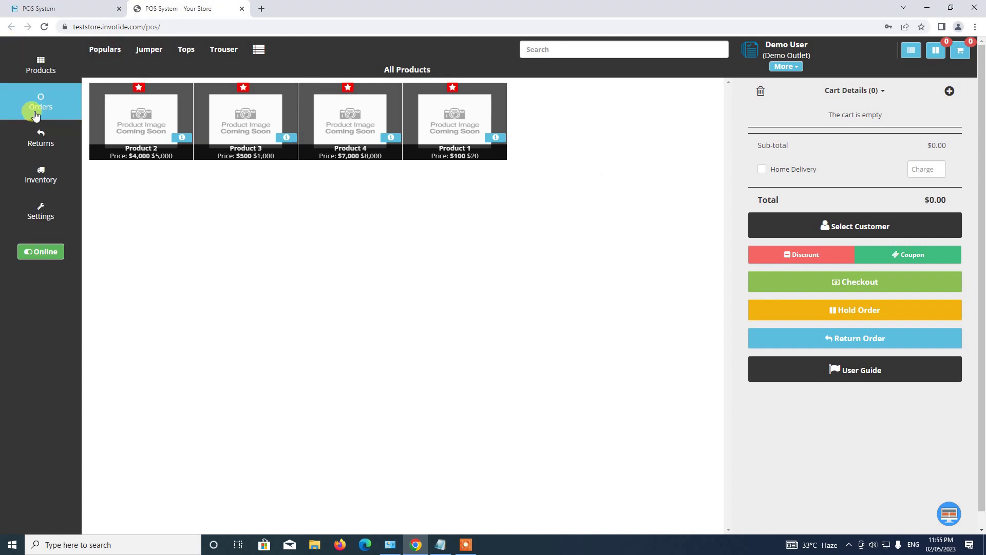
pyautogui.click(35, 110)
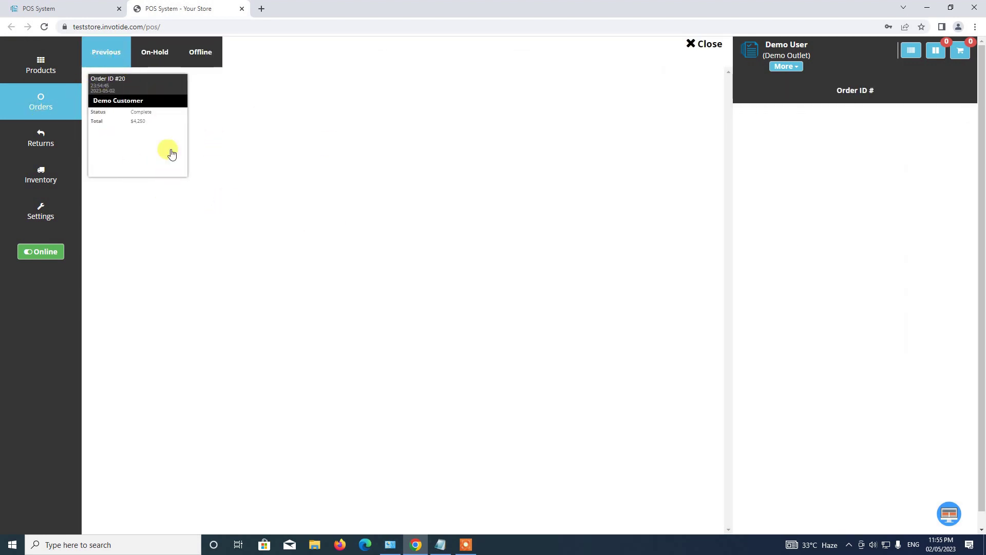
pyautogui.click(133, 128)
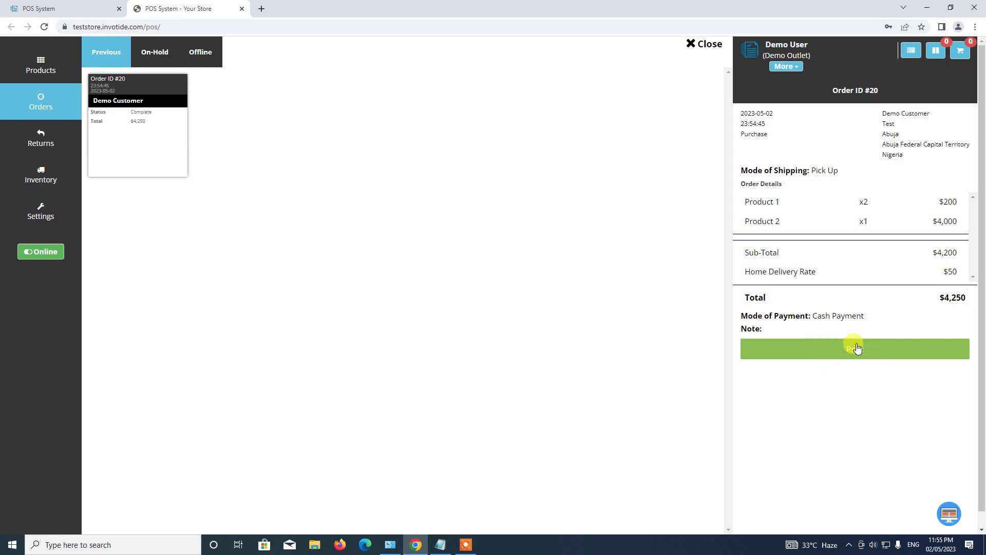
pyautogui.click(697, 48)
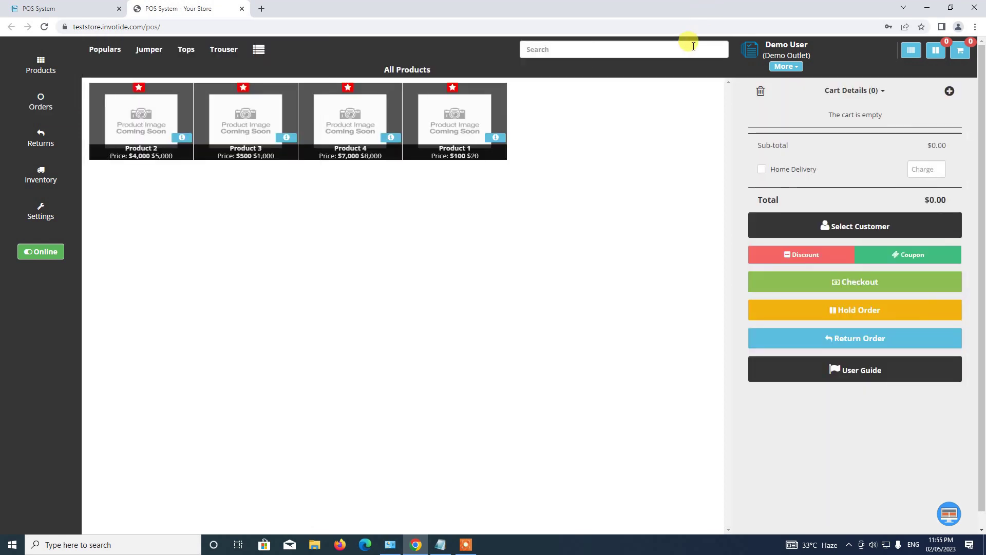
pyautogui.click(566, 52)
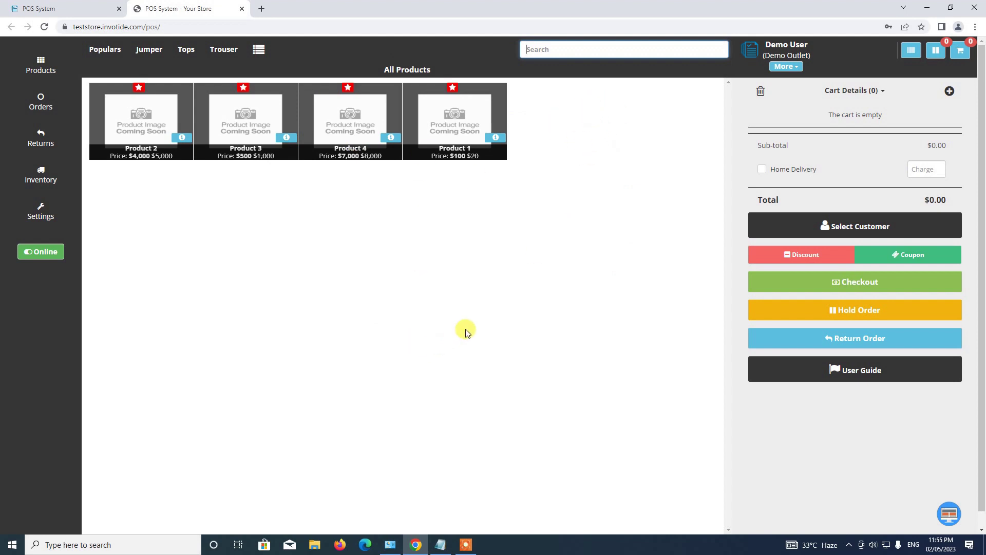
pyautogui.click(562, 54)
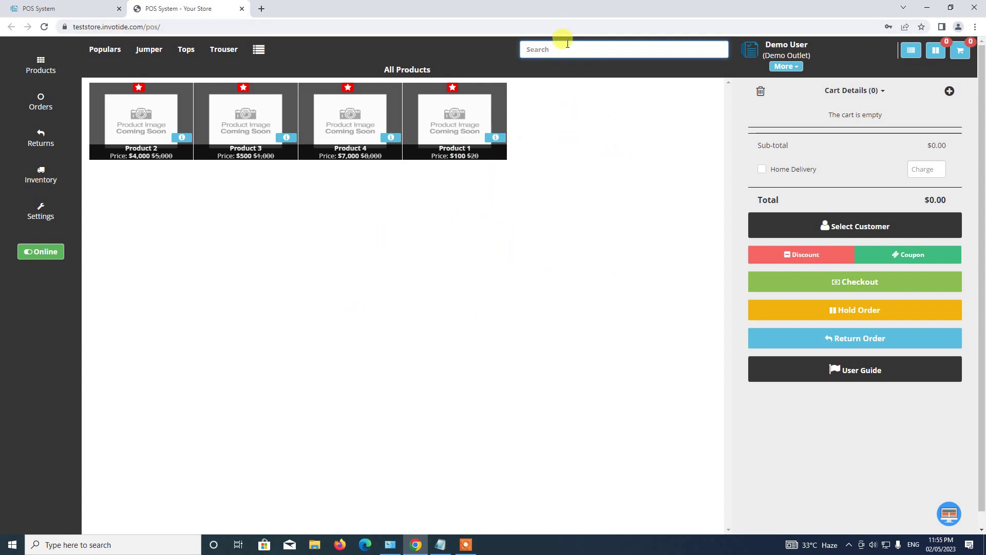
pyautogui.write('Product 1')
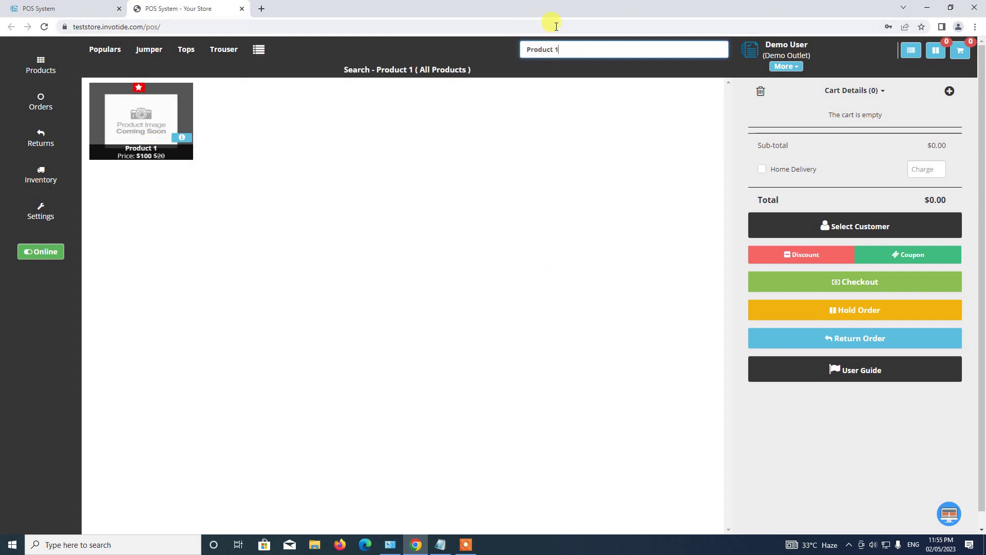
pyautogui.moveTo(560, 49); pyautogui.dragTo(450, 59)
pyautogui.press('BackSpace')
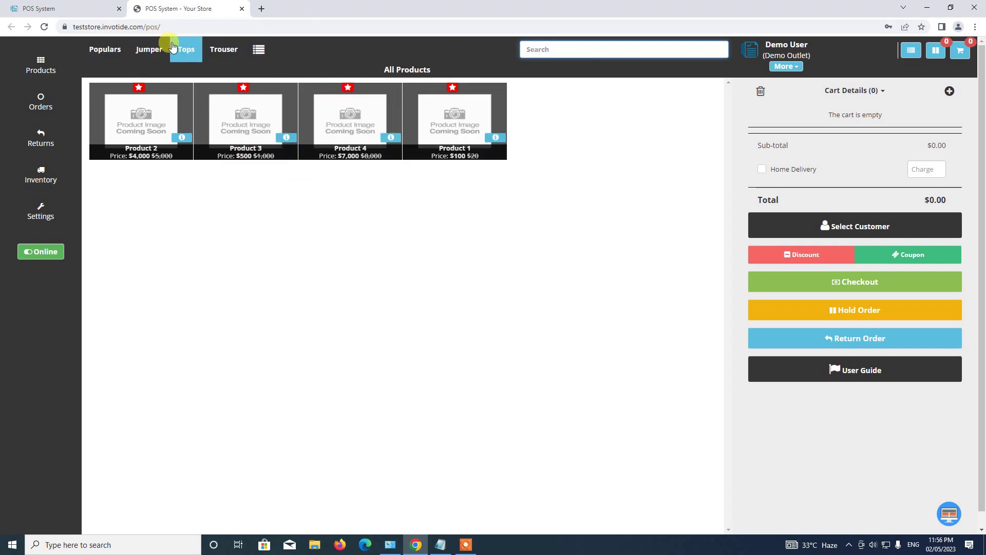
# Filter the product list to Dresses, then to Jeans.
pyautogui.click(260, 49)
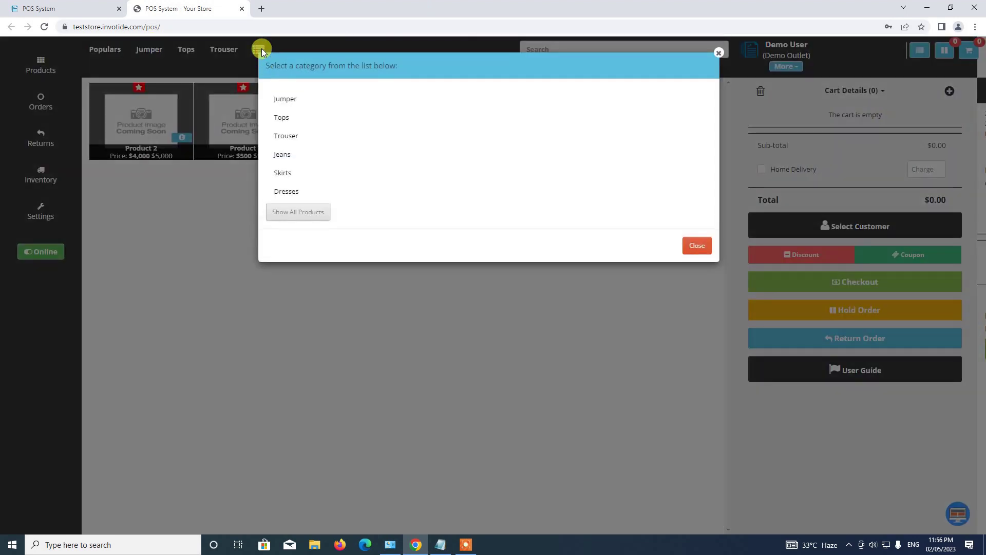
pyautogui.click(286, 193)
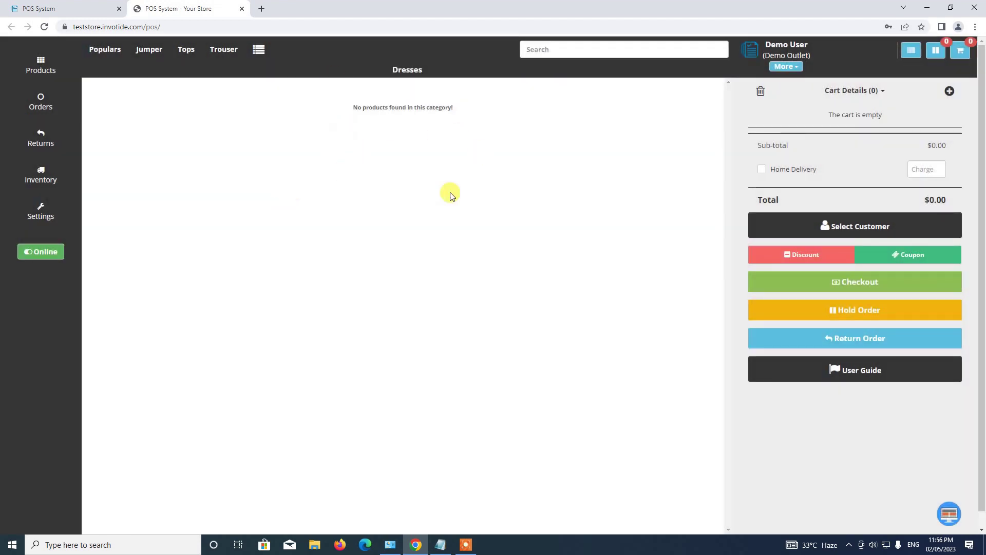
pyautogui.click(257, 51)
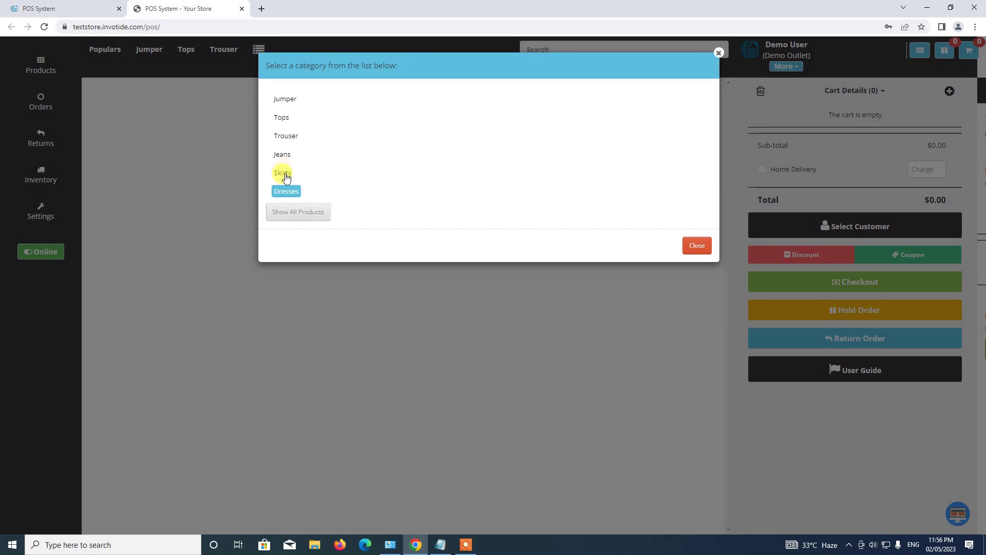
pyautogui.click(283, 154)
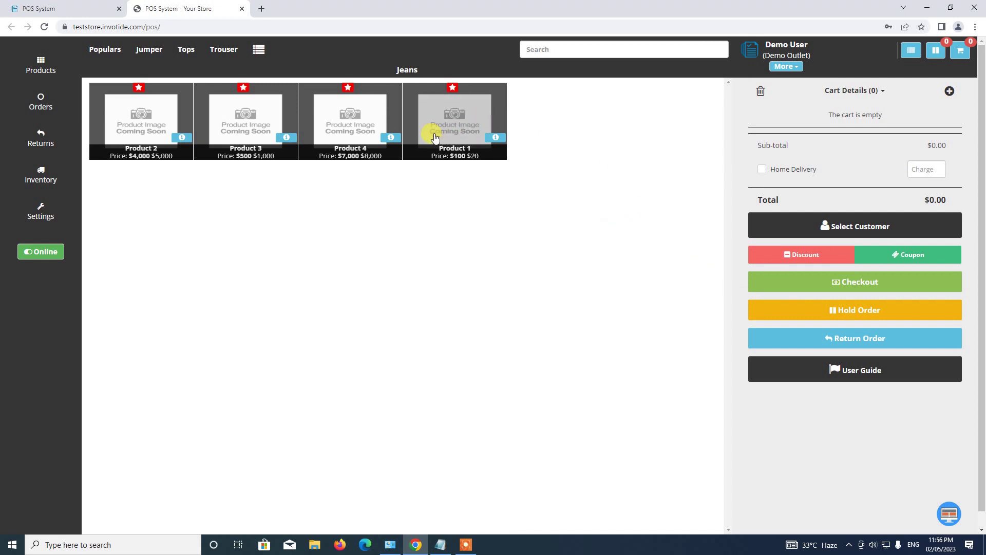
# Add Product 4 at $7000.00 to the cart and assign Demo Customer to the order.
pyautogui.click(349, 124)
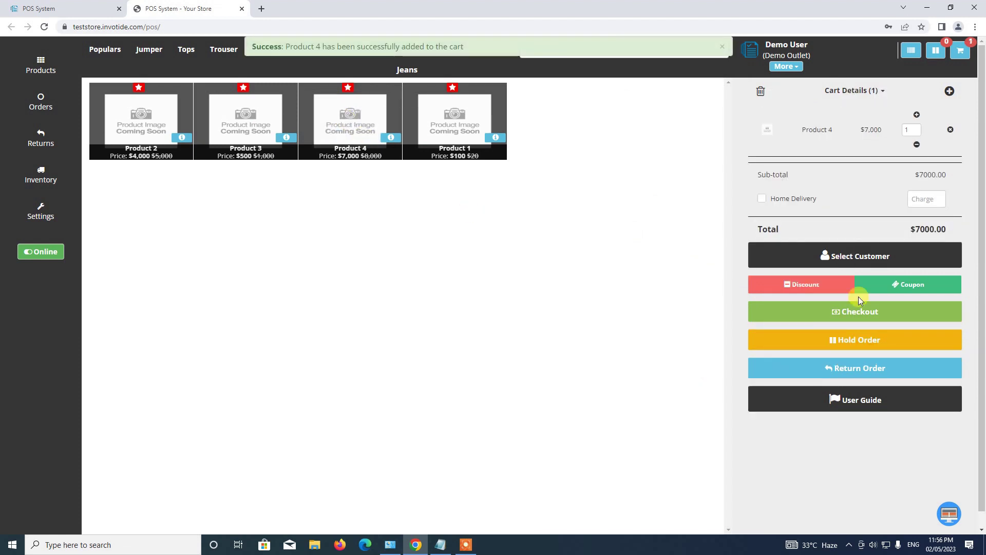
pyautogui.click(848, 257)
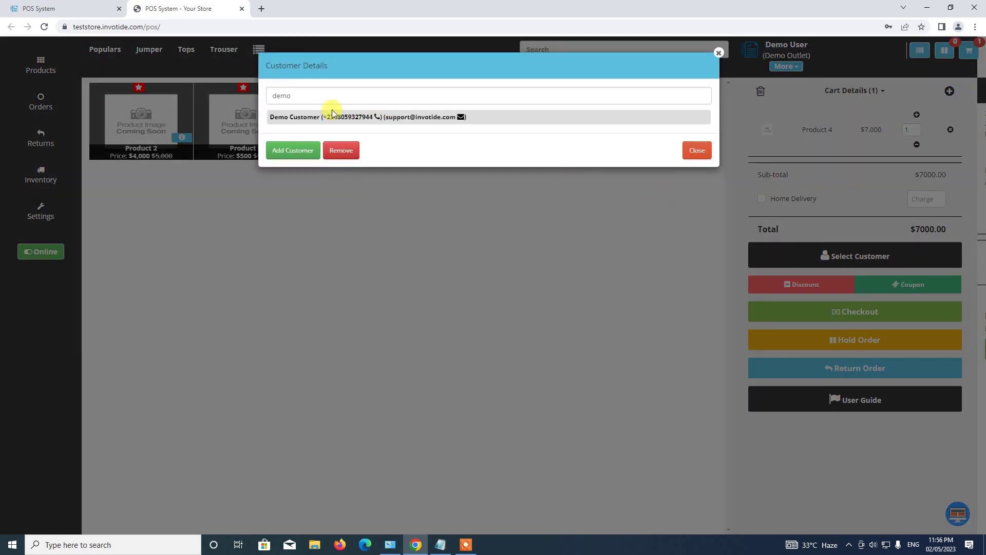
pyautogui.click(301, 120)
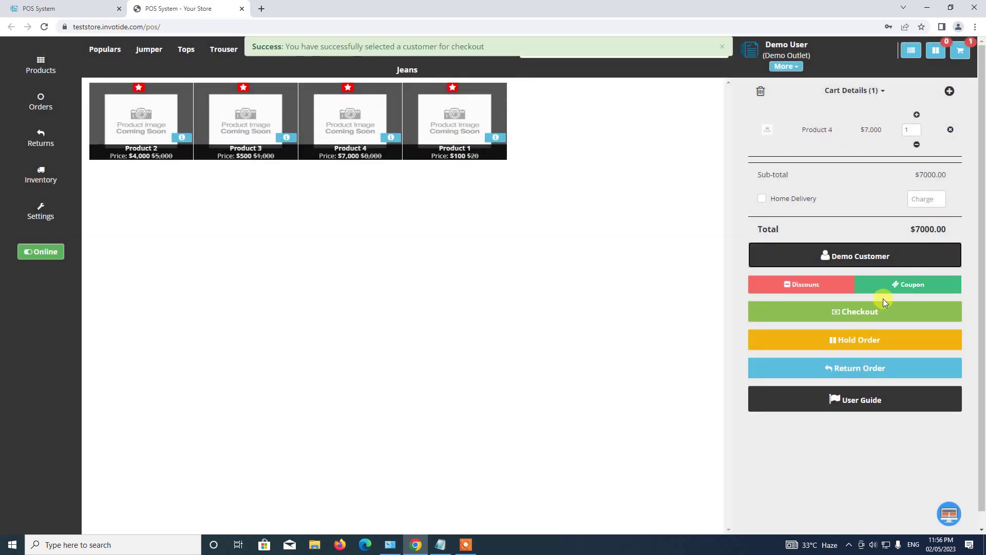
# Hold the $7000 Product 4 order with the note 'Suspended Order', then view the cart list.
pyautogui.click(854, 344)
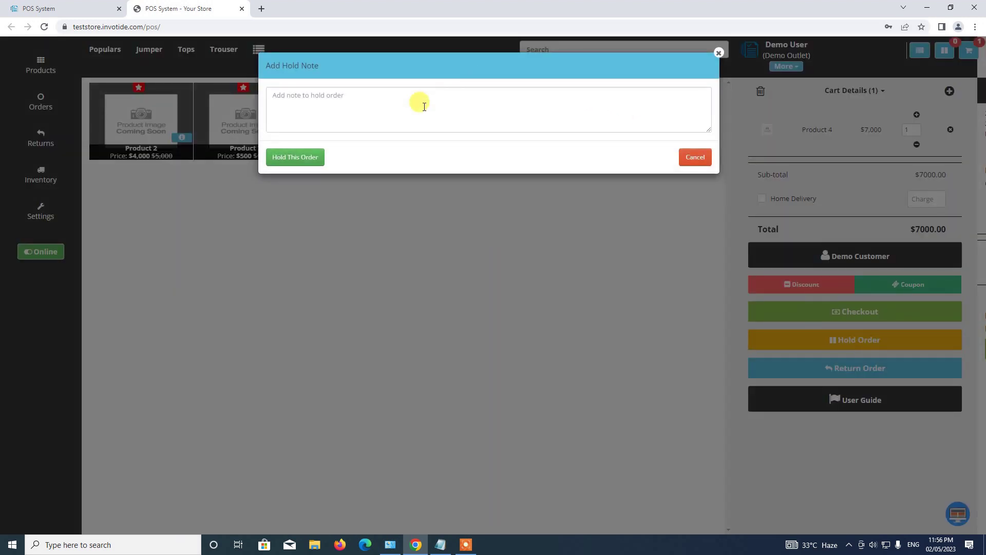
pyautogui.click(425, 107)
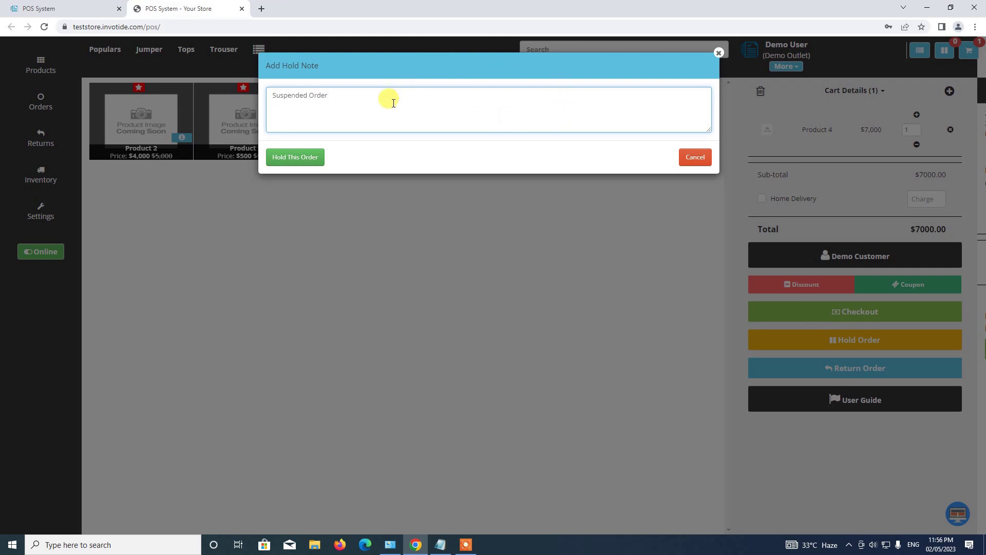
pyautogui.click(296, 159)
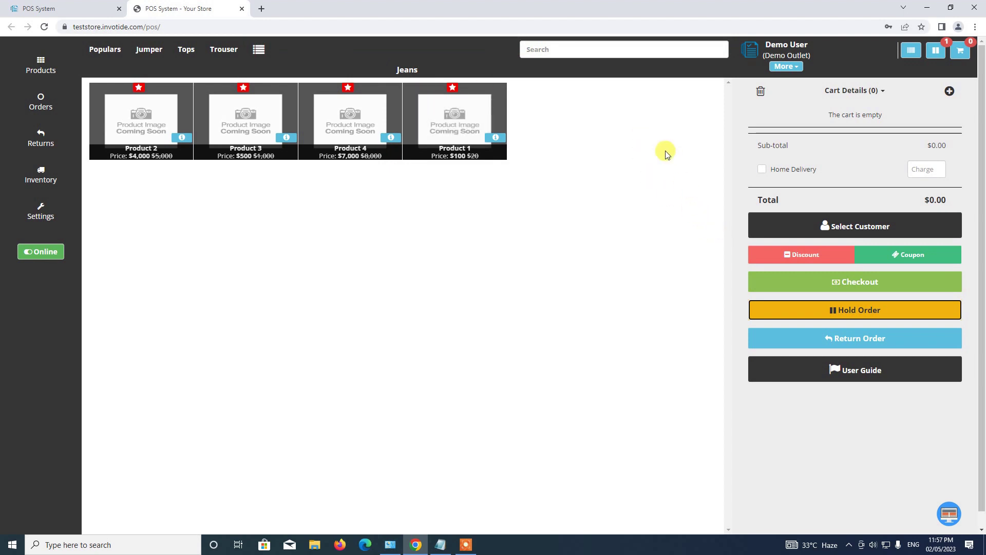
pyautogui.click(869, 91)
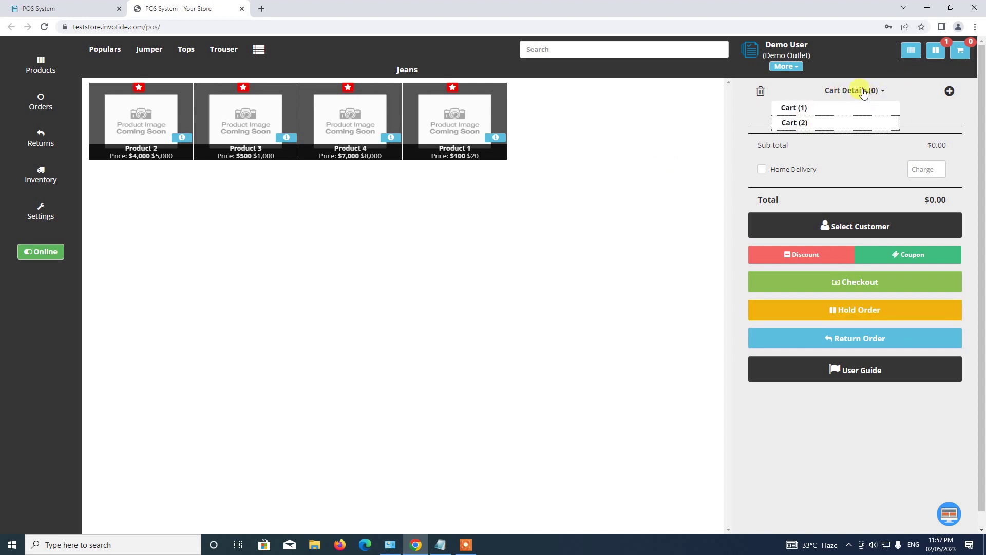
# Switch to the empty Cart (2), then back to Cart (1) holding Product 4.
pyautogui.click(807, 122)
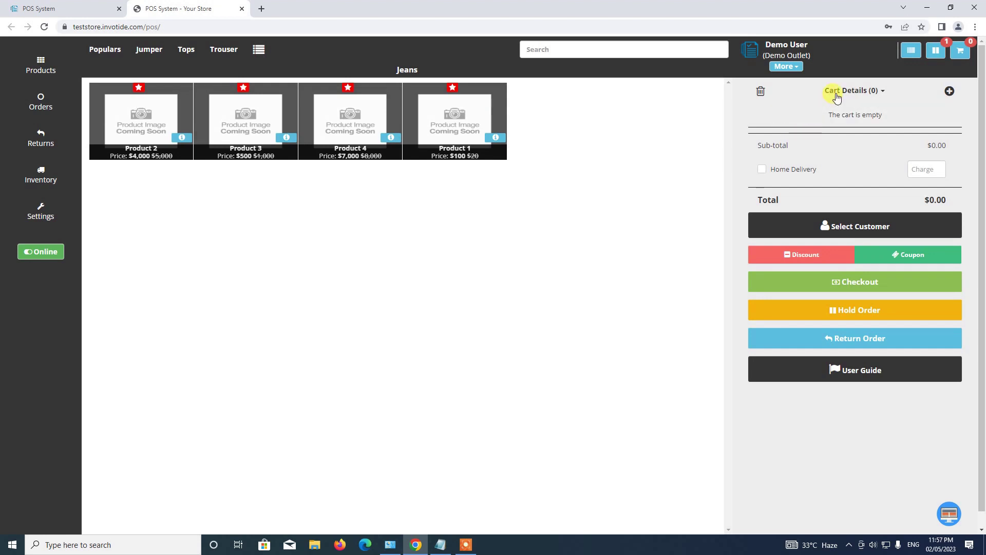
pyautogui.click(836, 98)
pyautogui.click(813, 106)
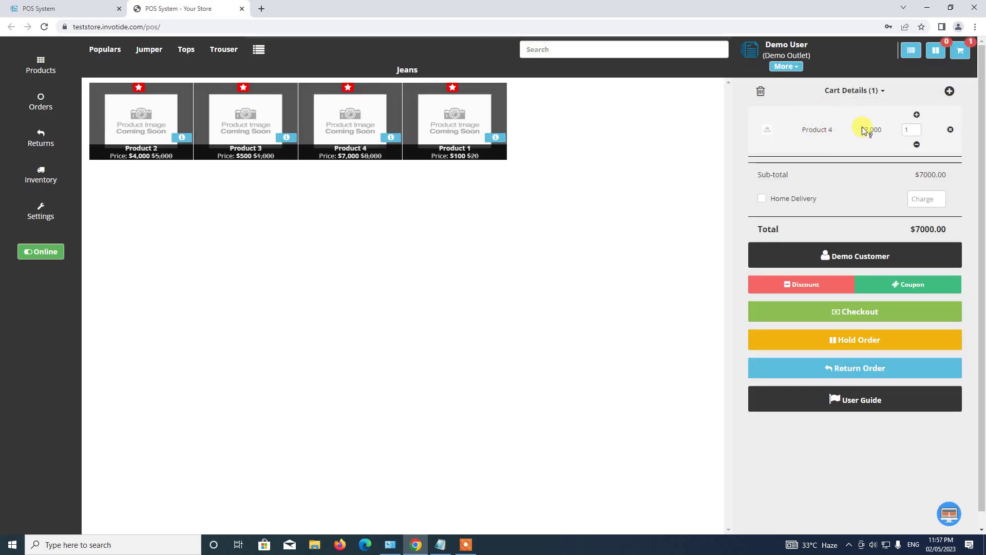
# Hold the Product 4 cart with the note 'Suspended Order', then check the cart list.
pyautogui.click(869, 341)
pyautogui.click(421, 111)
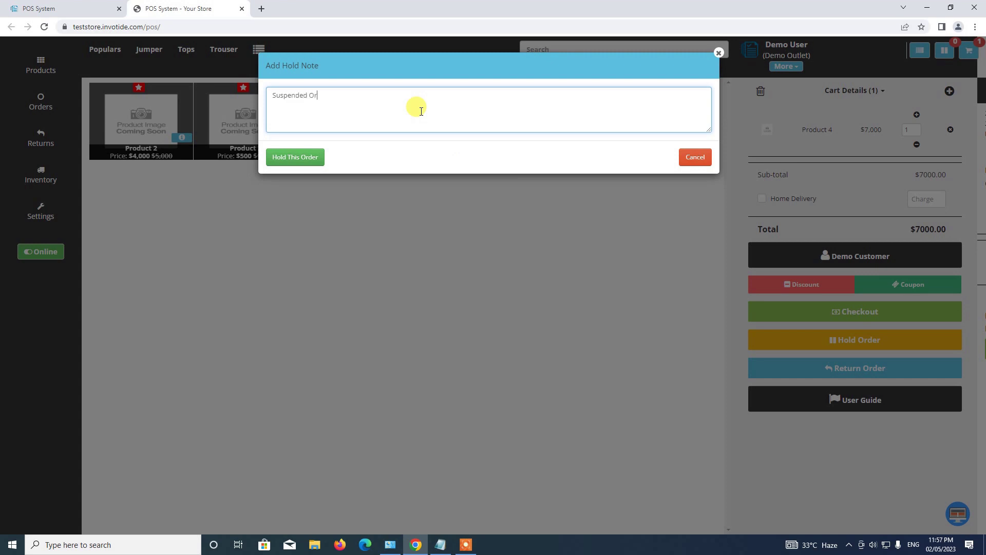
pyautogui.click(288, 157)
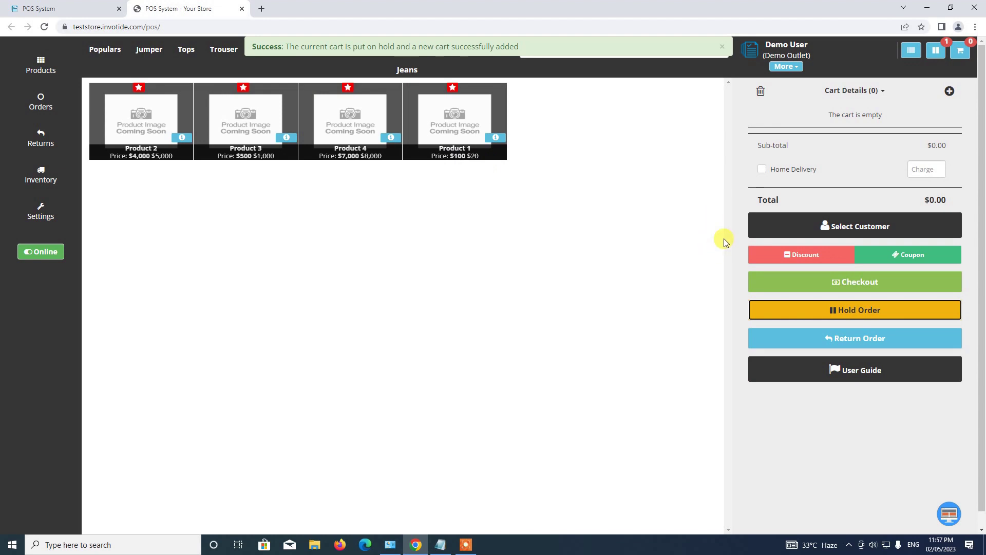
pyautogui.click(856, 91)
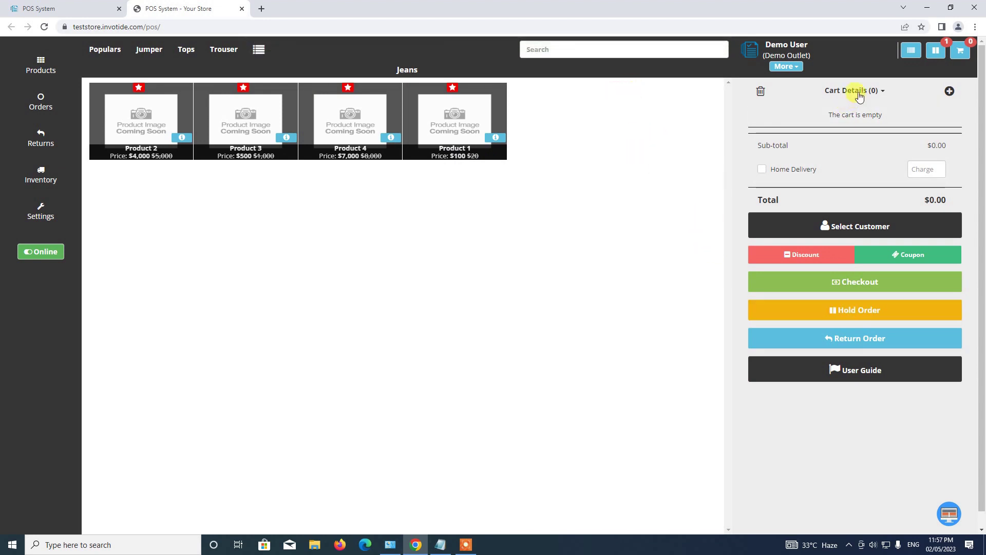
pyautogui.click(847, 91)
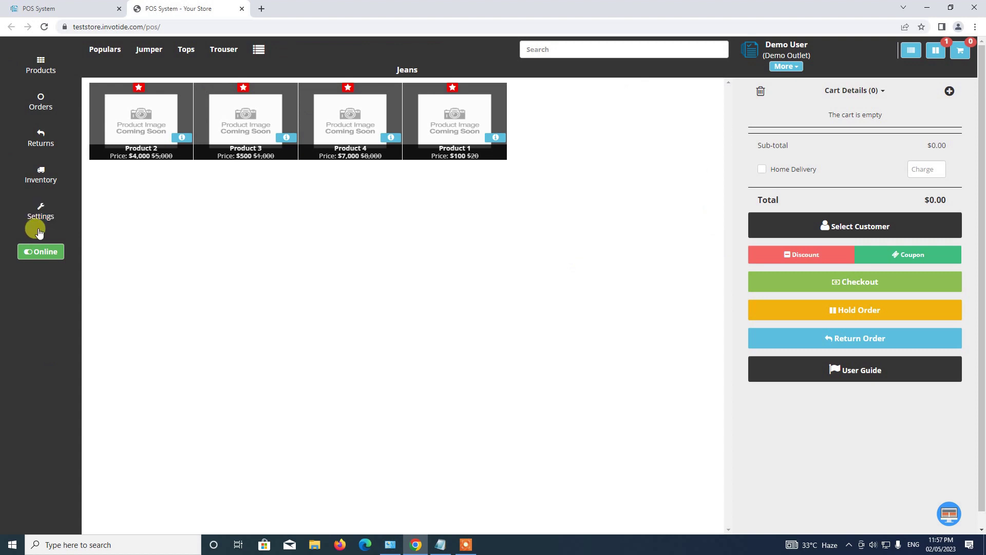
# Resume the held Product 4 order from the Orders On-Hold tab back into the cart.
pyautogui.click(44, 107)
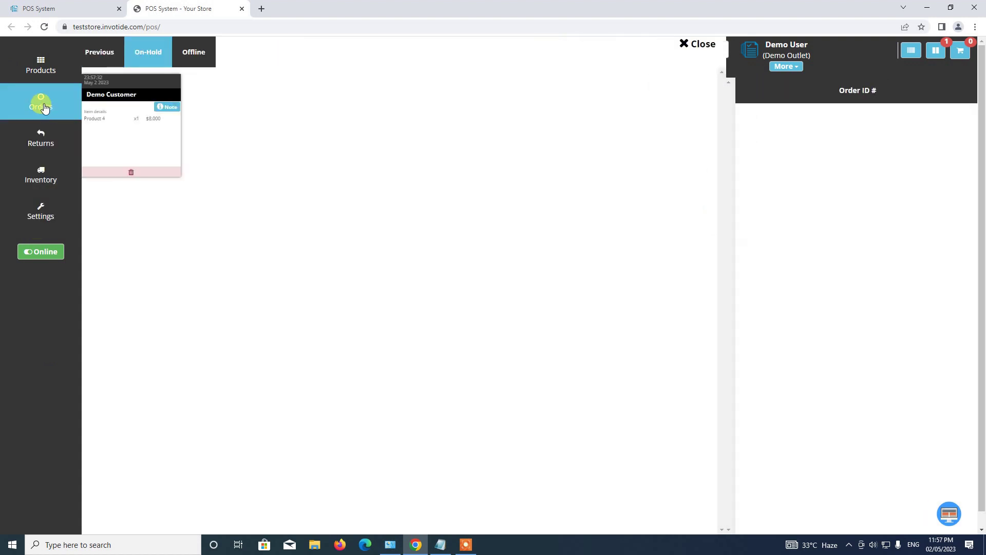
pyautogui.click(141, 116)
pyautogui.click(108, 62)
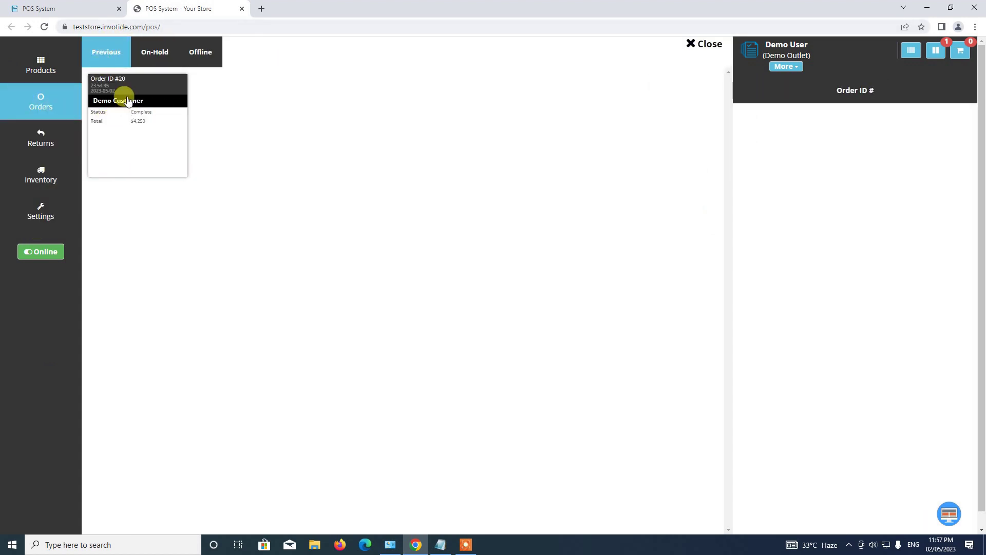
pyautogui.click(155, 53)
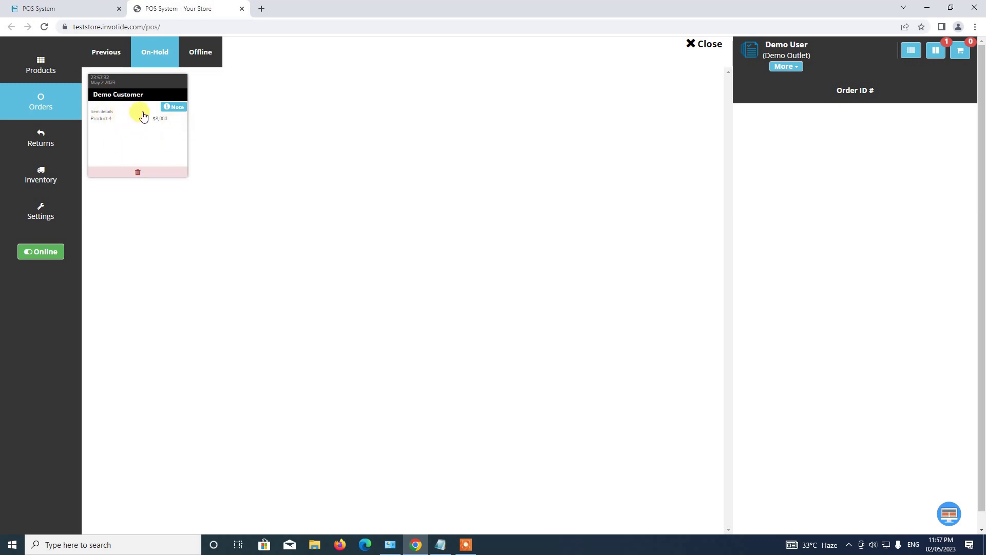
pyautogui.click(124, 116)
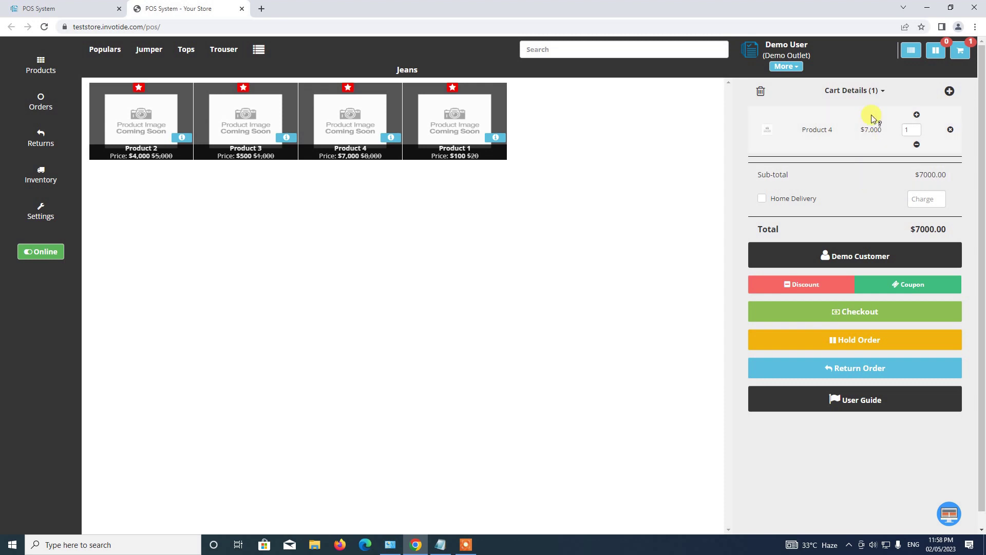
# Check out the $7000 Product 4 order by card payment, confirm it and skip the invoice.
pyautogui.click(857, 316)
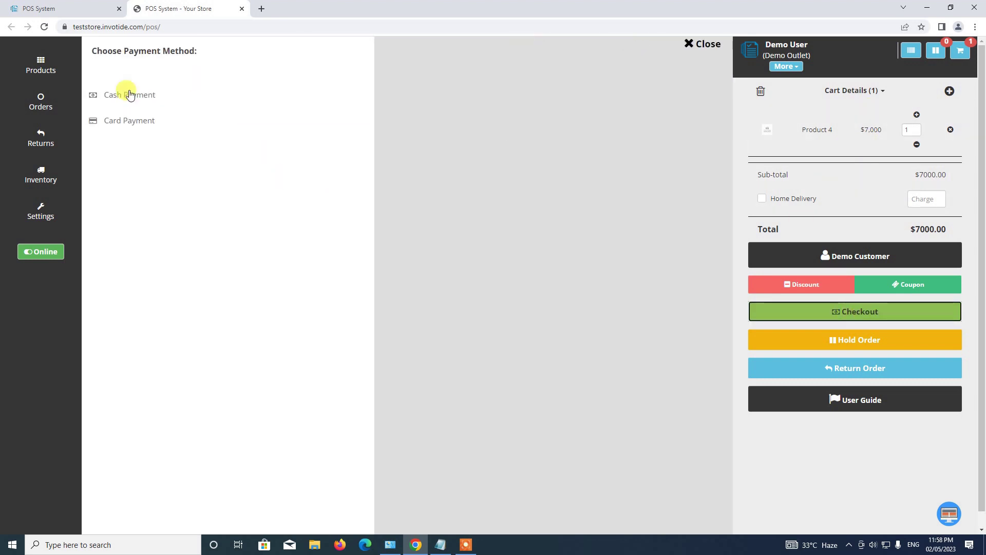
pyautogui.click(133, 129)
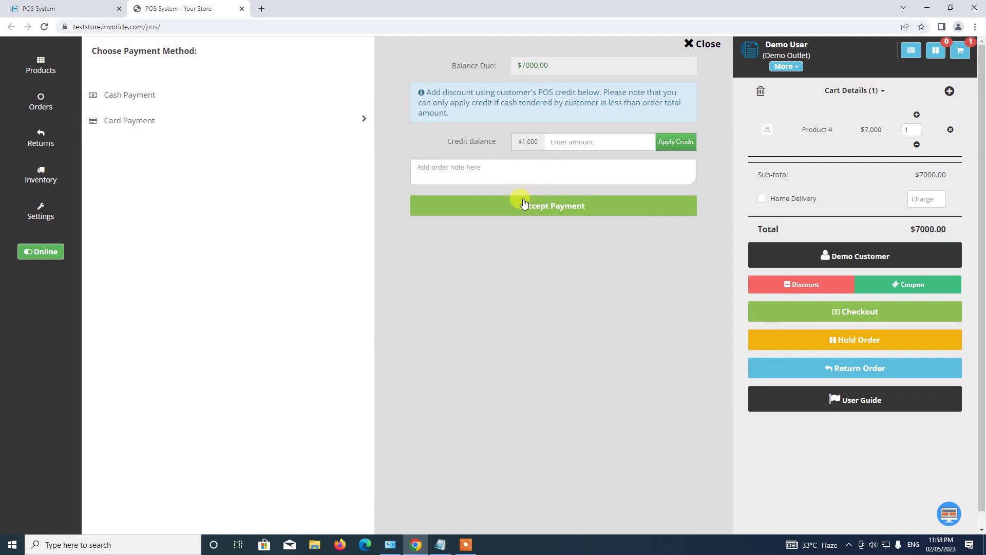
pyautogui.click(538, 213)
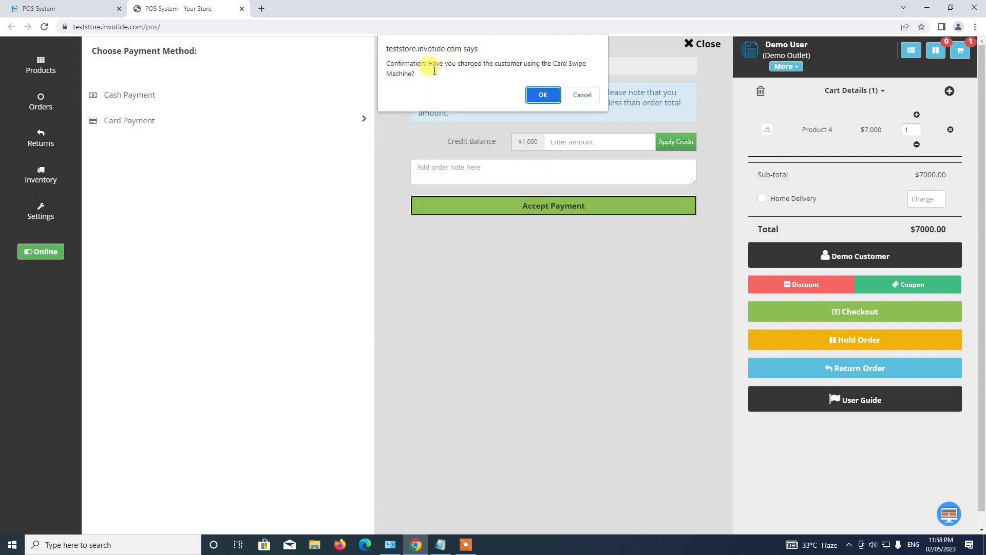
pyautogui.click(542, 96)
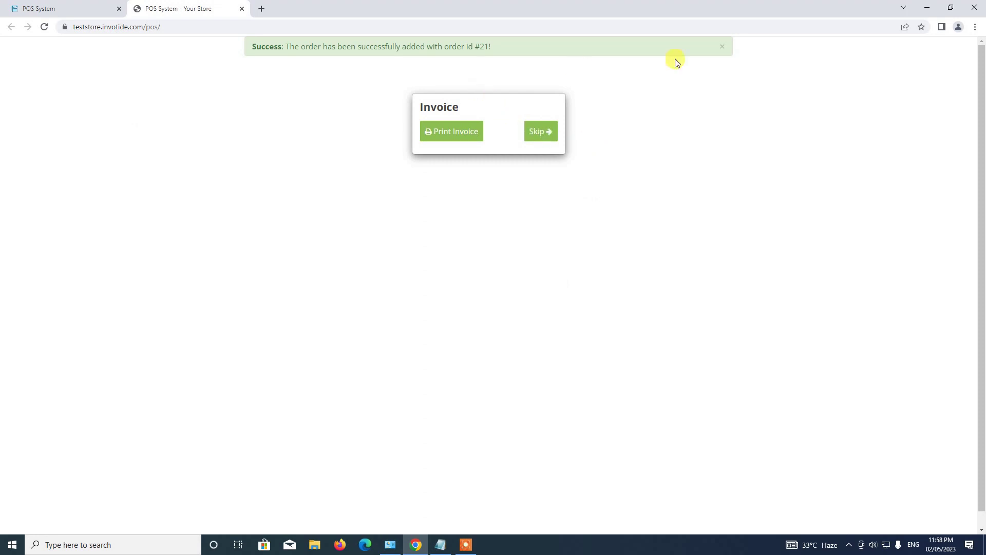
pyautogui.click(543, 132)
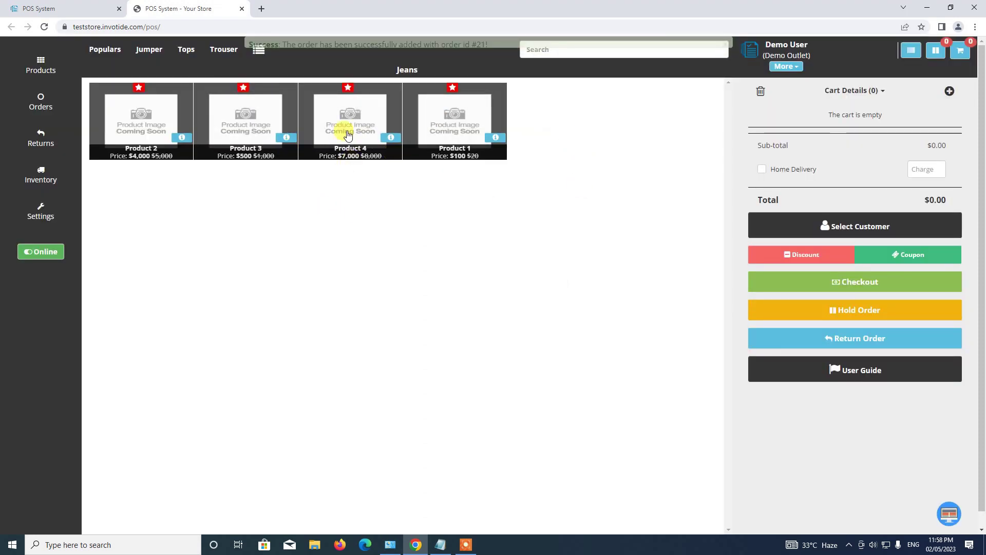
pyautogui.click(39, 103)
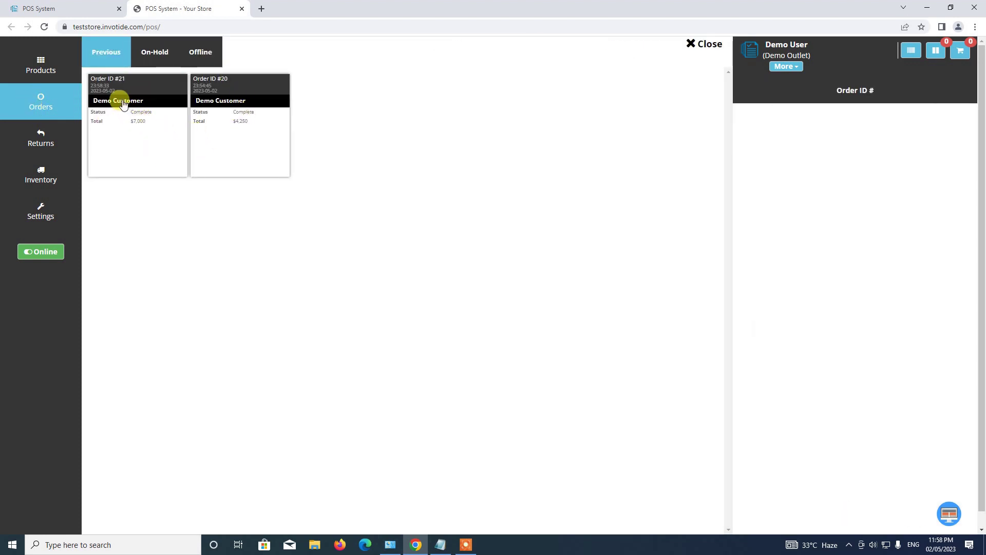
pyautogui.click(110, 88)
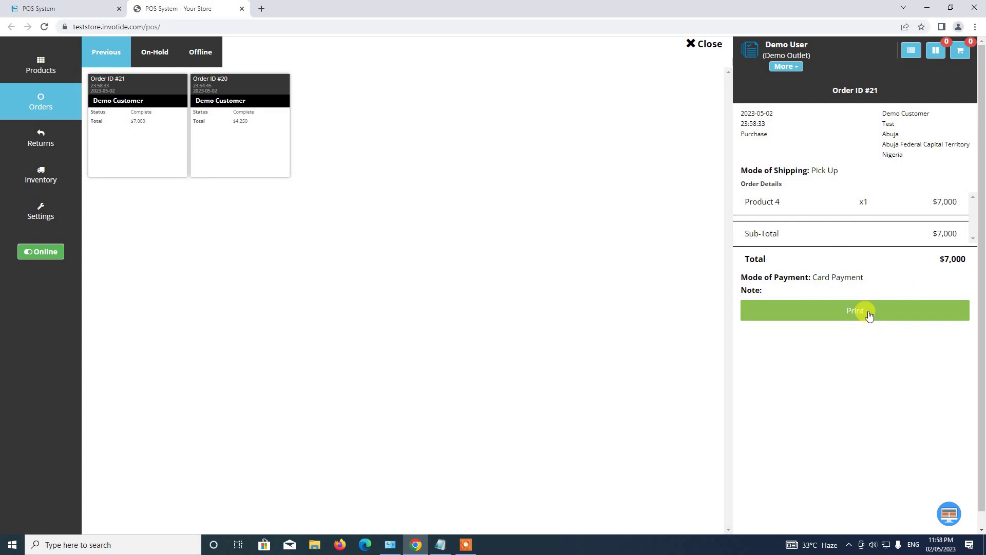
pyautogui.click(704, 46)
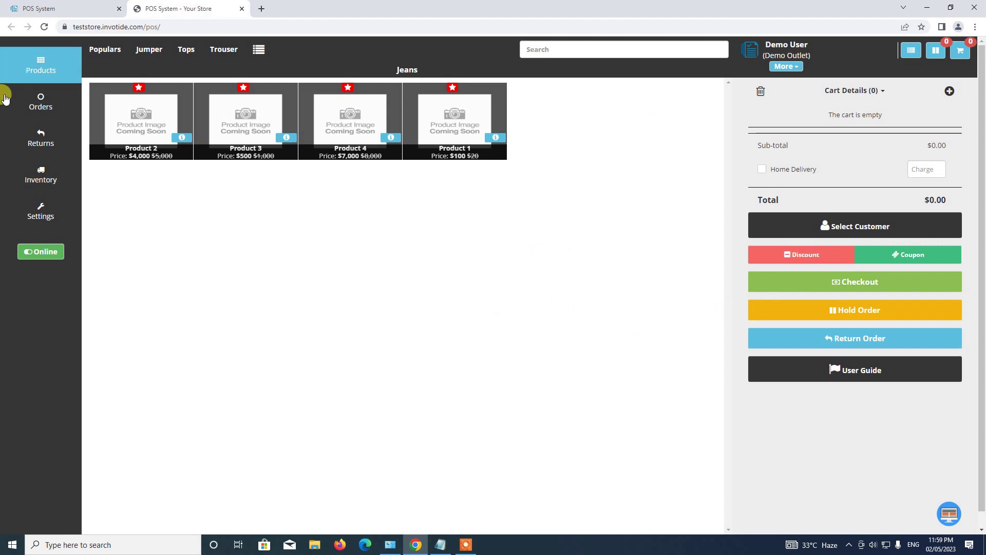
pyautogui.click(41, 102)
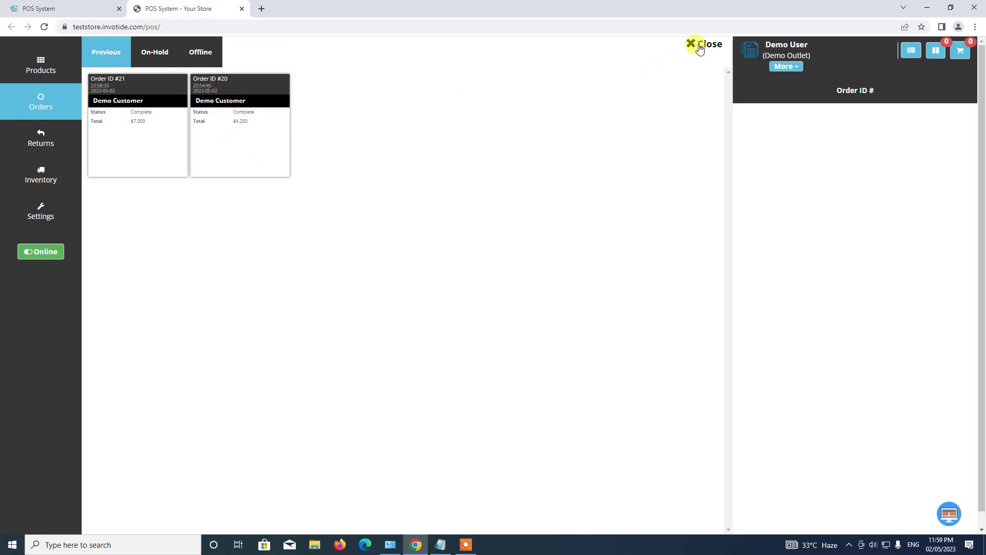
pyautogui.click(229, 156)
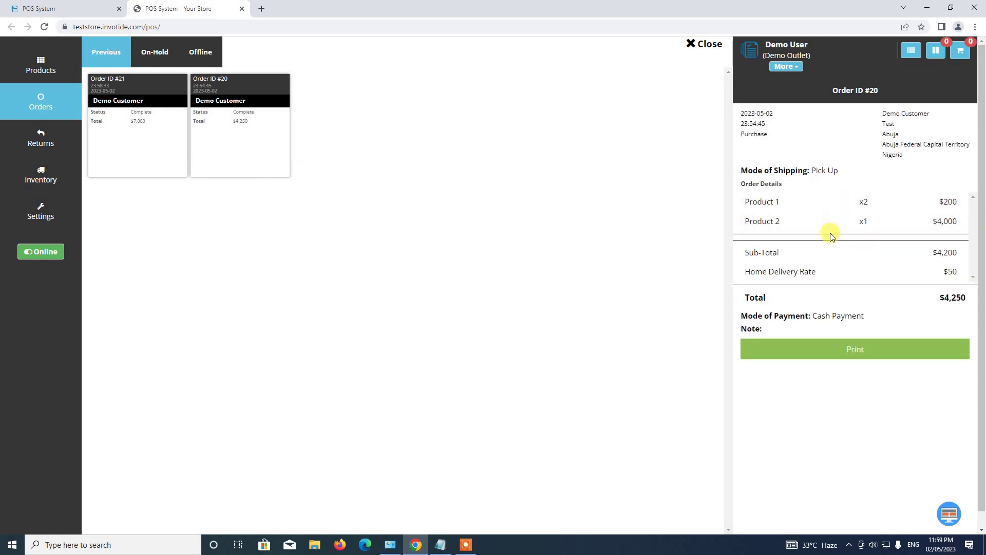
pyautogui.click(709, 47)
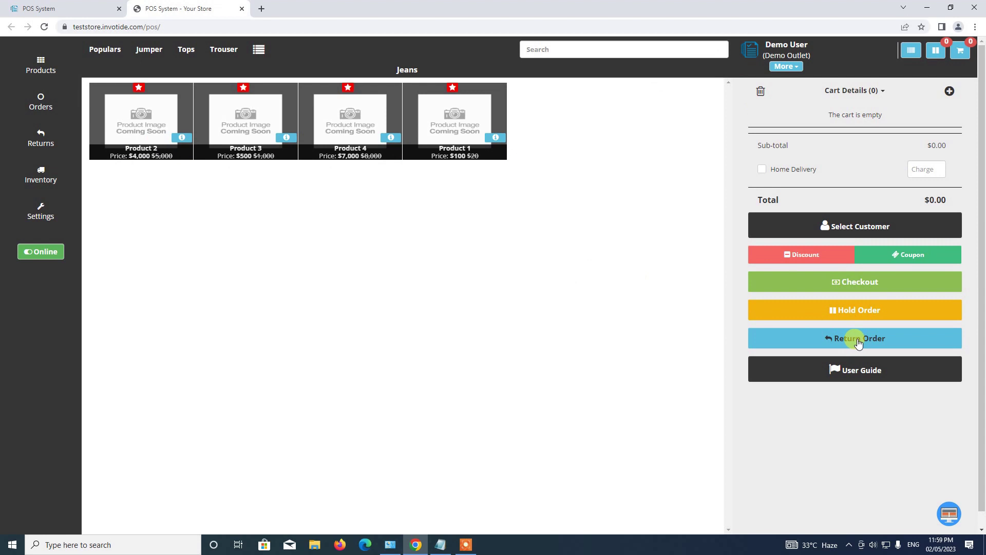
# Load order #20 for return and mark both Product 1 and Product 2 for return.
pyautogui.click(858, 342)
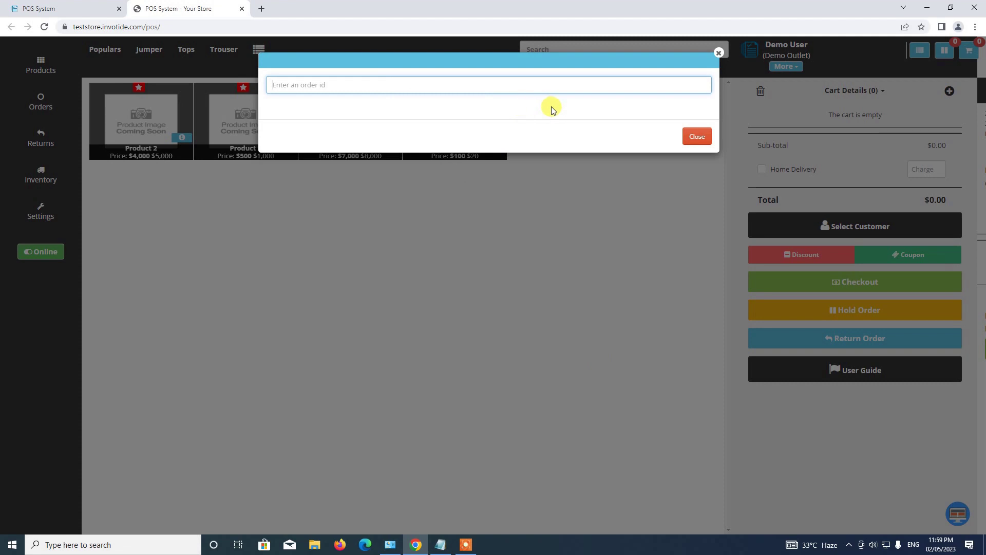
pyautogui.write('20')
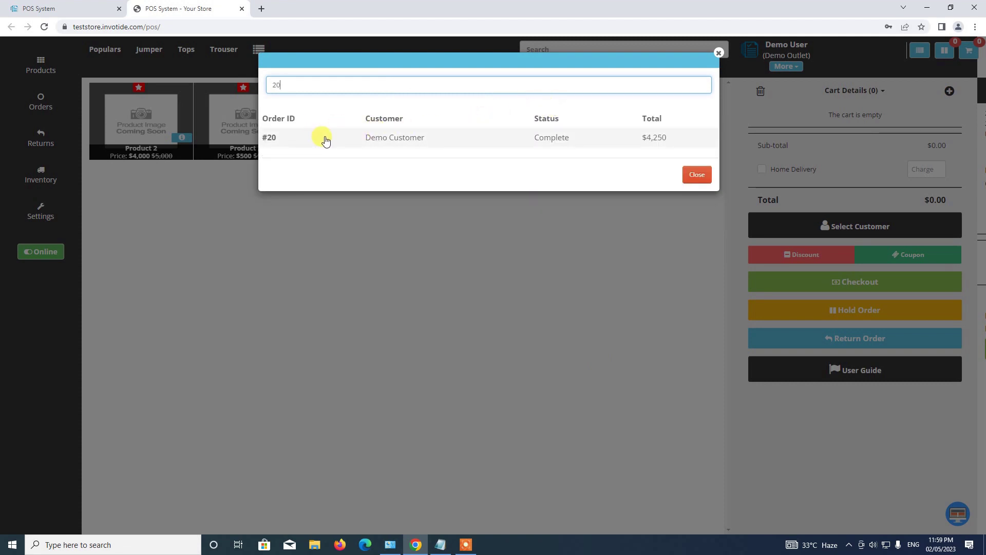
pyautogui.click(292, 137)
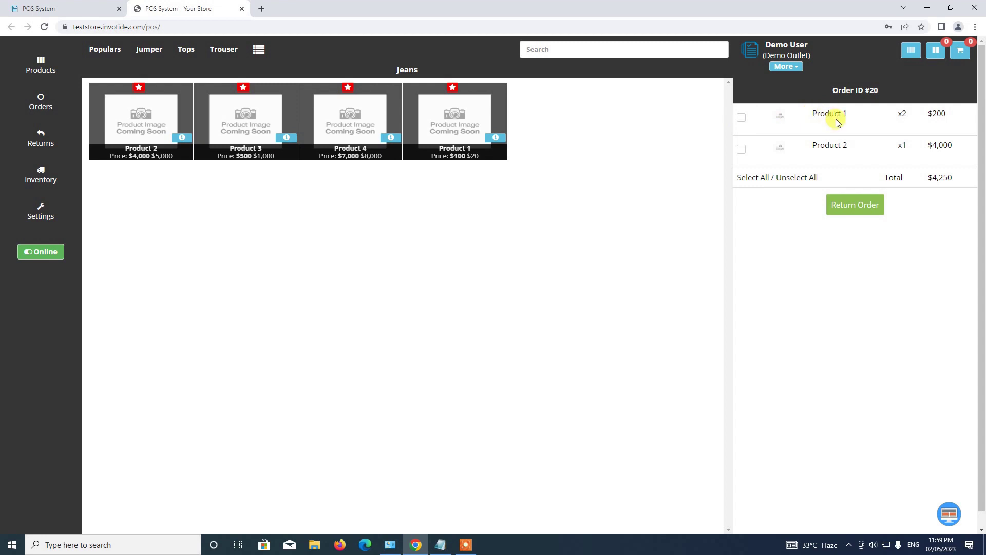
pyautogui.click(741, 118)
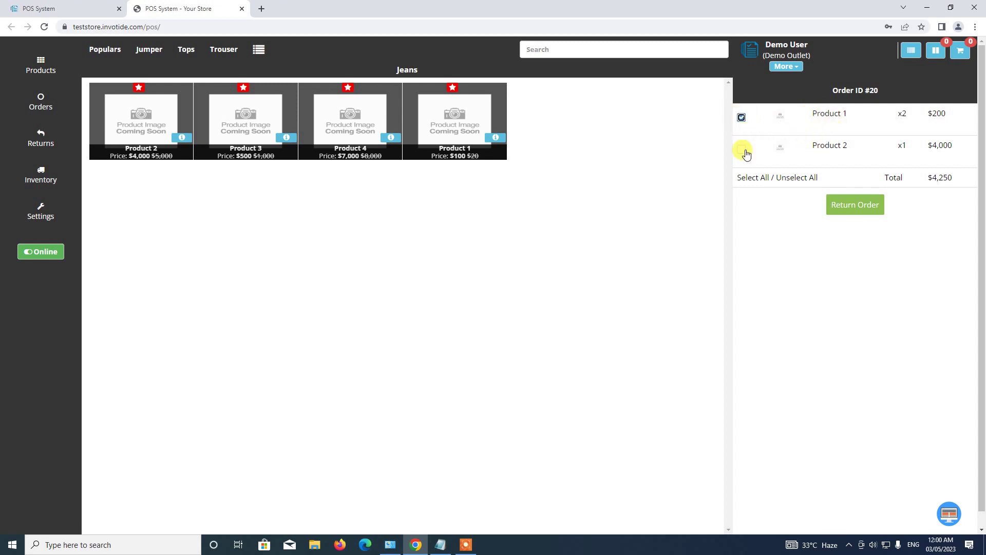
pyautogui.click(740, 150)
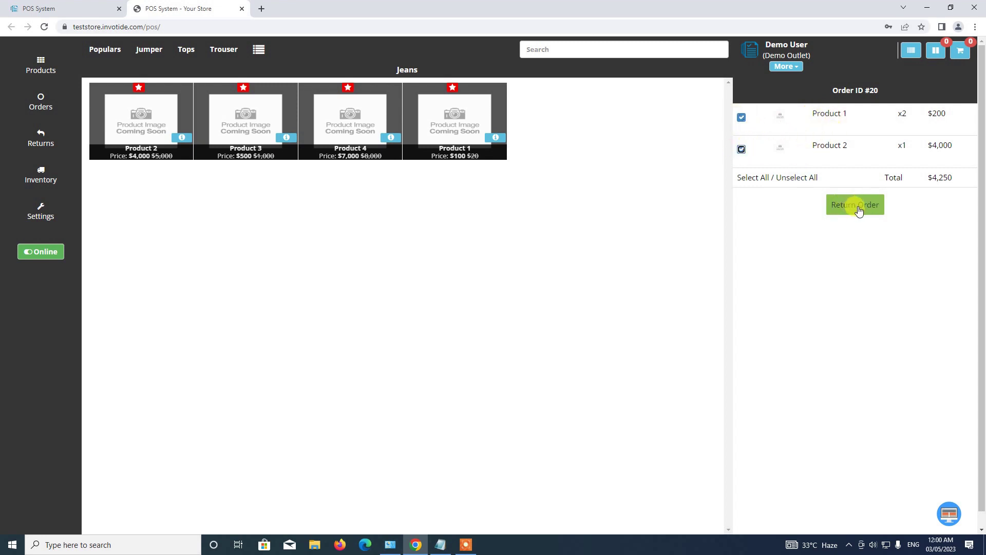
# Open the order #20 return form and set Product 1's reason to Faulty with note 'Faulty Product'.
pyautogui.click(856, 205)
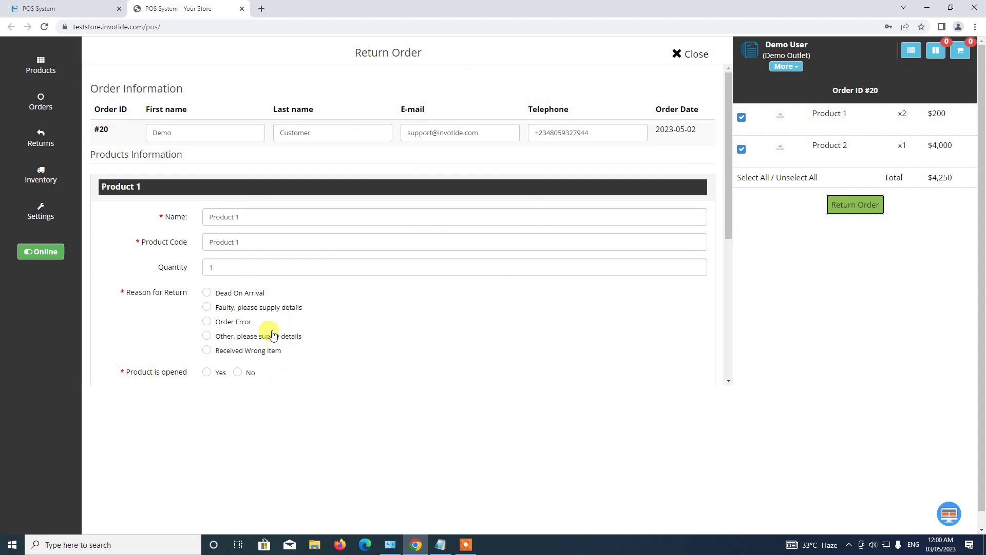
pyautogui.scroll(-2, 293, 341)
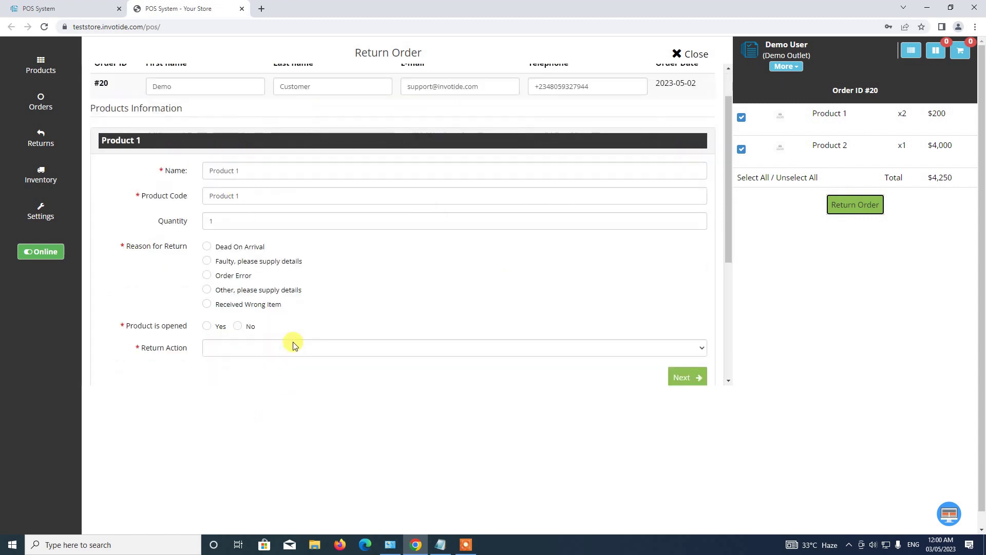
pyautogui.scroll(2, 293, 342)
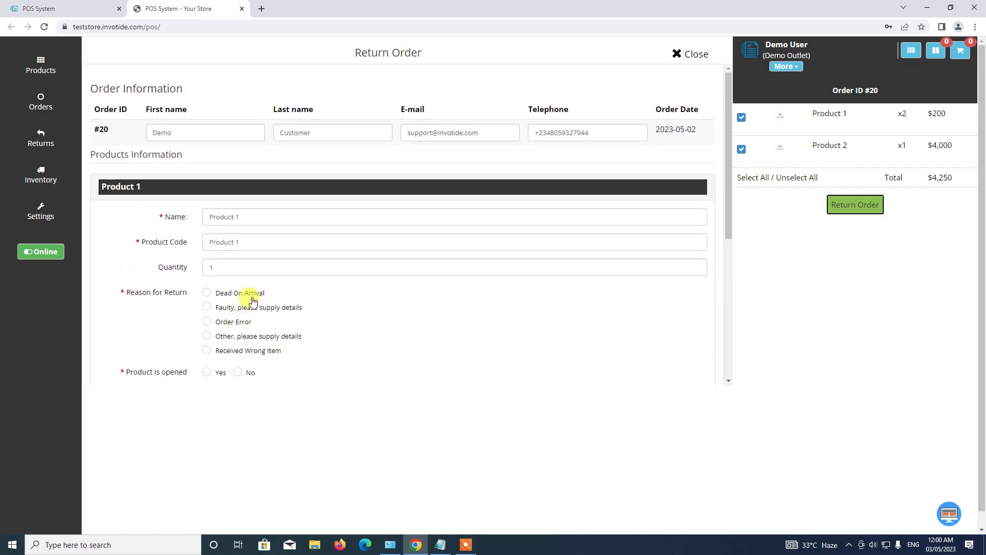
pyautogui.scroll(-2, 205, 265)
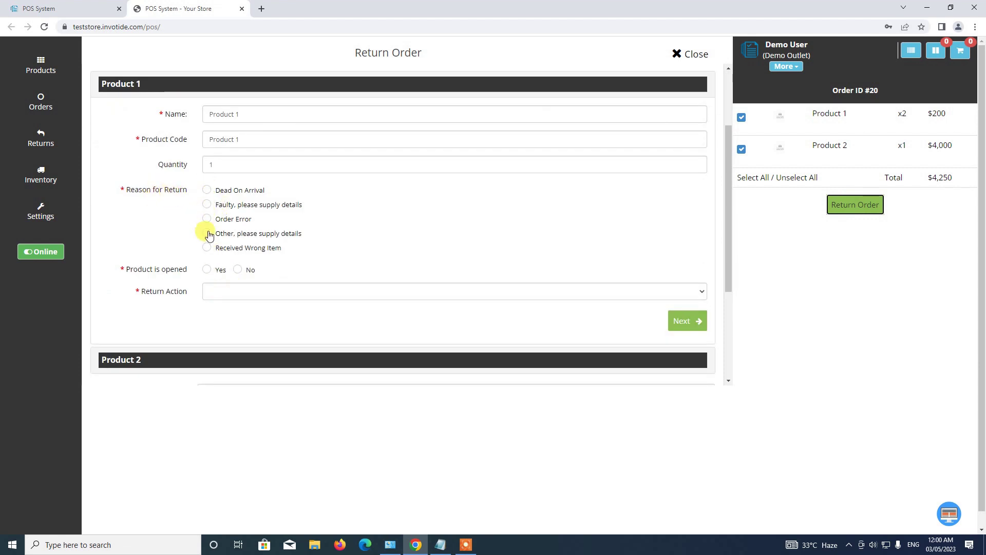
pyautogui.click(207, 205)
pyautogui.click(207, 218)
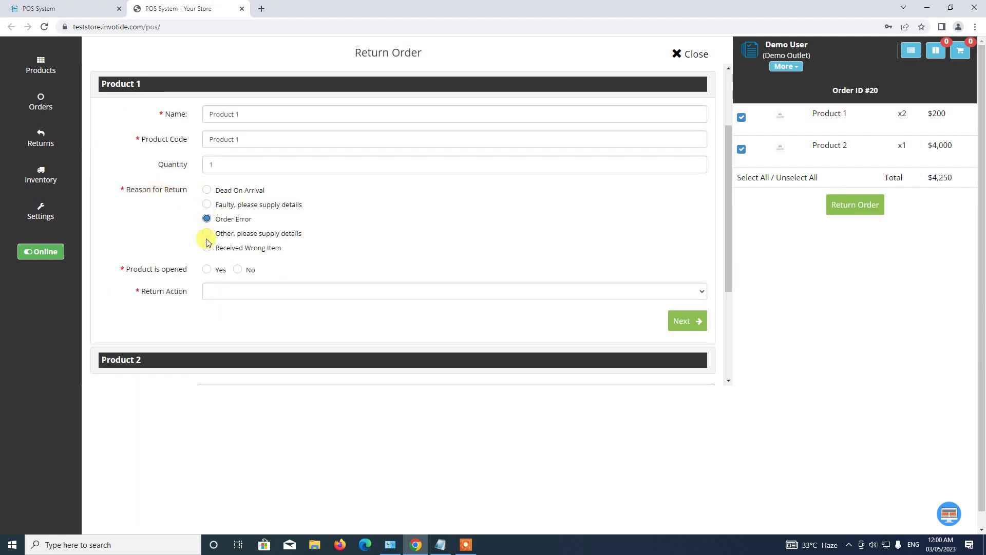
pyautogui.click(207, 233)
pyautogui.scroll(-2, 218, 239)
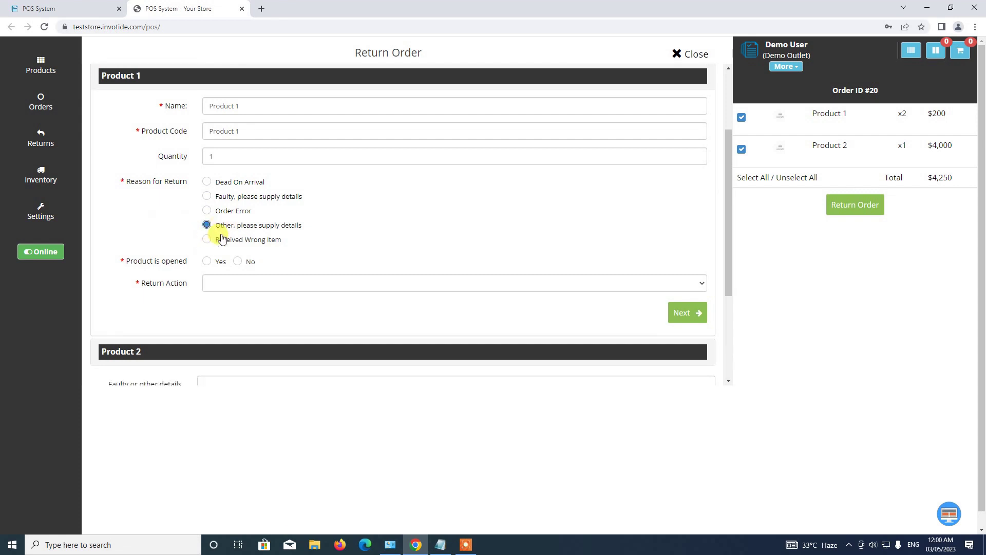
pyautogui.scroll(3, 218, 238)
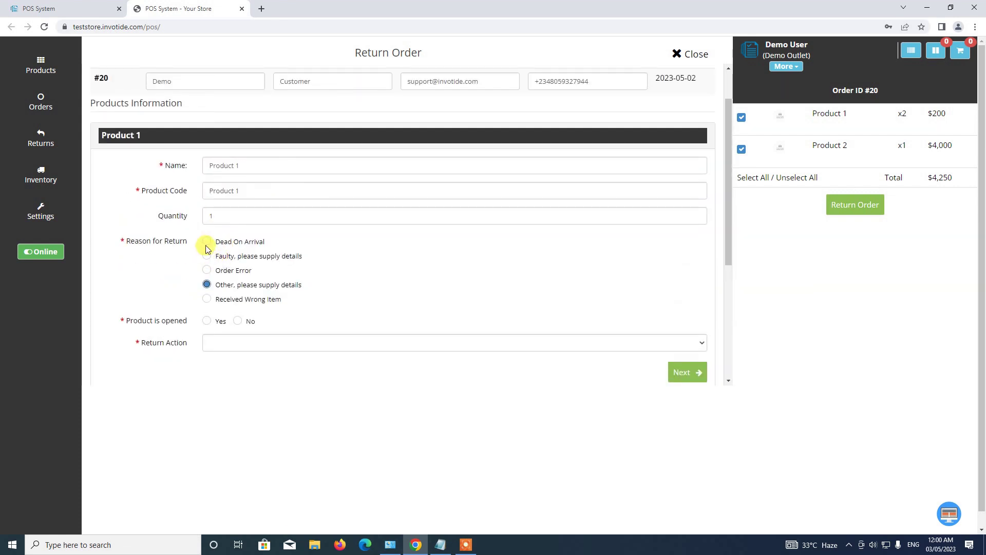
pyautogui.click(207, 256)
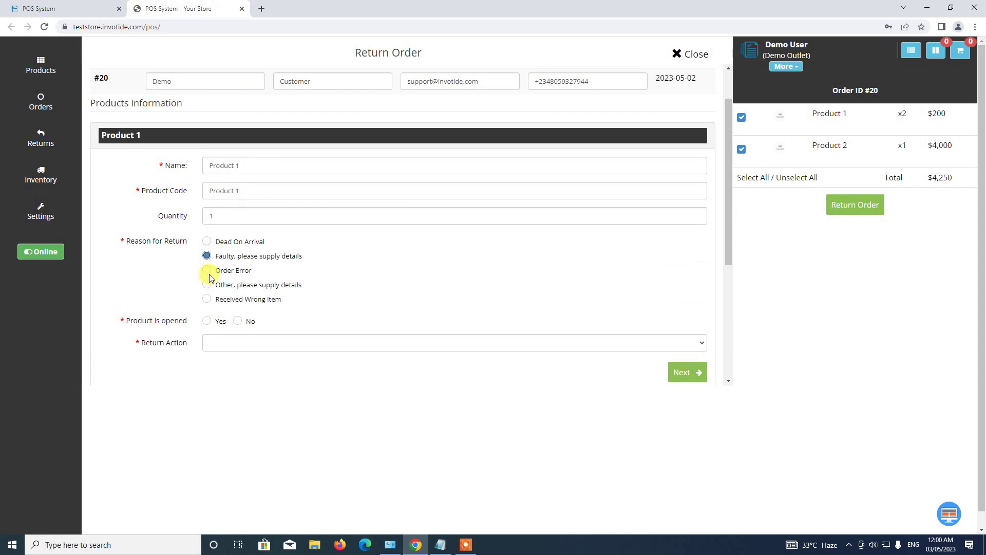
pyautogui.scroll(-4, 209, 275)
pyautogui.click(237, 287)
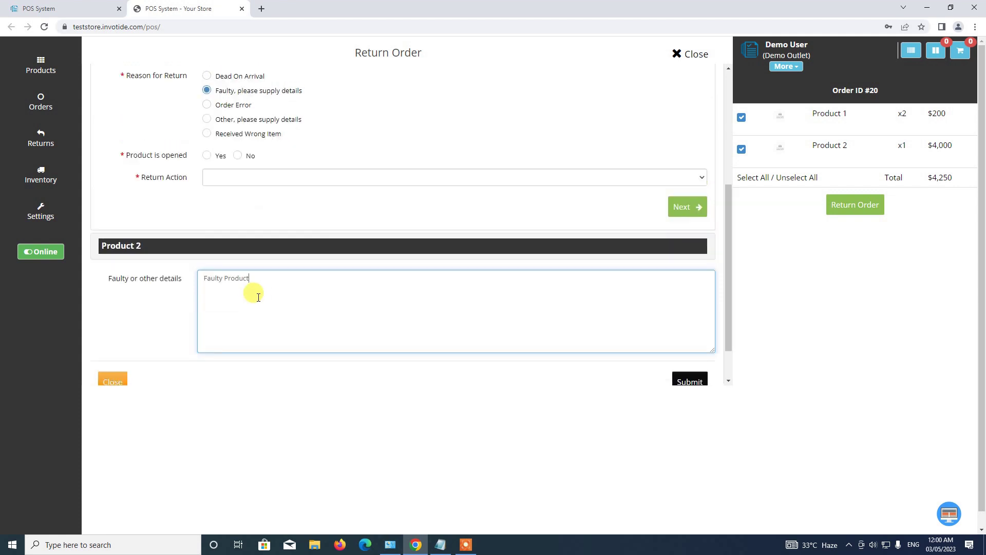
# Mark Product 1 as not opened with return action Refunded, then continue to Product 2.
pyautogui.scroll(2, 254, 286)
pyautogui.scroll(3, 231, 255)
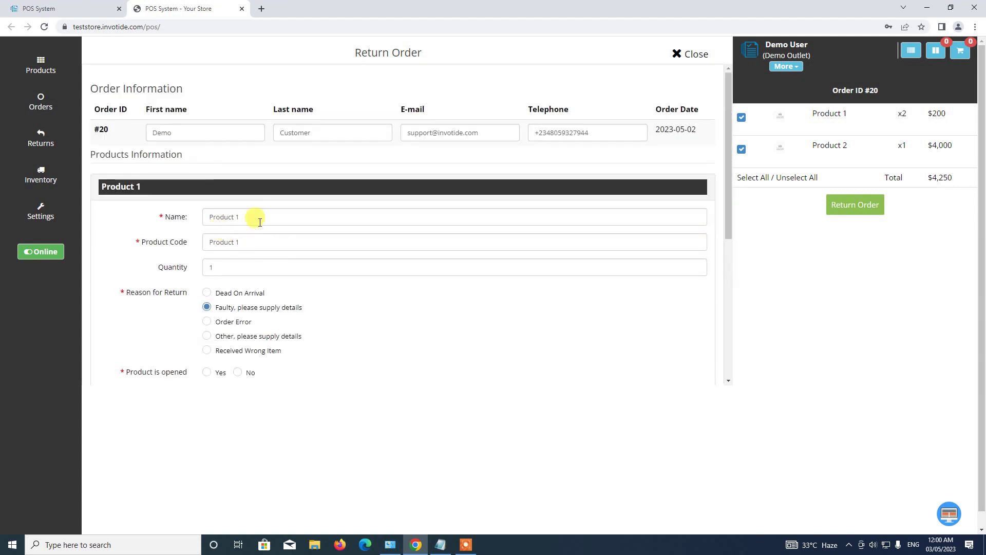
pyautogui.scroll(-3, 254, 253)
pyautogui.click(221, 239)
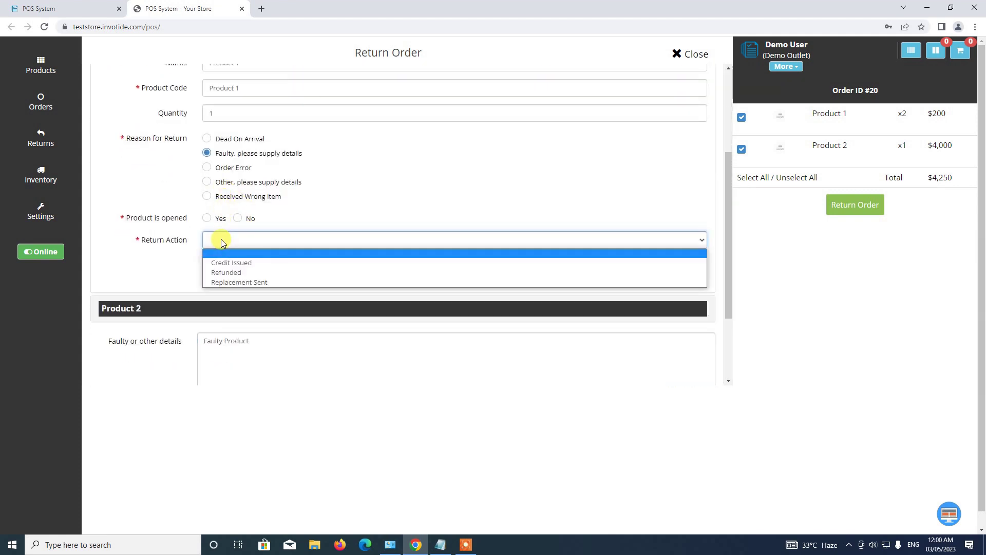
pyautogui.click(238, 219)
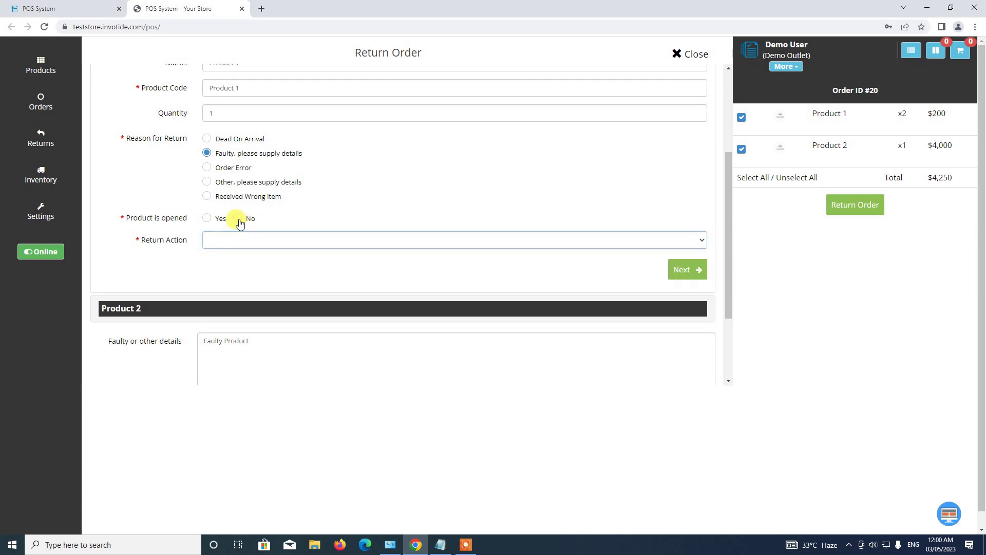
pyautogui.click(238, 219)
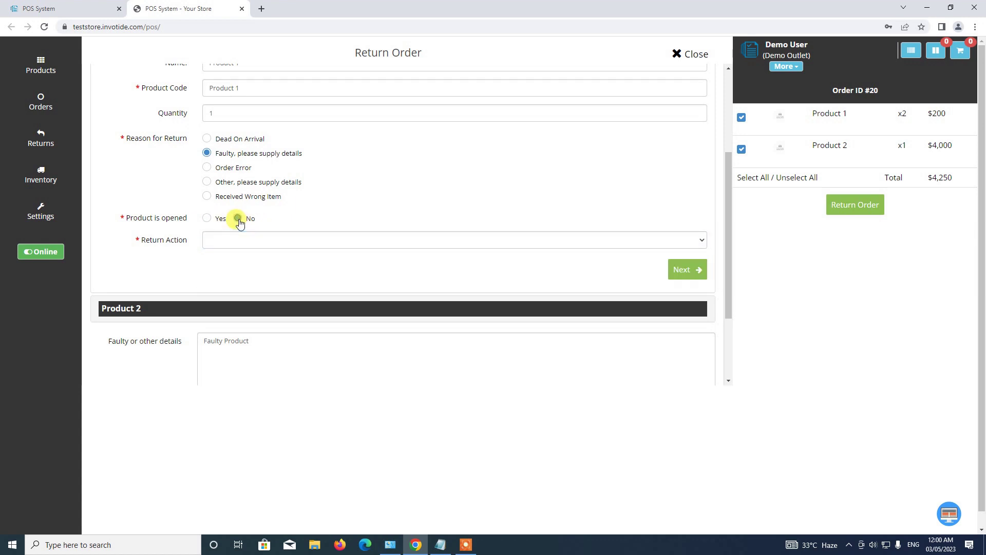
pyautogui.click(218, 240)
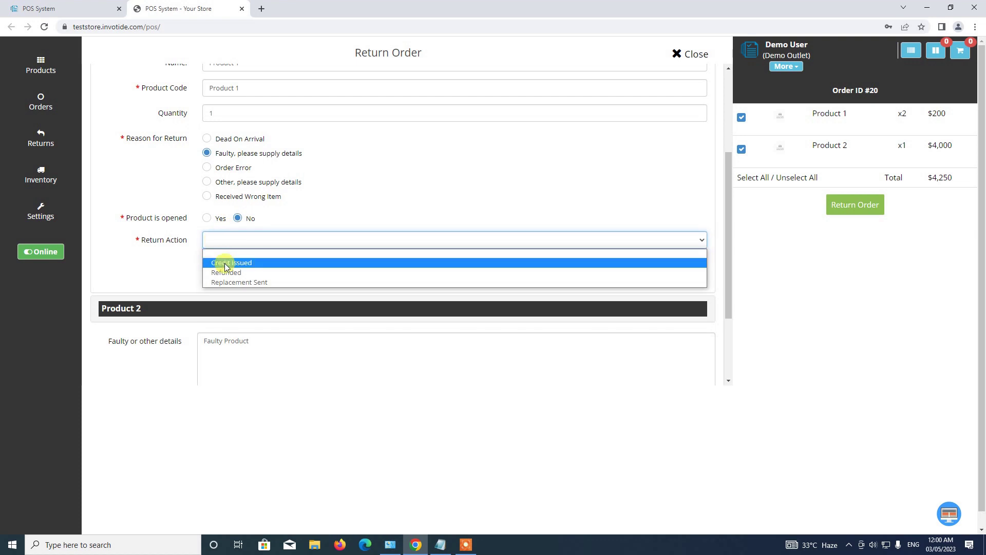
pyautogui.click(246, 274)
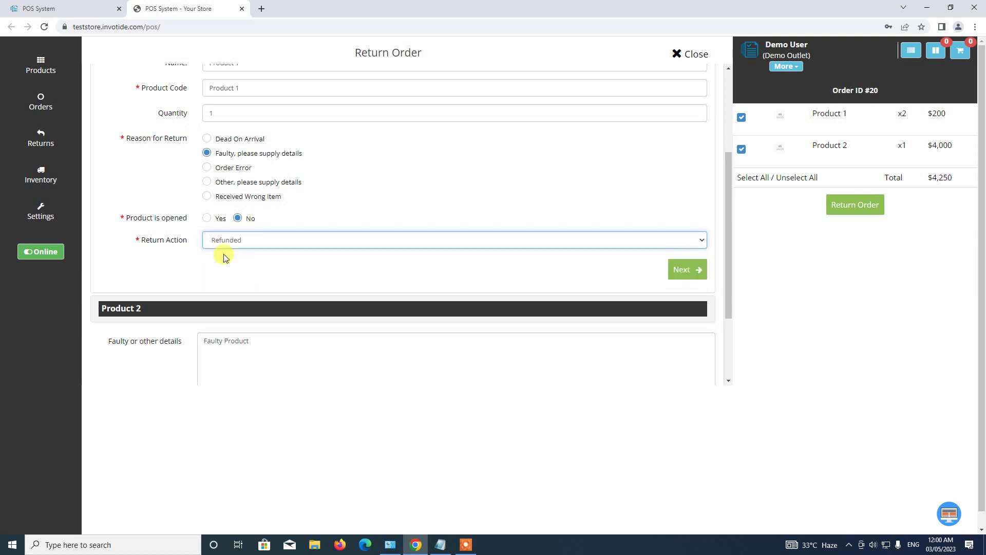
pyautogui.click(688, 270)
# Set Product 2's return as Faulty, not opened and Refunded, and submit the order #20 return.
pyautogui.scroll(2, 161, 248)
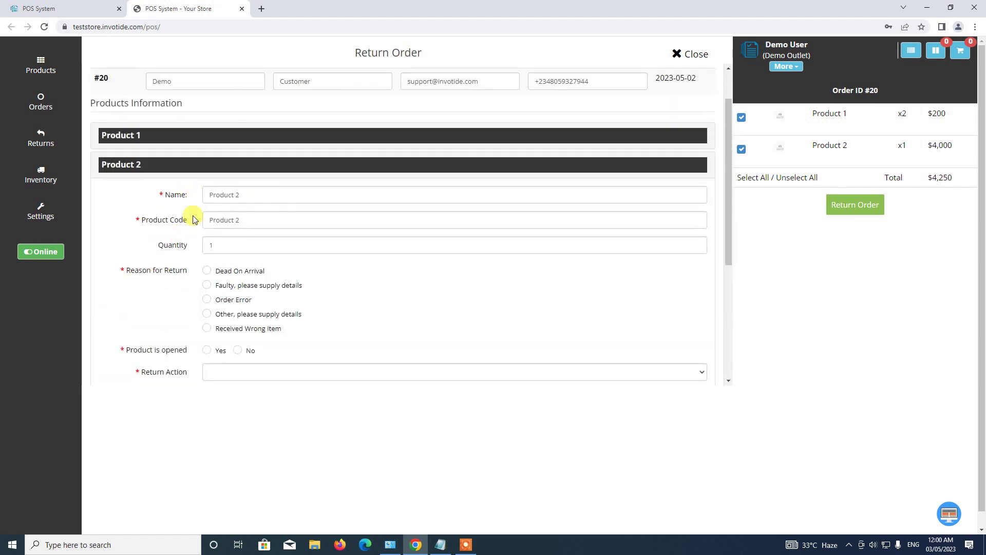
pyautogui.click(208, 286)
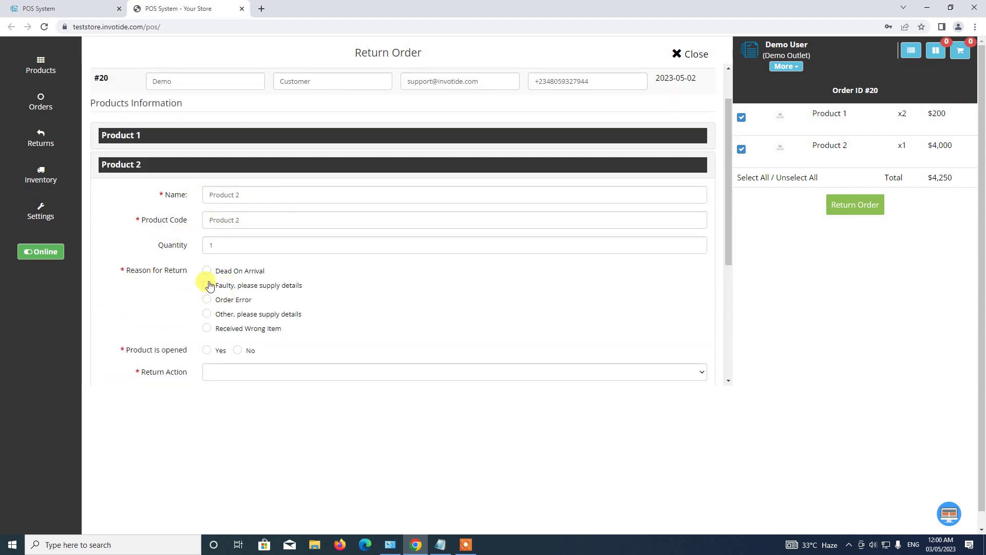
pyautogui.scroll(-2, 208, 285)
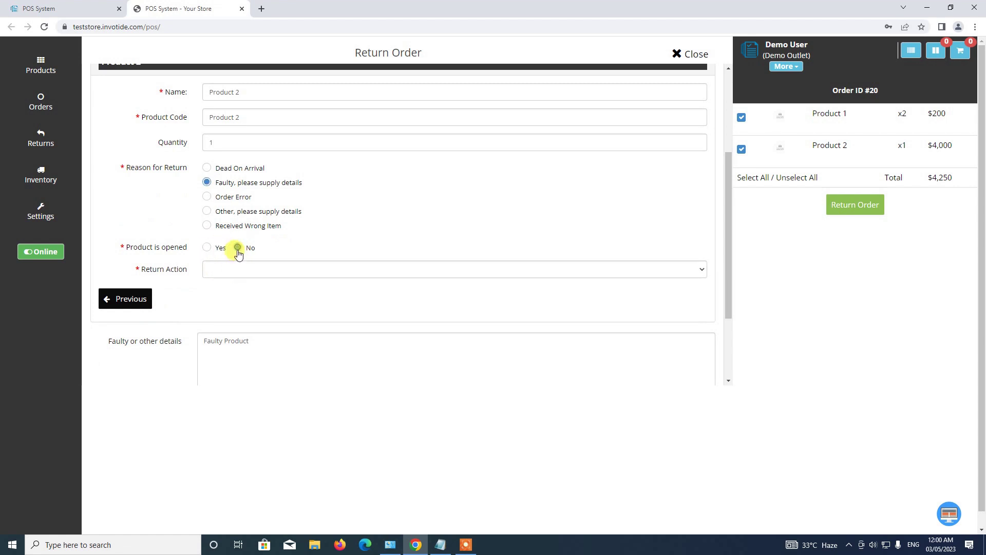
pyautogui.click(238, 248)
pyautogui.click(226, 271)
pyautogui.click(233, 300)
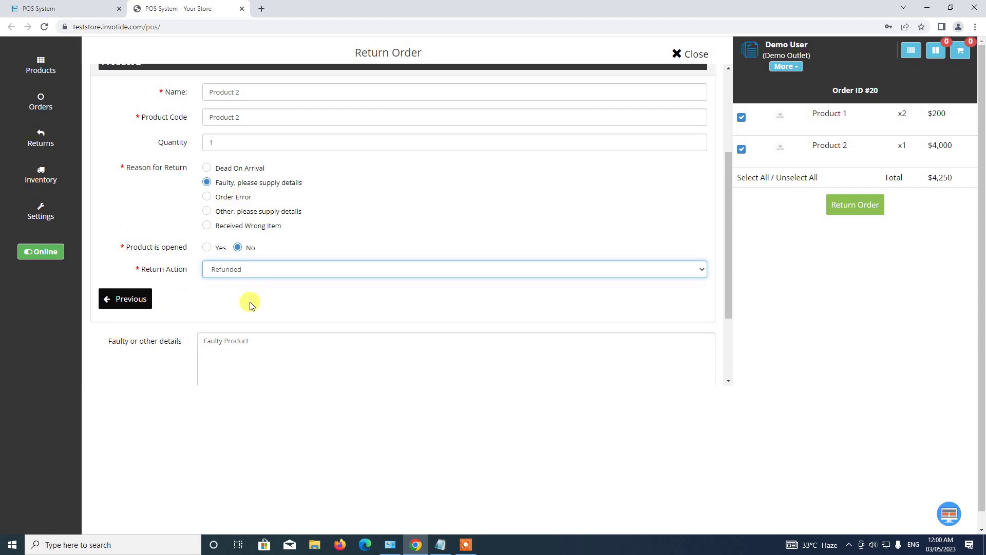
pyautogui.scroll(-2, 250, 305)
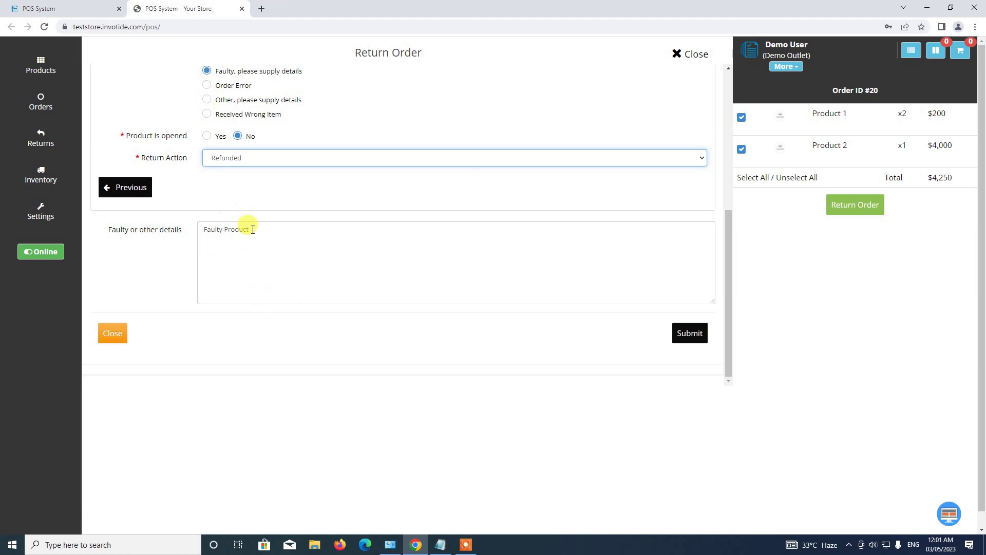
pyautogui.scroll(4, 177, 288)
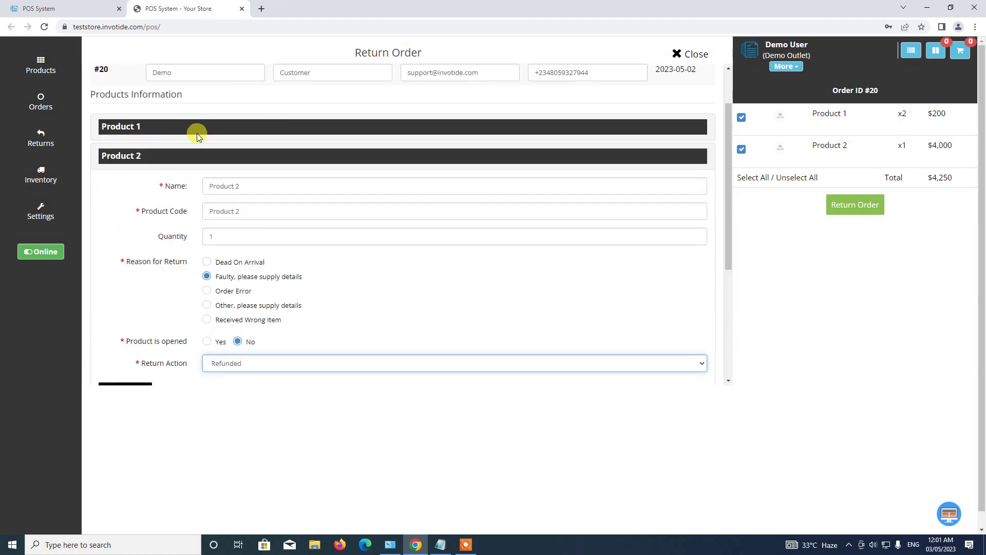
pyautogui.scroll(1, 229, 269)
pyautogui.scroll(-5, 231, 267)
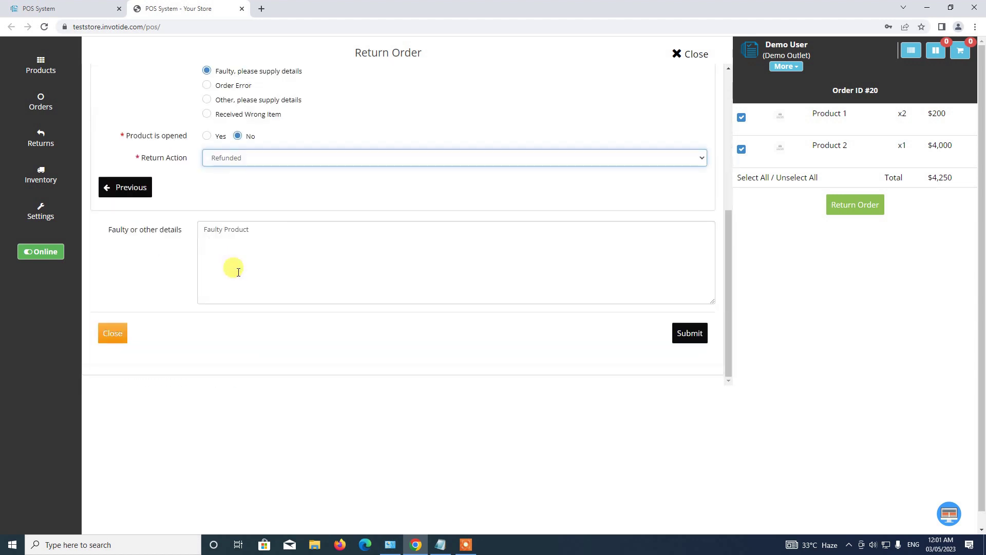
pyautogui.click(693, 338)
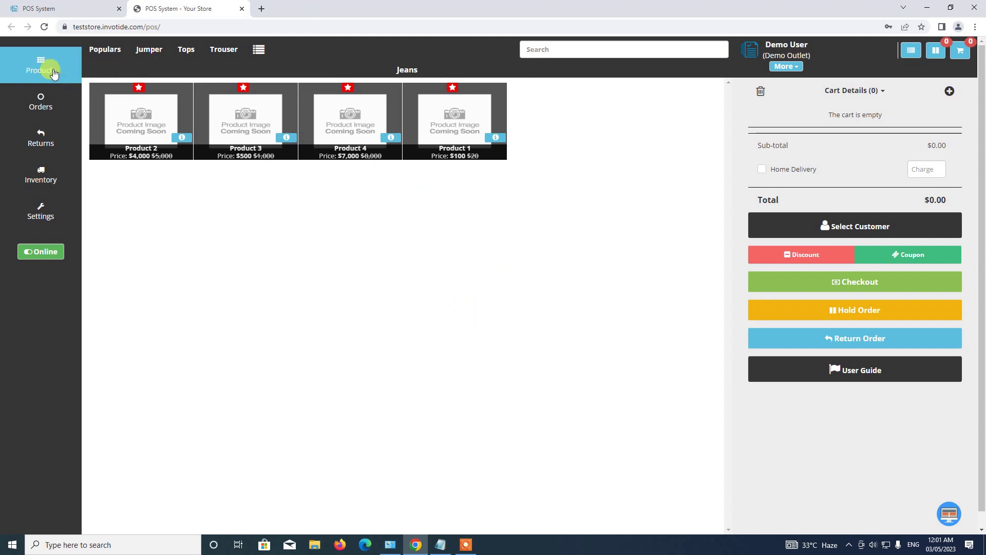
pyautogui.click(44, 145)
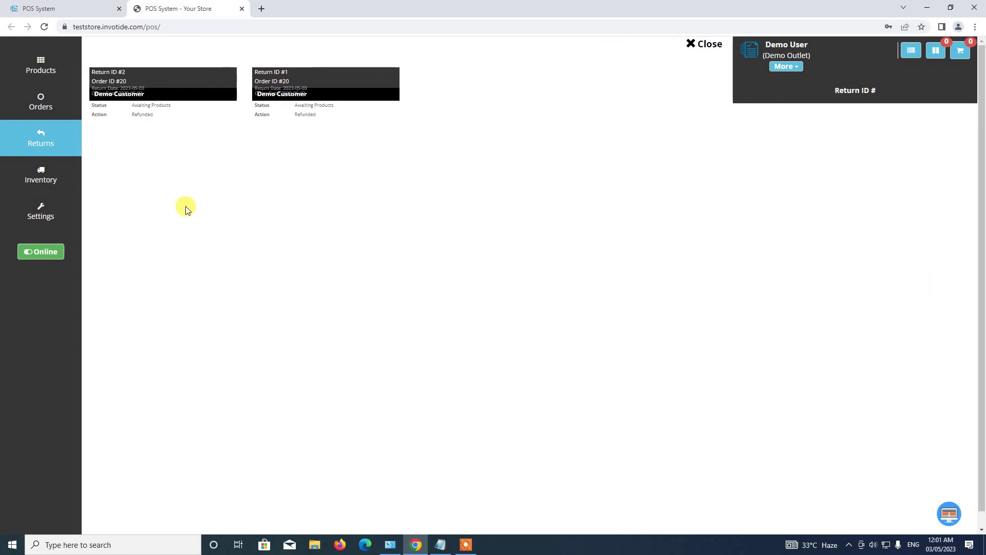
pyautogui.click(295, 99)
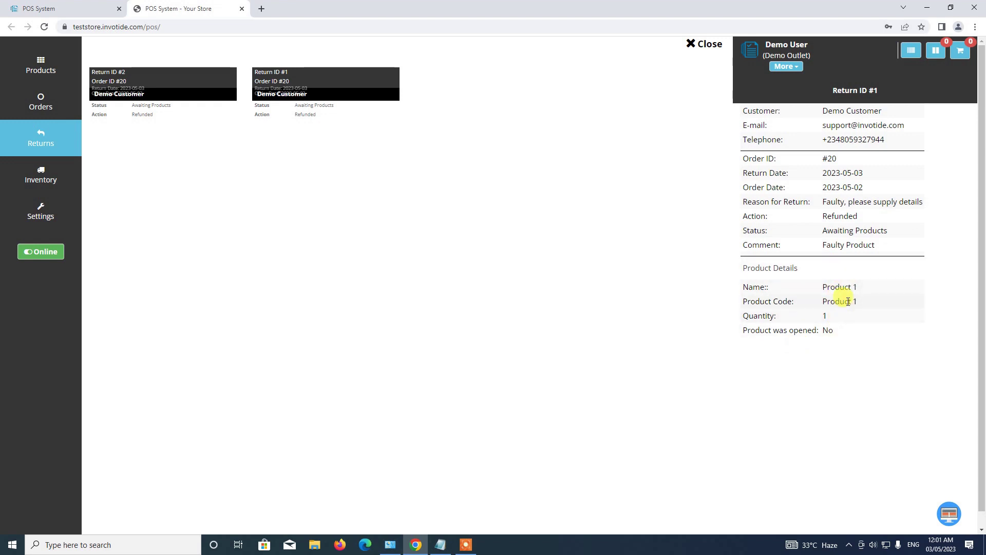
pyautogui.click(181, 96)
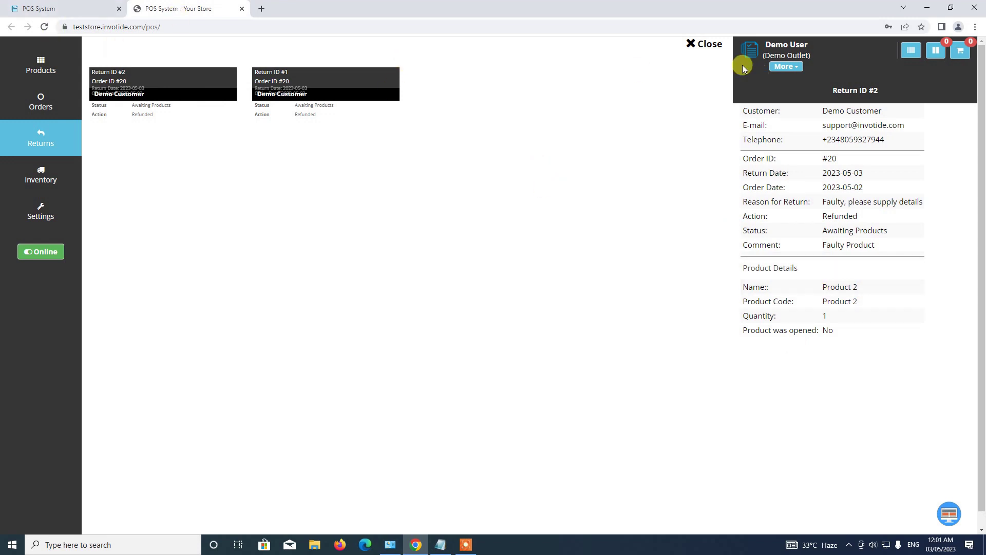
pyautogui.click(694, 45)
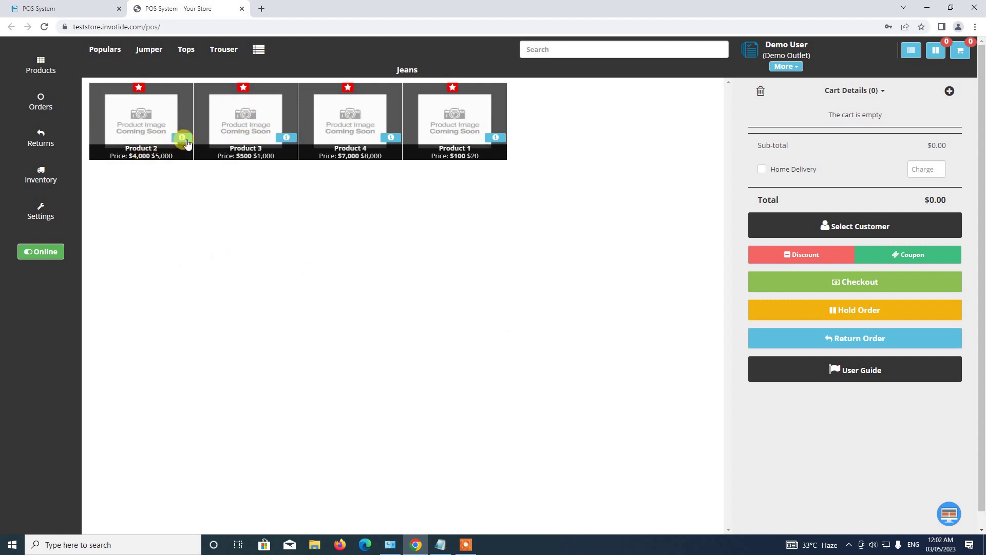
# Check Product 1's details (price $20, 8 items left) and close the details window.
pyautogui.click(497, 141)
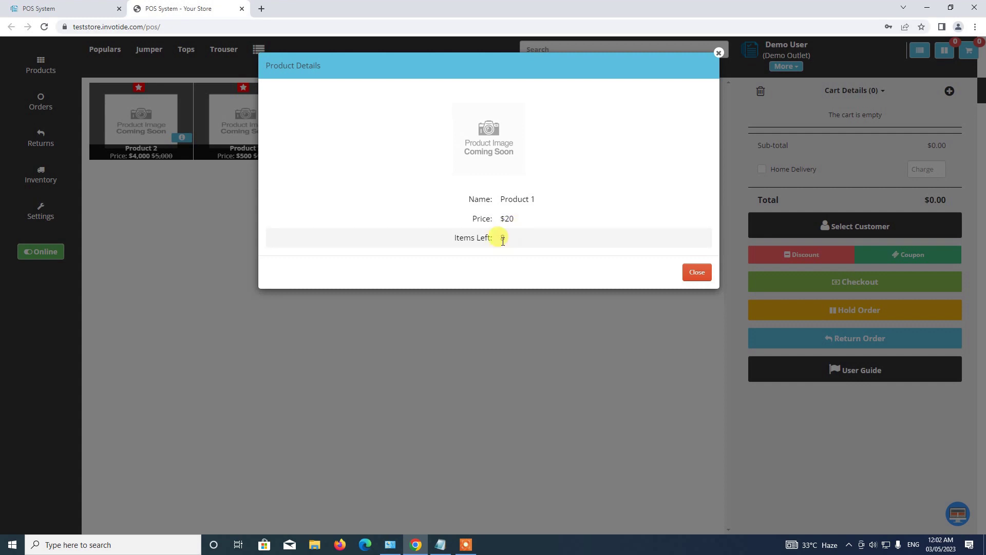
pyautogui.click(718, 53)
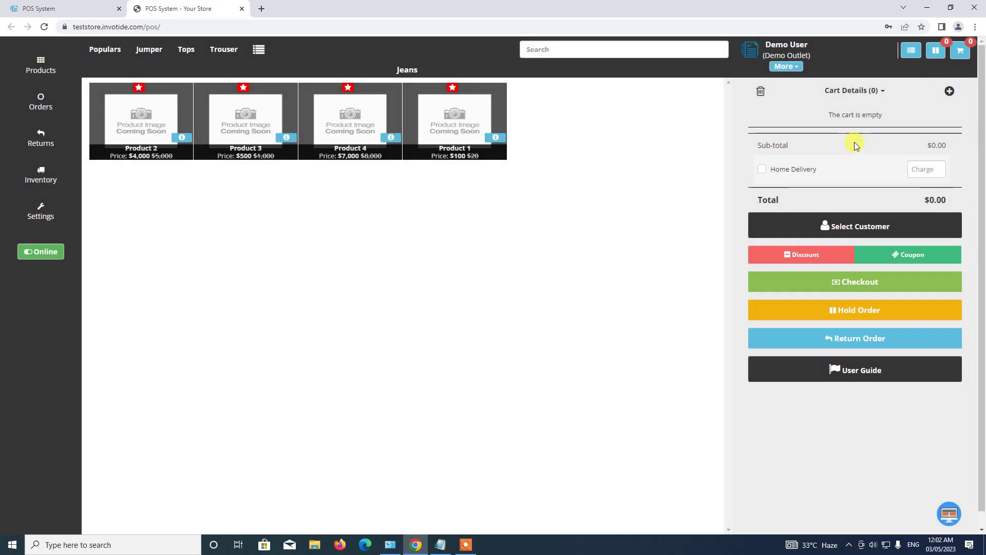
# Add 8 of Product 1 to the cart for $800.00 and assign Demo Customer.
pyautogui.click(419, 126)
pyautogui.doubleClick(907, 129)
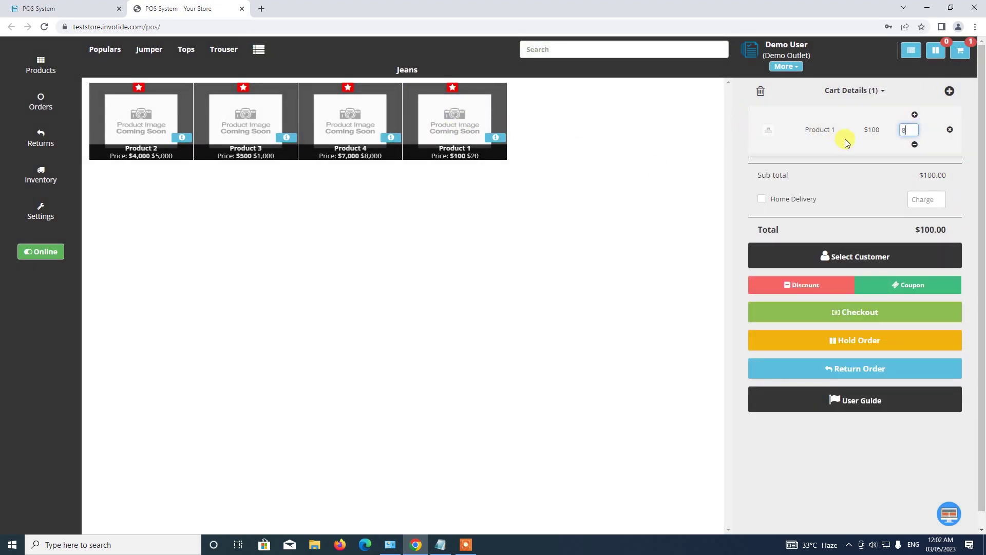
pyautogui.write('8')
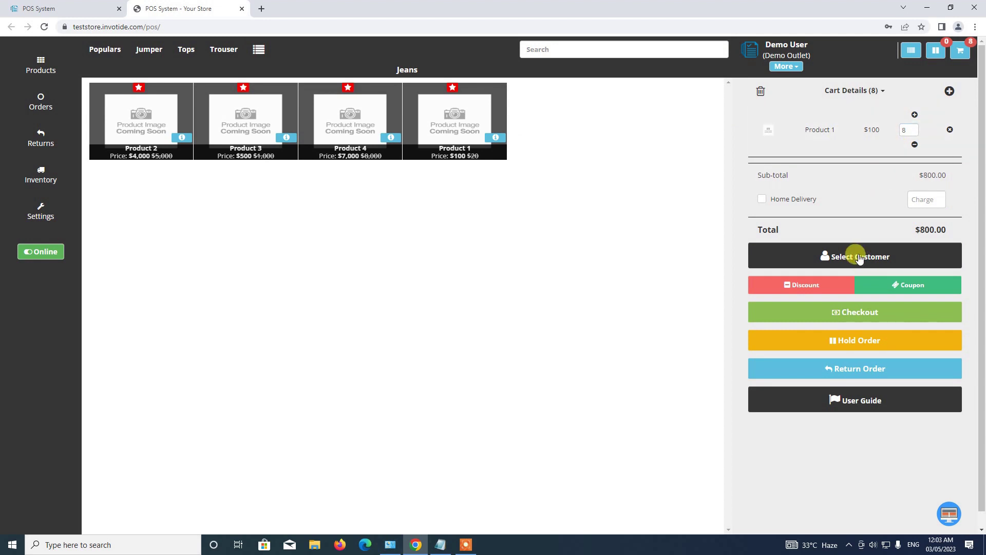
pyautogui.click(855, 257)
pyautogui.click(331, 119)
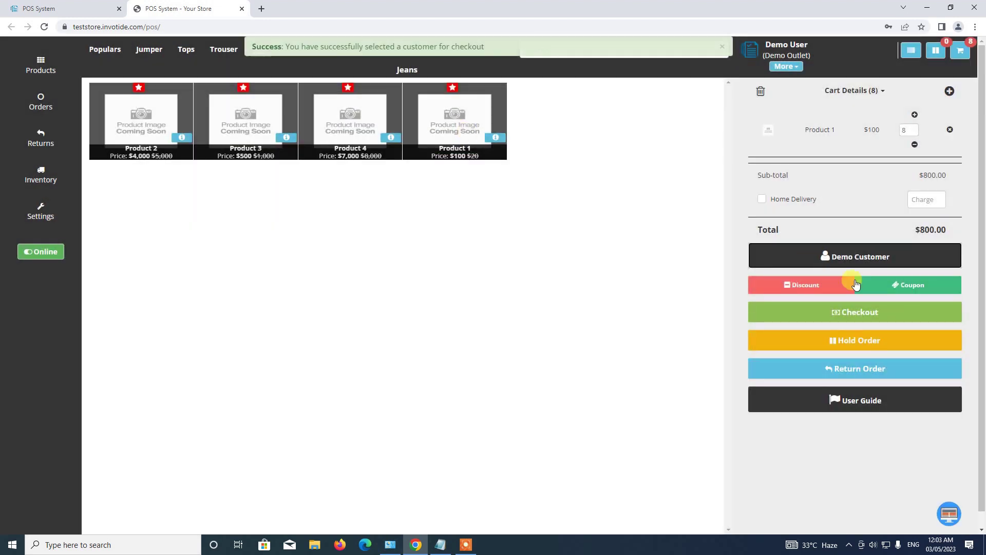
# Pay for the $800 cart in cash with 800.00 tendered and skip the invoice, placing order #22.
pyautogui.click(844, 314)
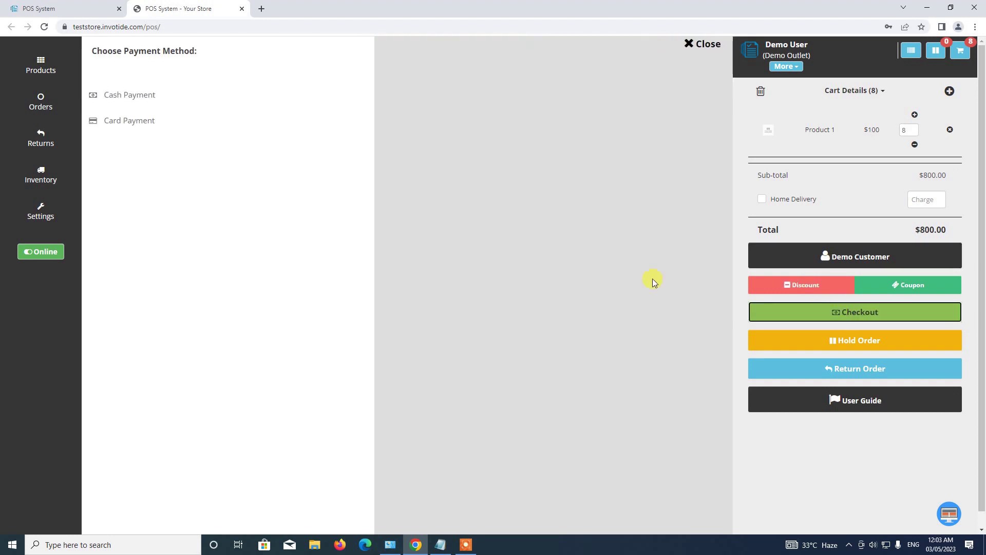
pyautogui.click(122, 97)
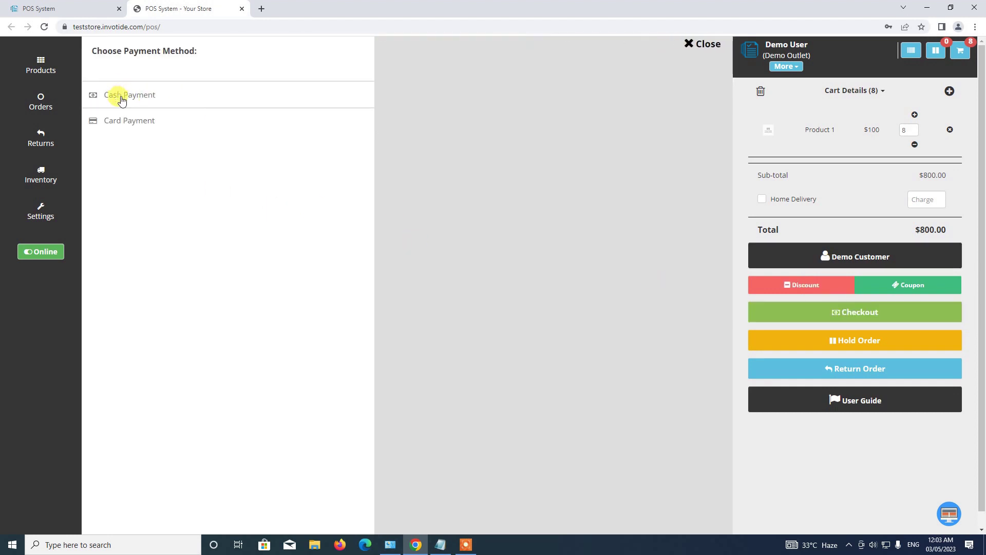
pyautogui.click(579, 103)
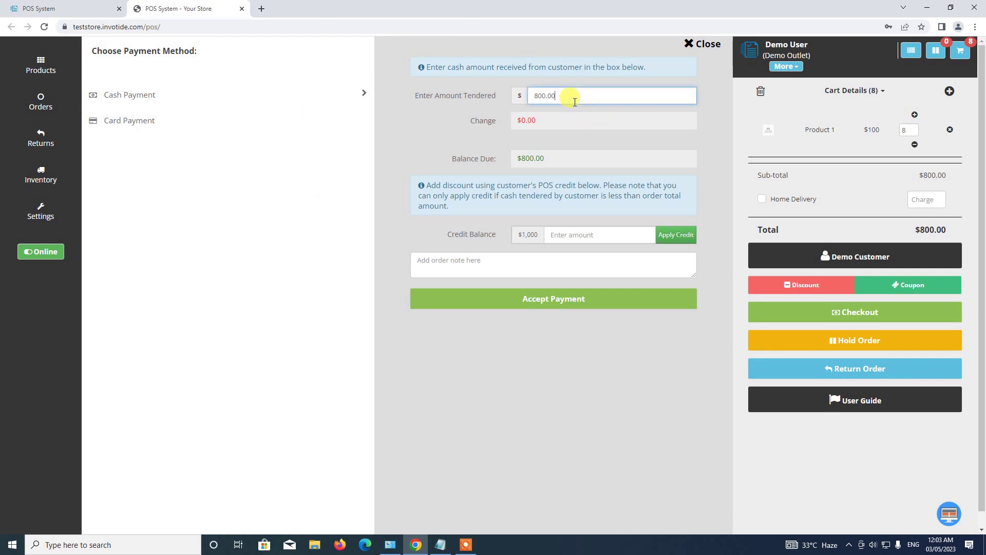
pyautogui.doubleClick(565, 104)
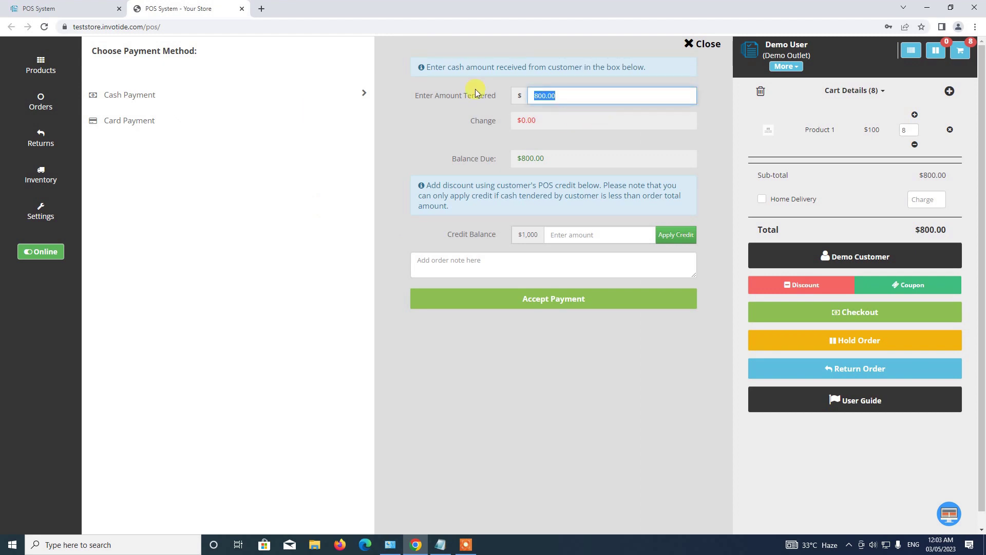
pyautogui.click(561, 95)
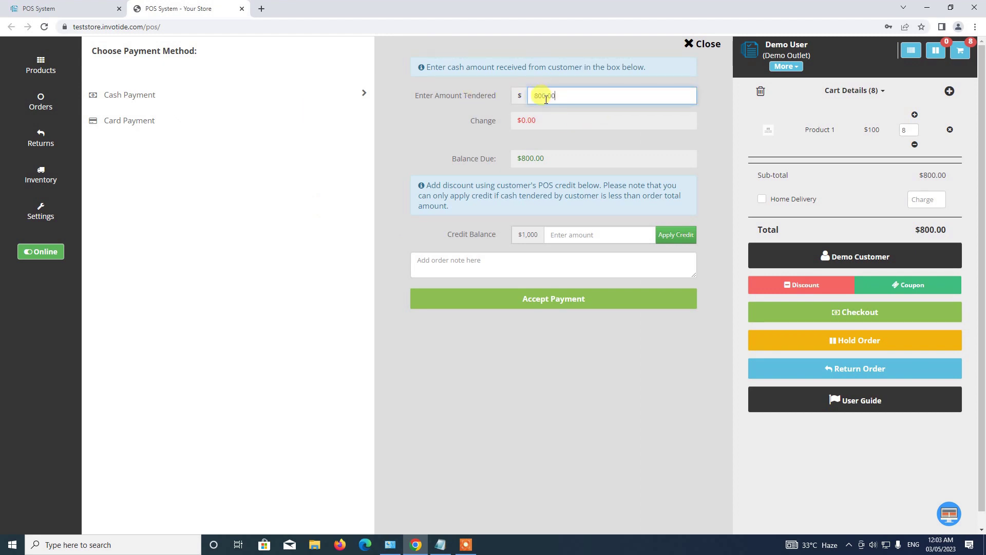
pyautogui.click(553, 298)
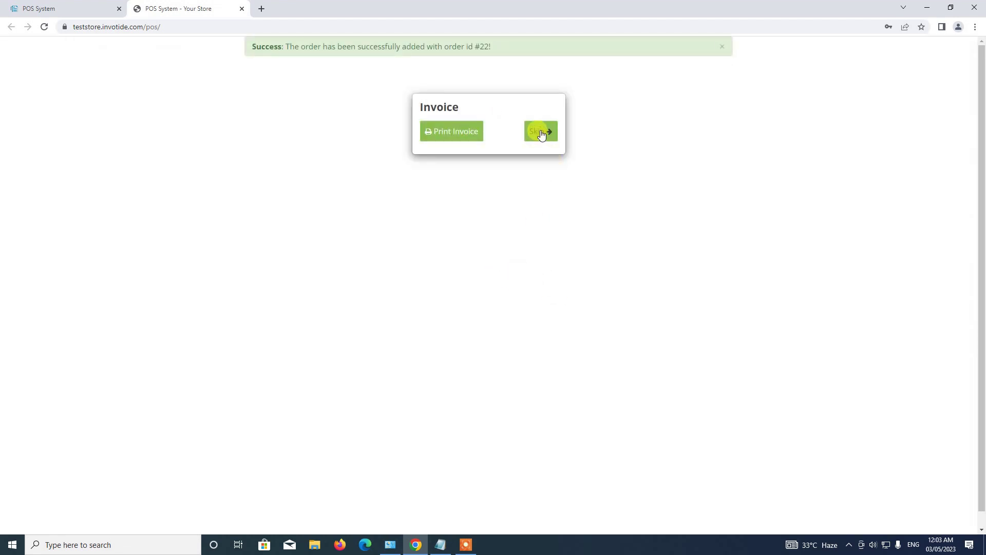
pyautogui.click(542, 135)
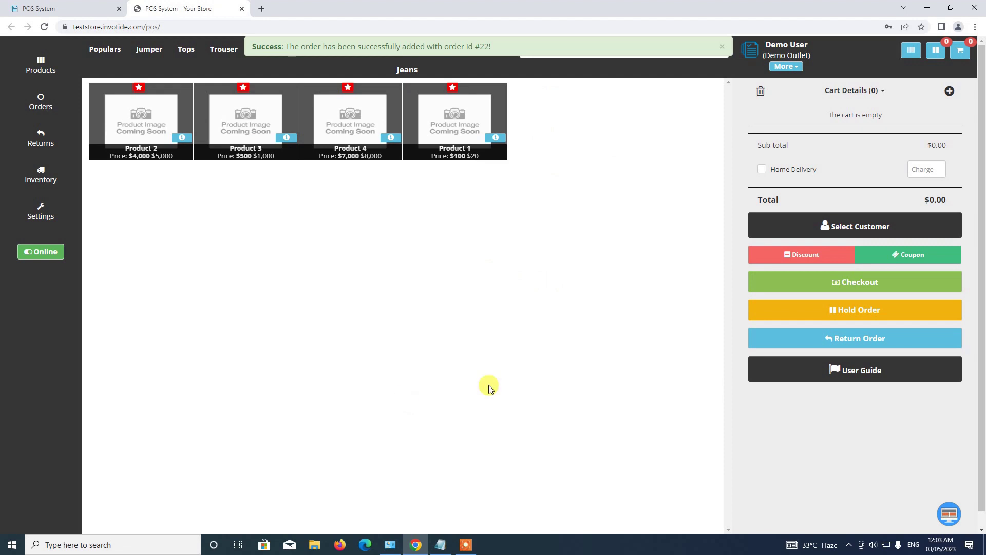
pyautogui.click(496, 139)
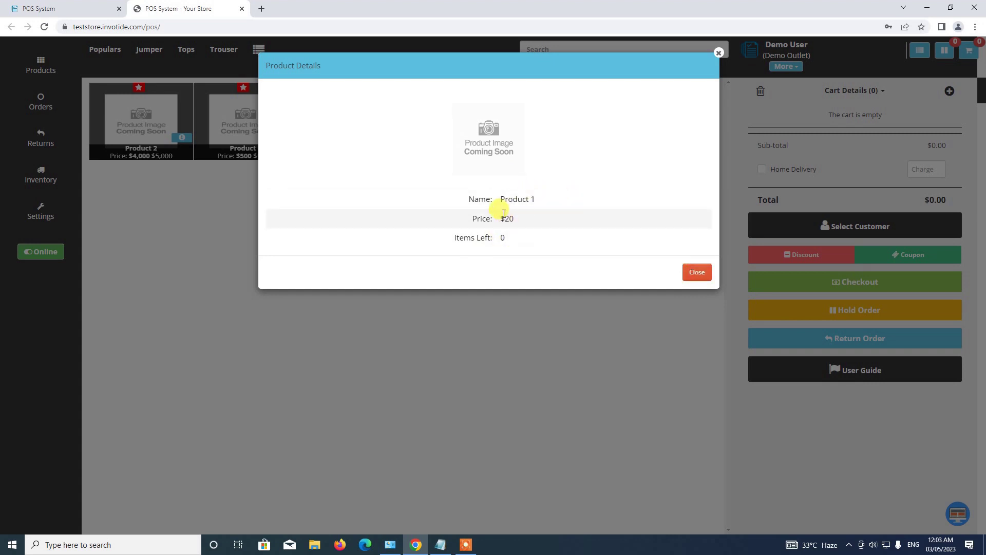
pyautogui.click(695, 274)
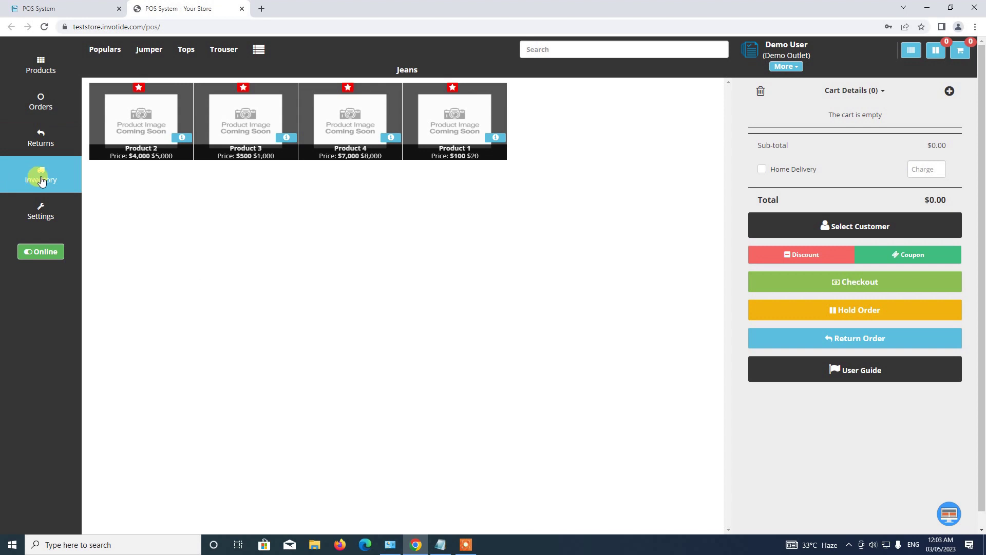
# Open Inventory's Low Stock Products list and view Product 1's stock and supplier details.
pyautogui.click(41, 177)
pyautogui.click(102, 50)
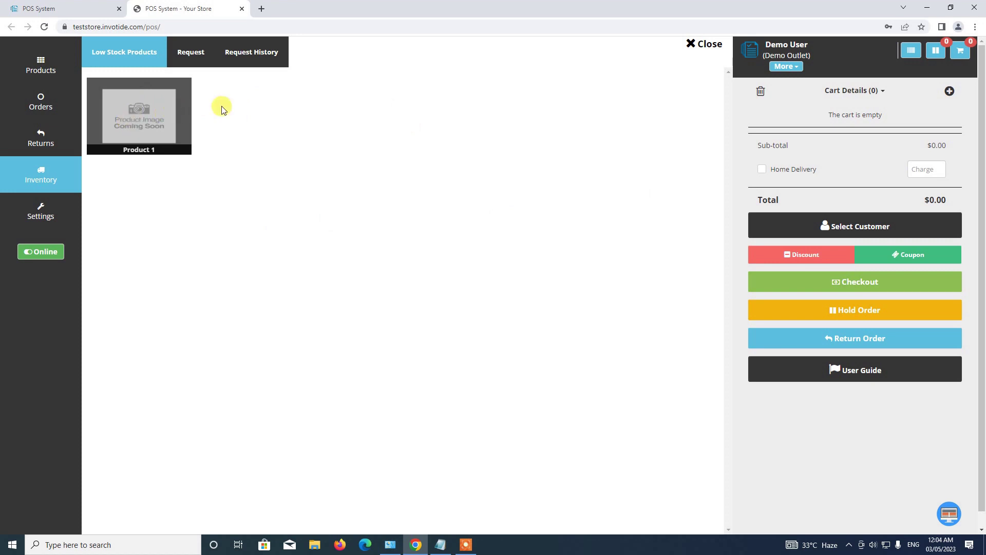
pyautogui.click(139, 113)
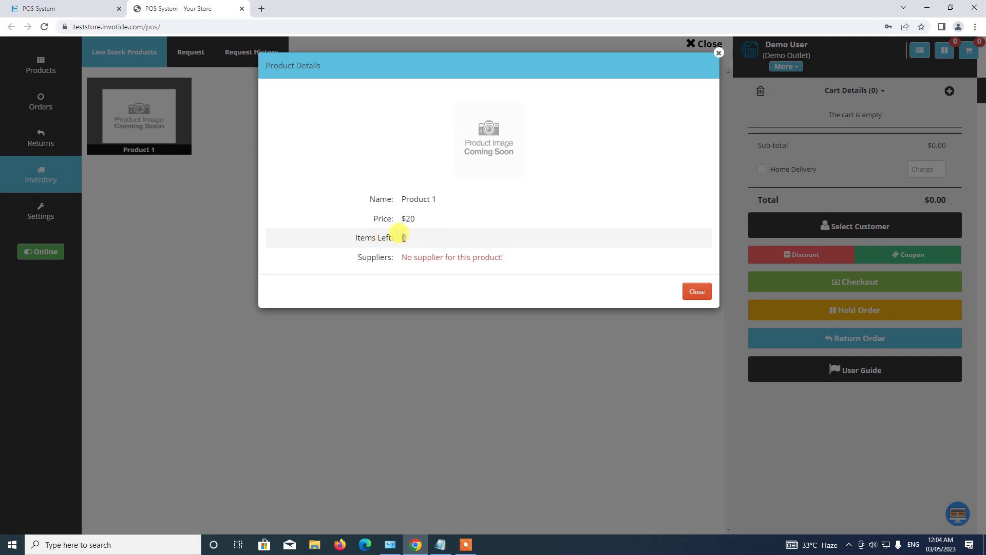
# Select Product 1's no-supplier notice, close its details and open the supply Request form.
pyautogui.moveTo(407, 257); pyautogui.dragTo(518, 254)
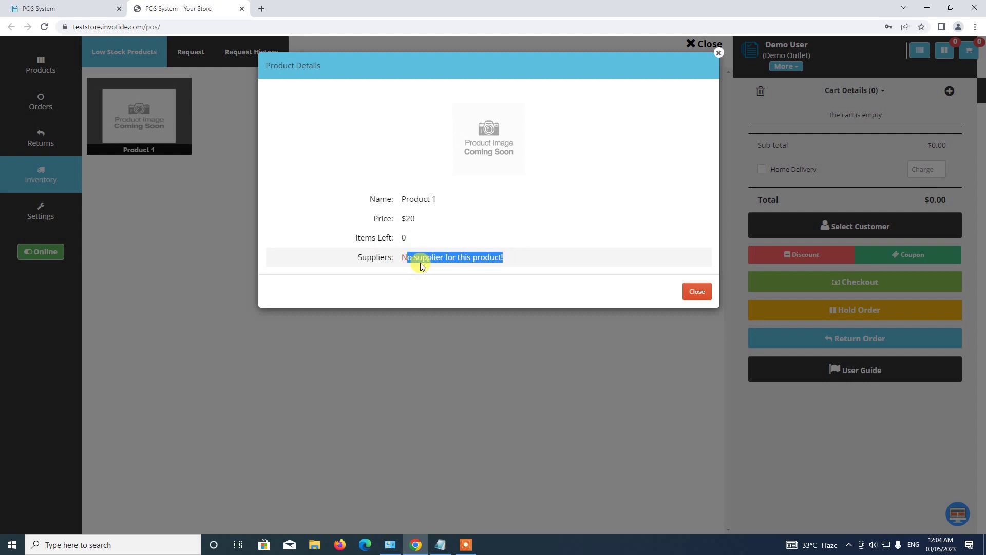
pyautogui.click(399, 257)
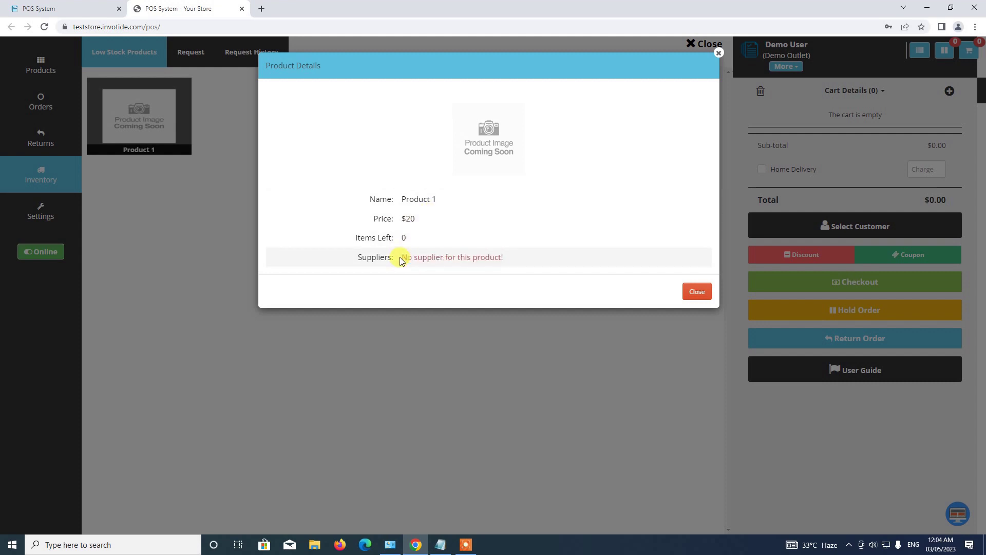
pyautogui.tripleClick(431, 257)
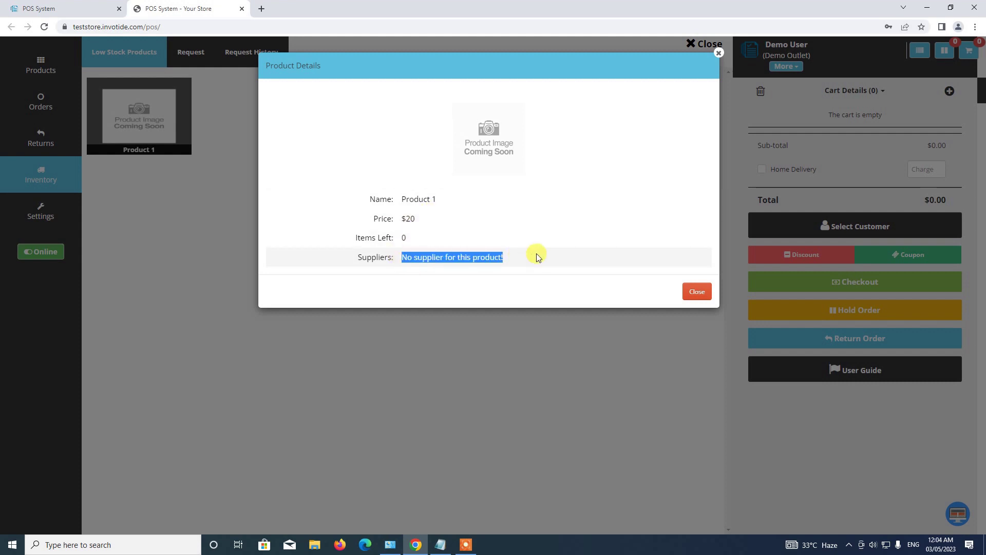
pyautogui.click(412, 263)
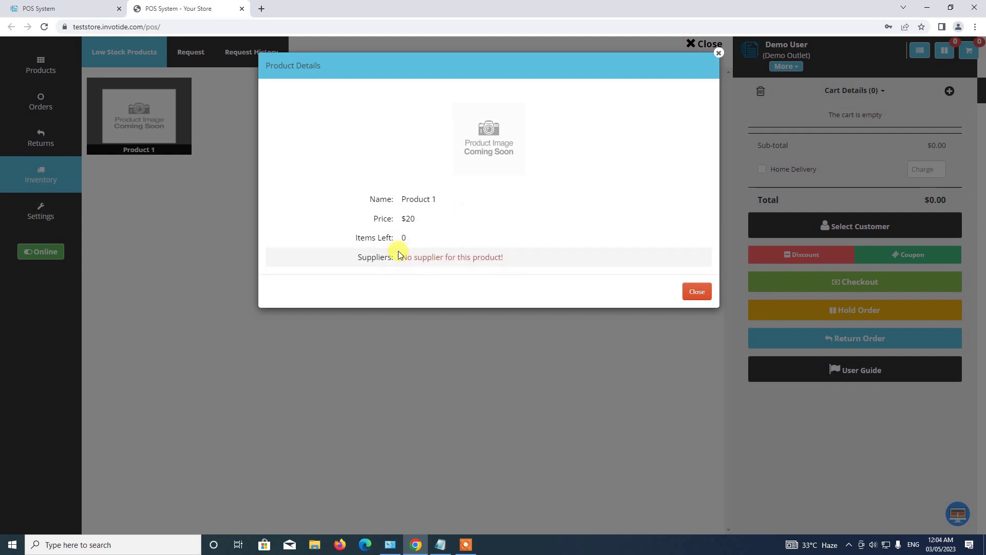
pyautogui.moveTo(400, 259); pyautogui.dragTo(529, 251)
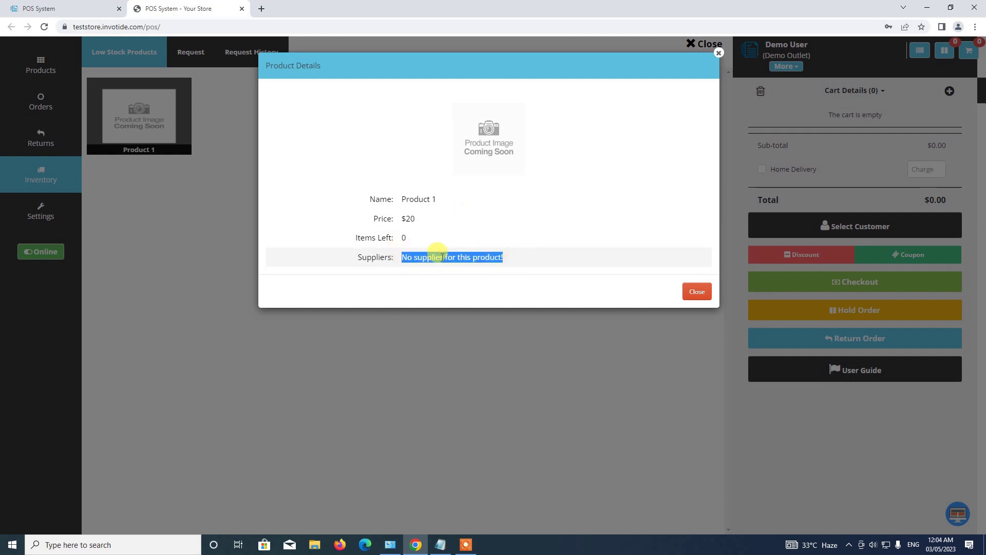
pyautogui.click(696, 291)
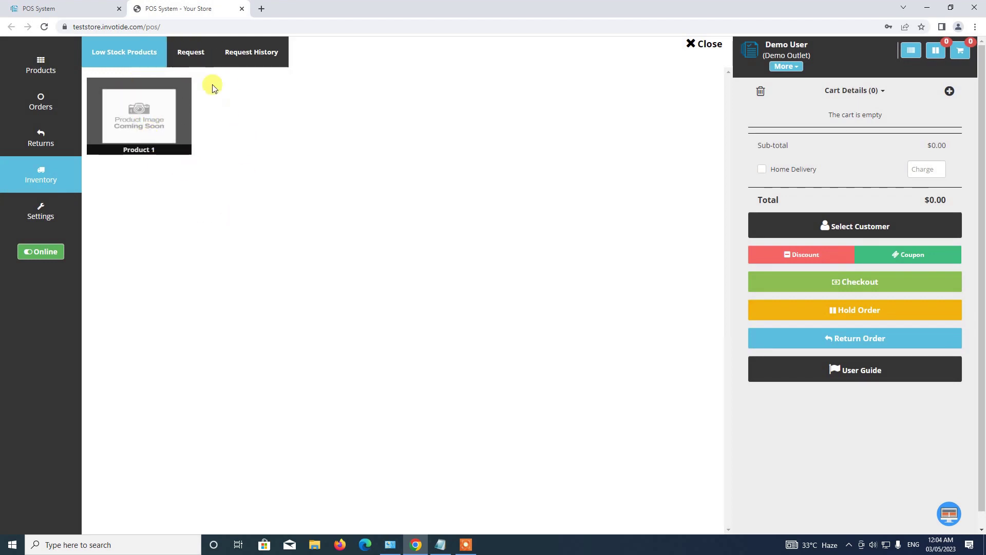
pyautogui.click(191, 55)
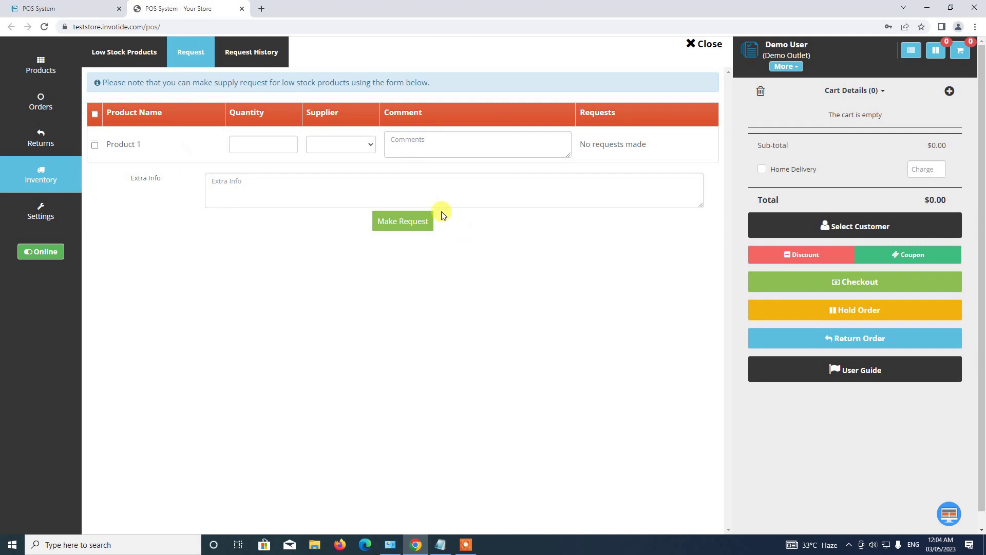
# Set Product 1's requested supply quantity to 100.
pyautogui.click(279, 141)
pyautogui.write('1')
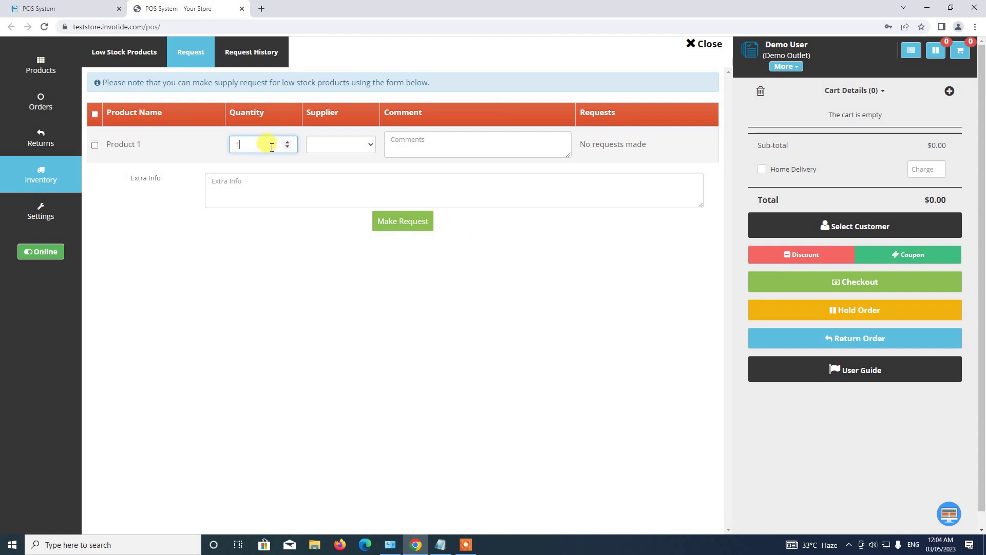
pyautogui.click(288, 143)
pyautogui.click(287, 142)
# Check Product 1's empty Supplier dropdown, then view the Request History.
pyautogui.click(341, 138)
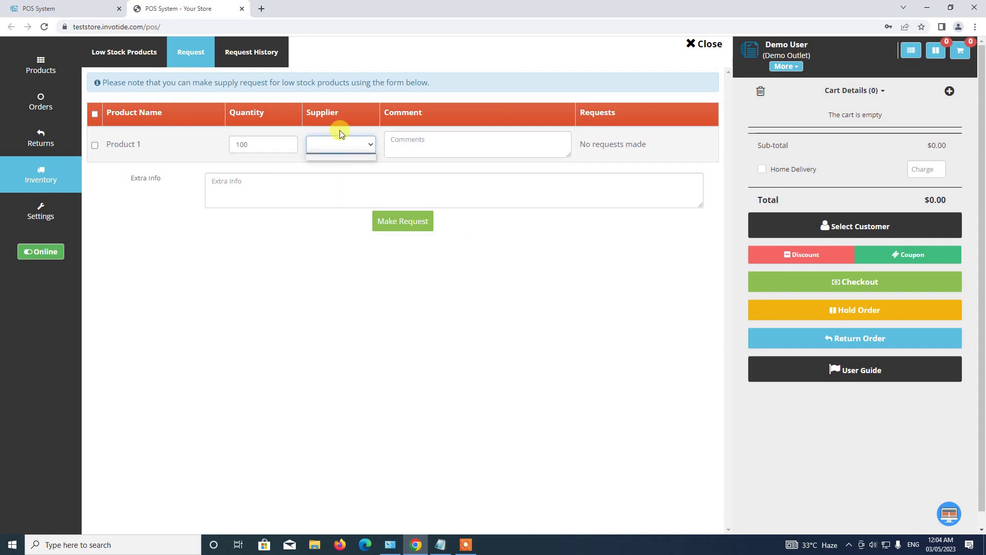
pyautogui.click(335, 158)
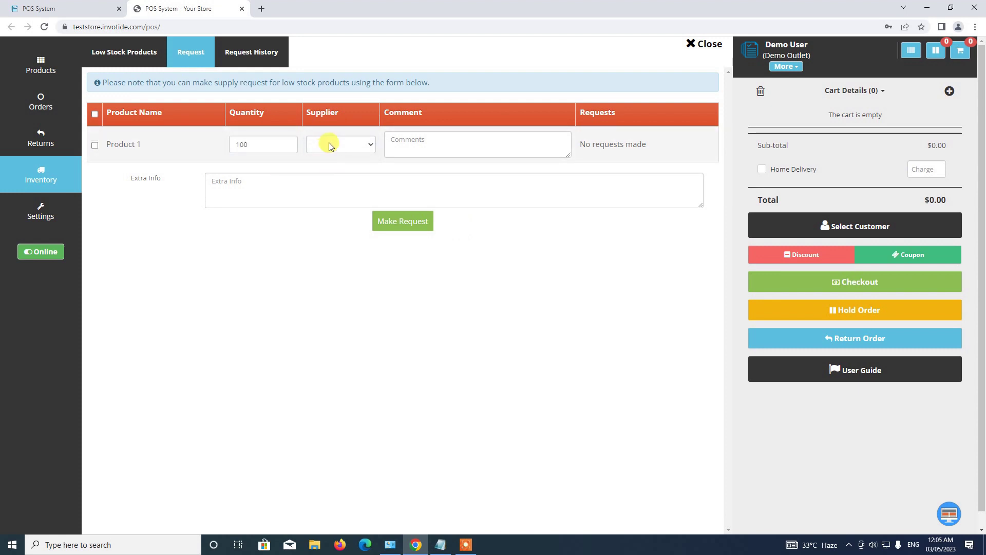
pyautogui.click(414, 141)
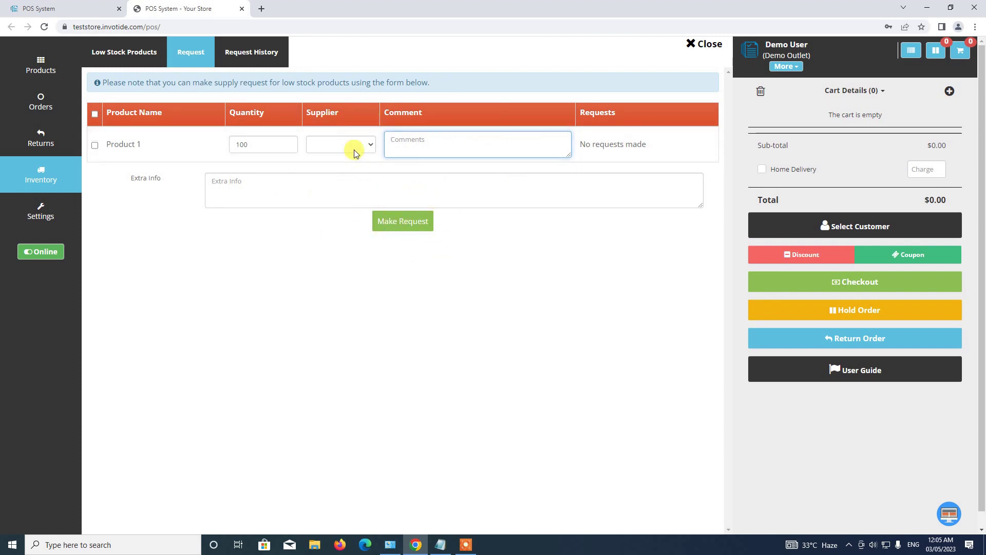
pyautogui.click(342, 145)
pyautogui.click(331, 154)
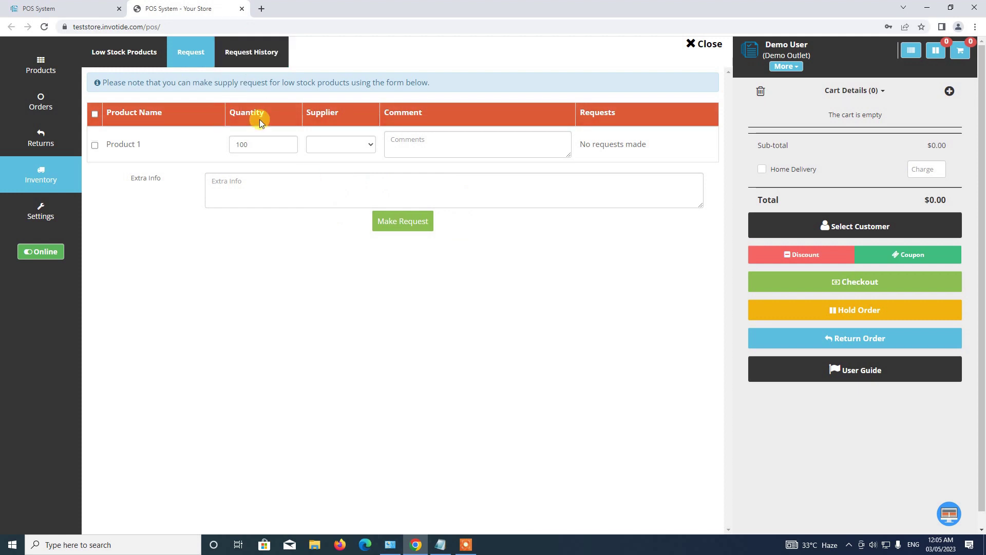
pyautogui.click(253, 61)
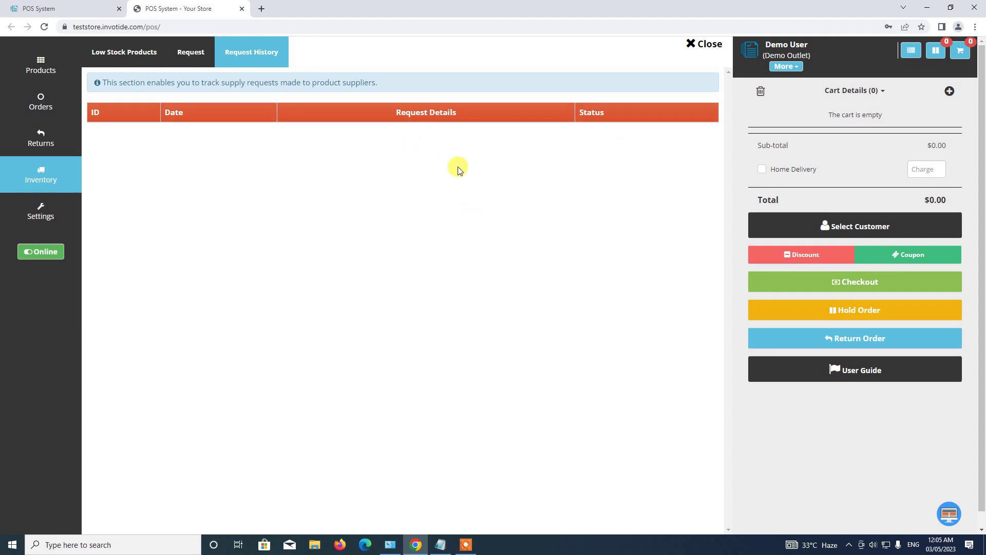
pyautogui.click(702, 45)
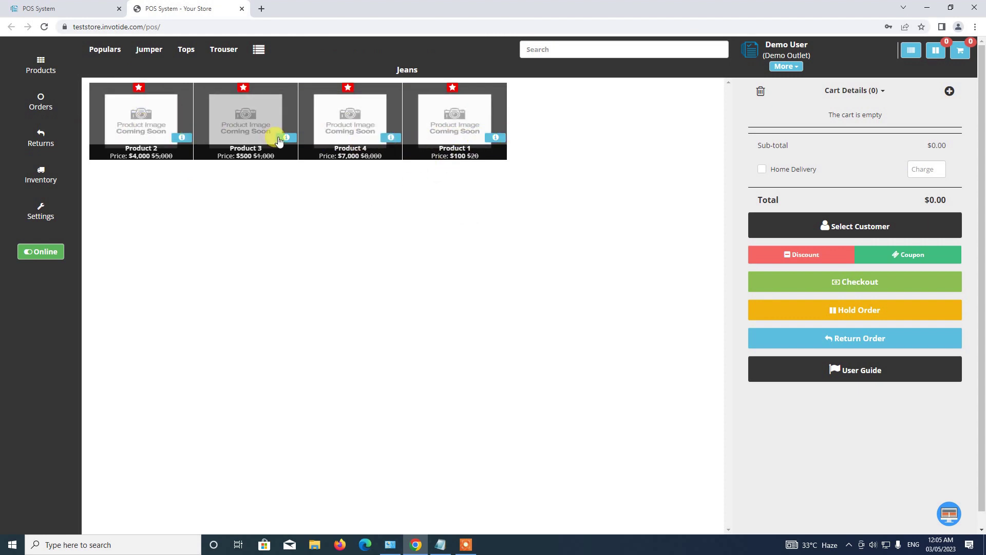
pyautogui.click(286, 138)
pyautogui.click(698, 265)
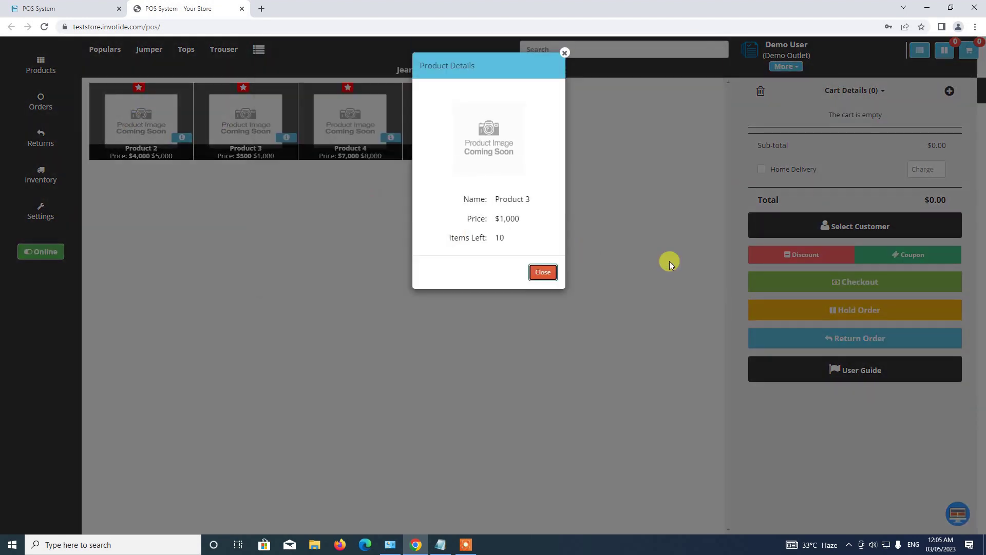
pyautogui.click(182, 138)
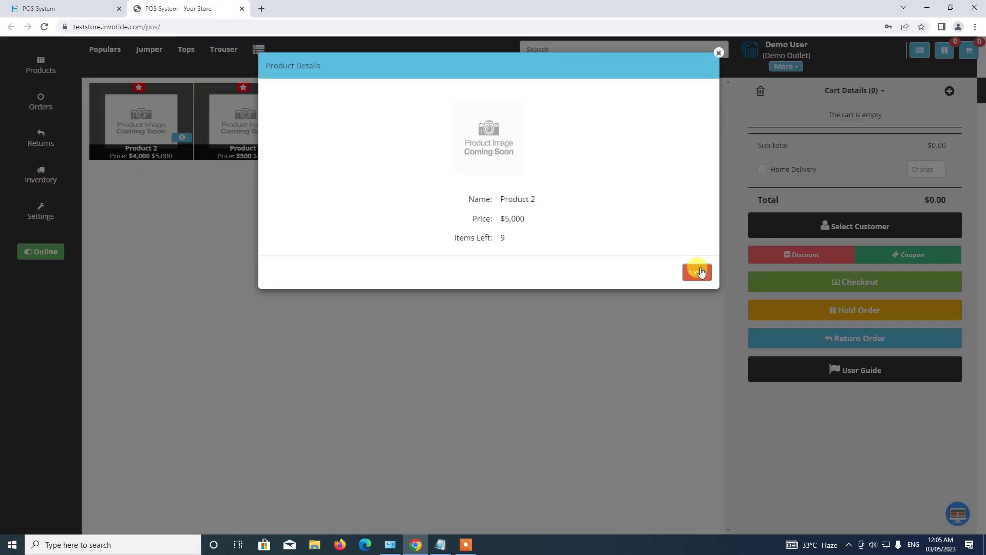
pyautogui.click(698, 267)
pyautogui.click(287, 138)
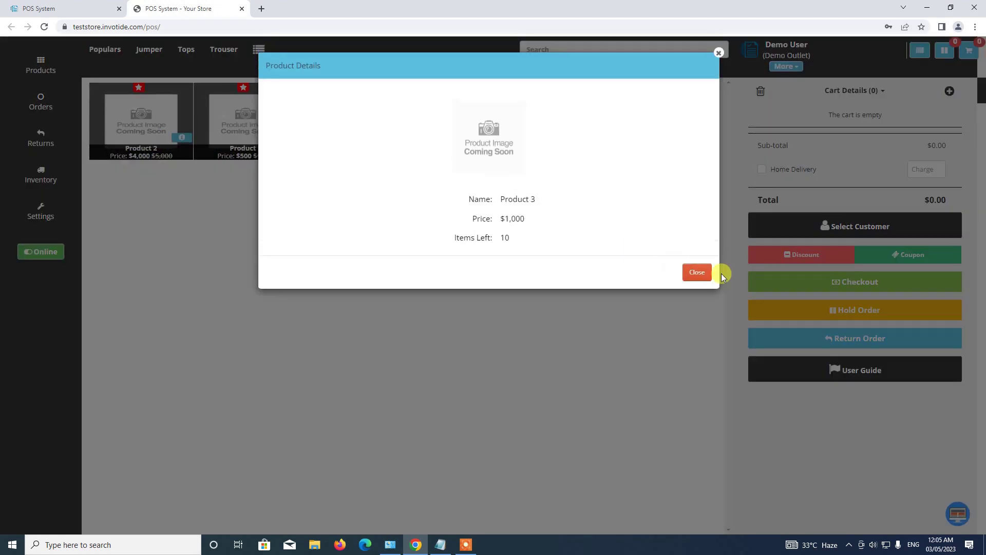
pyautogui.click(697, 267)
pyautogui.click(54, 176)
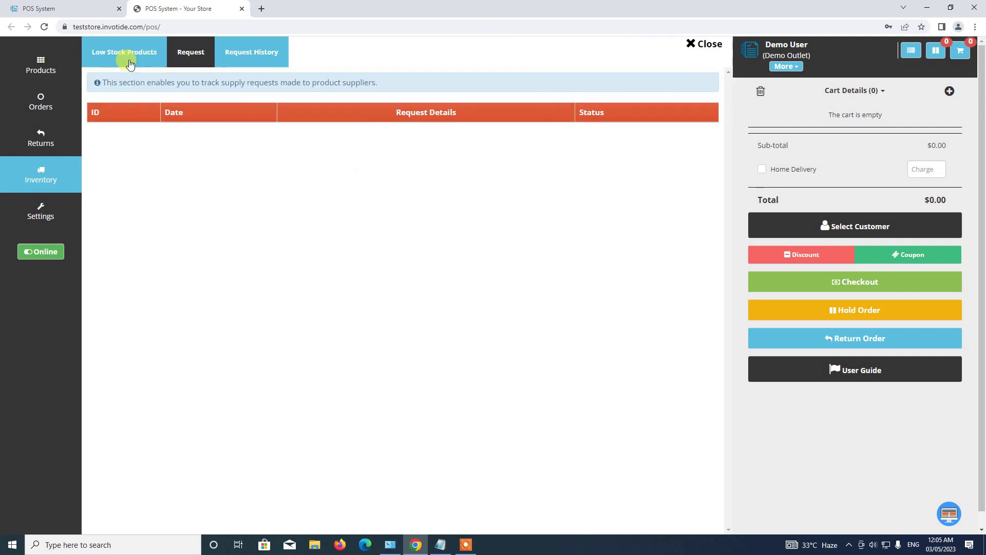
pyautogui.click(127, 57)
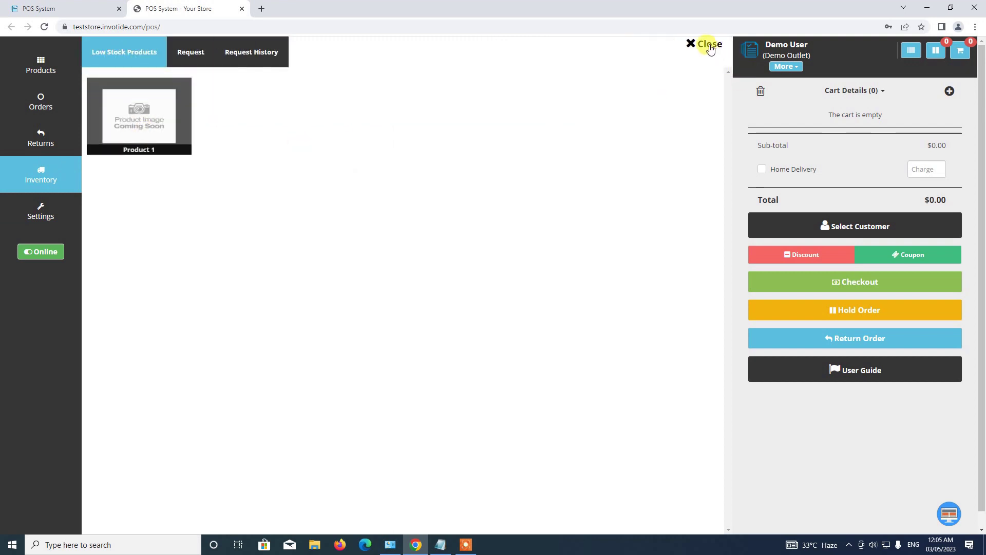
pyautogui.click(706, 44)
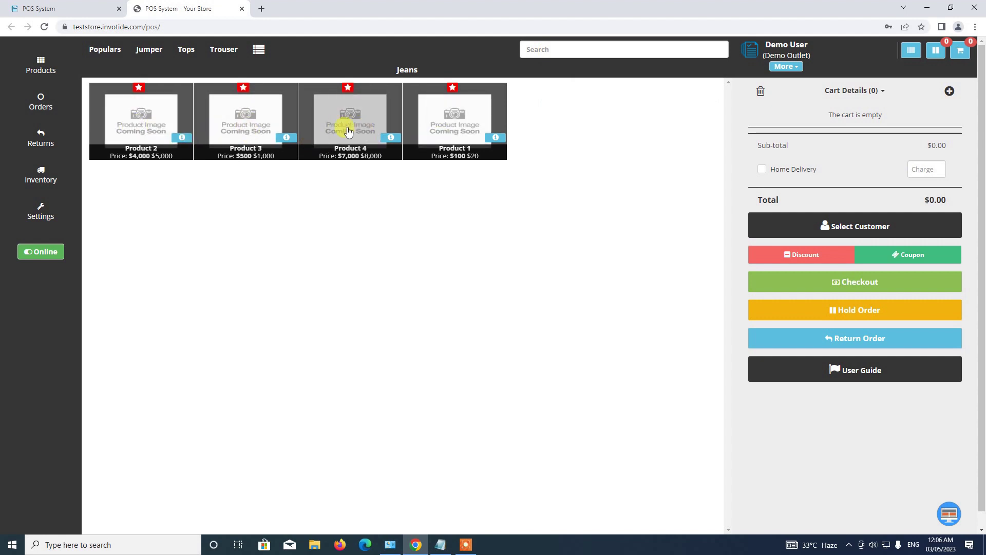
pyautogui.click(914, 53)
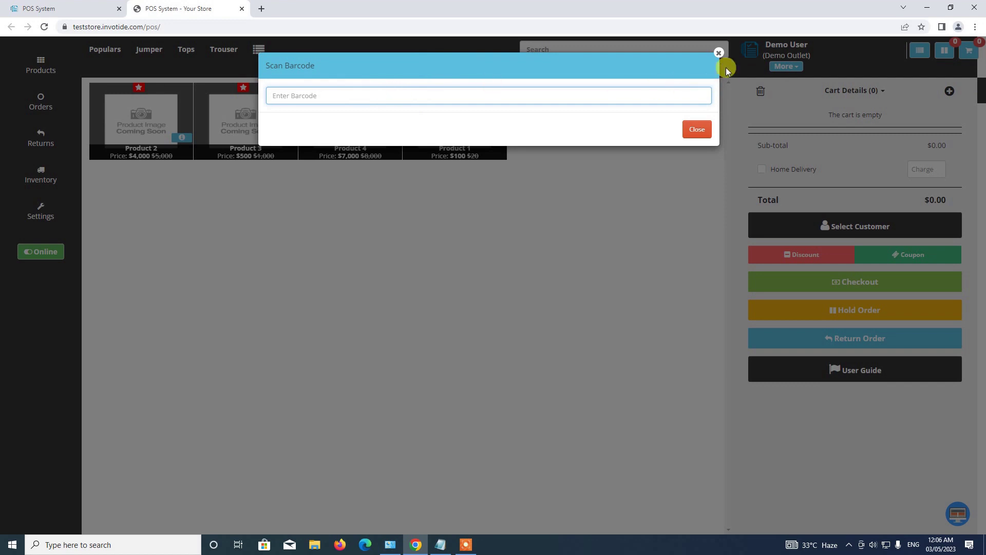
pyautogui.click(718, 52)
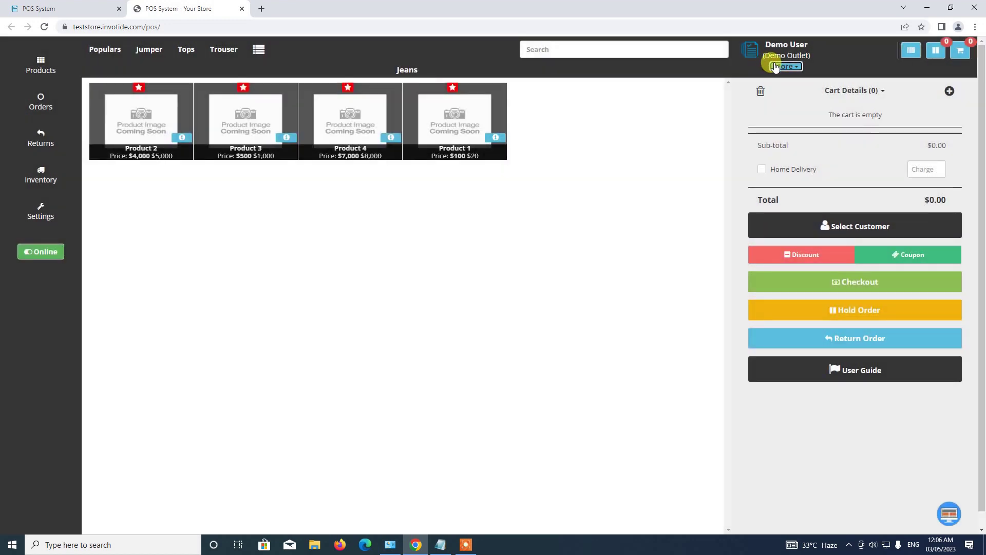
# Open Account Settings from the More menu and switch between Basic and Other Settings.
pyautogui.click(782, 66)
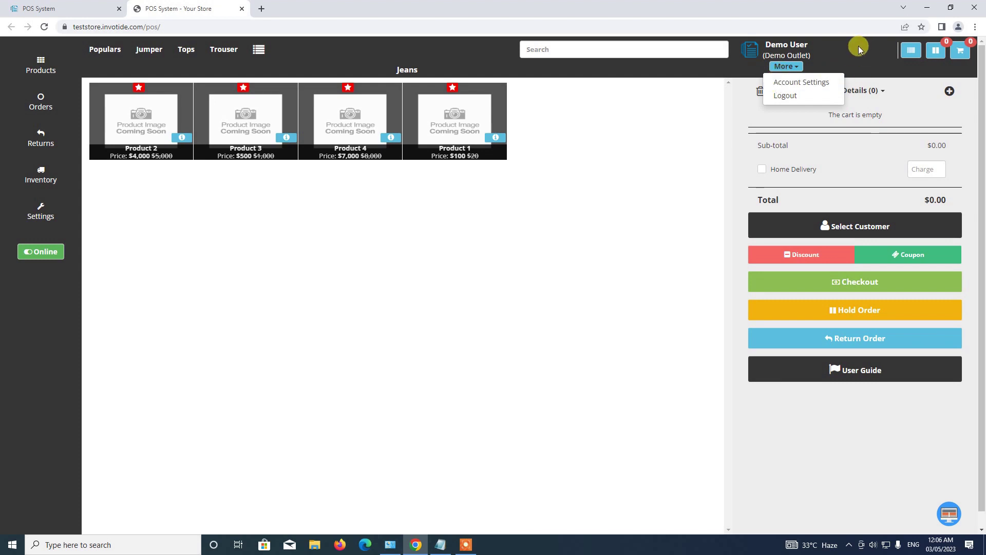
pyautogui.click(783, 66)
pyautogui.click(782, 67)
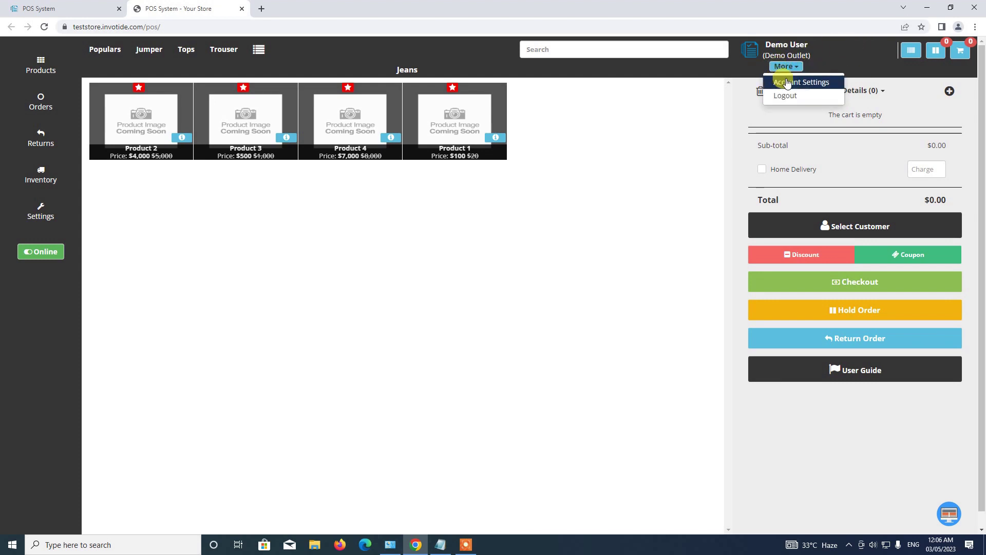
pyautogui.click(803, 83)
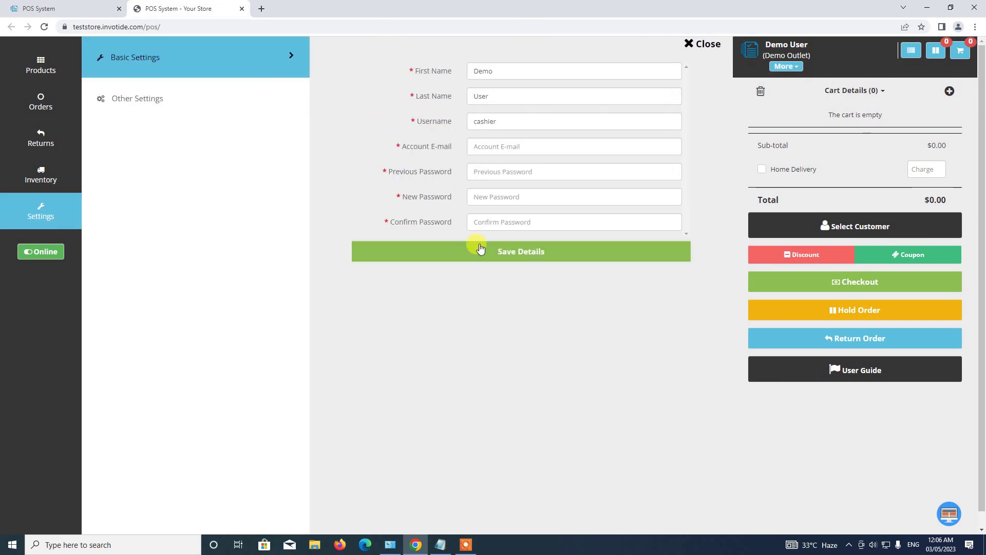
pyautogui.click(218, 98)
pyautogui.click(192, 61)
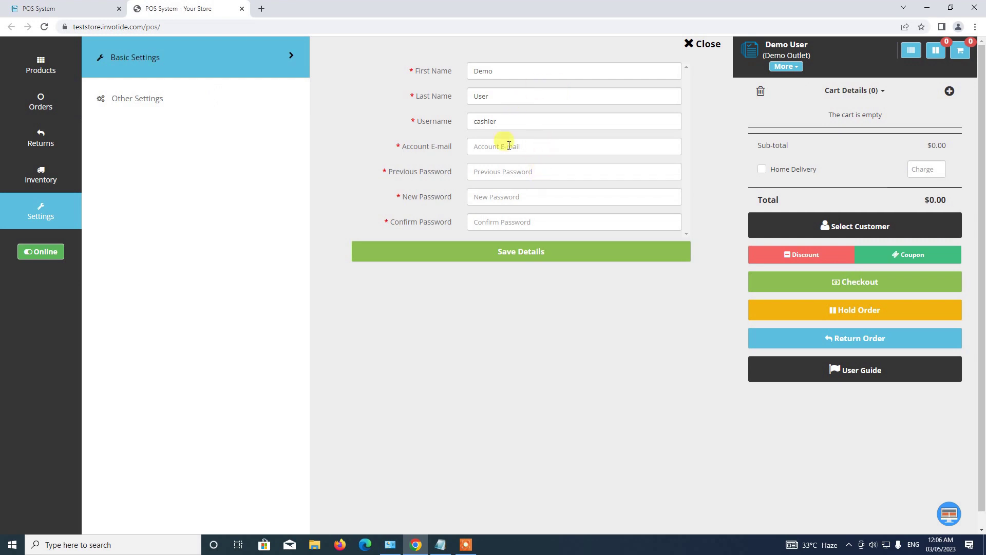
pyautogui.click(164, 99)
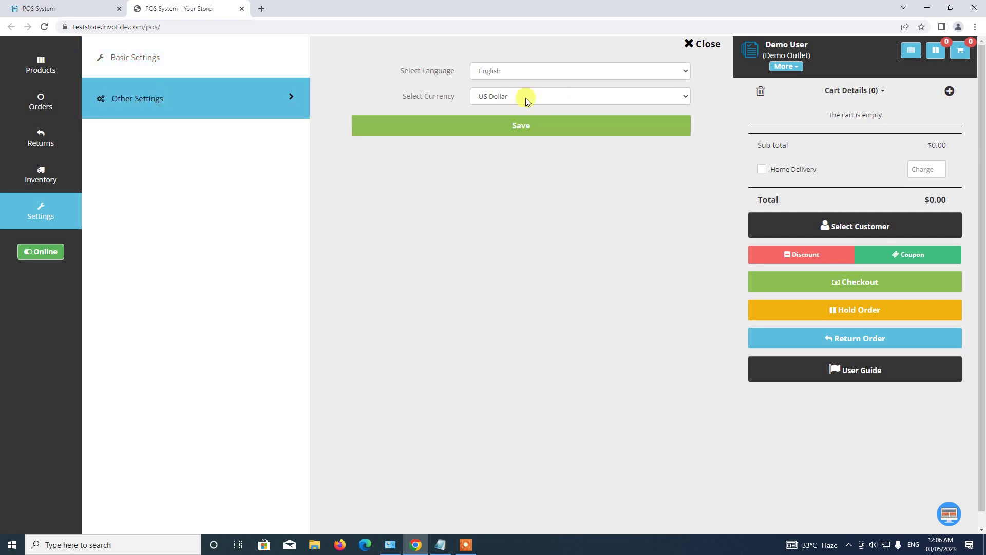
pyautogui.click(58, 224)
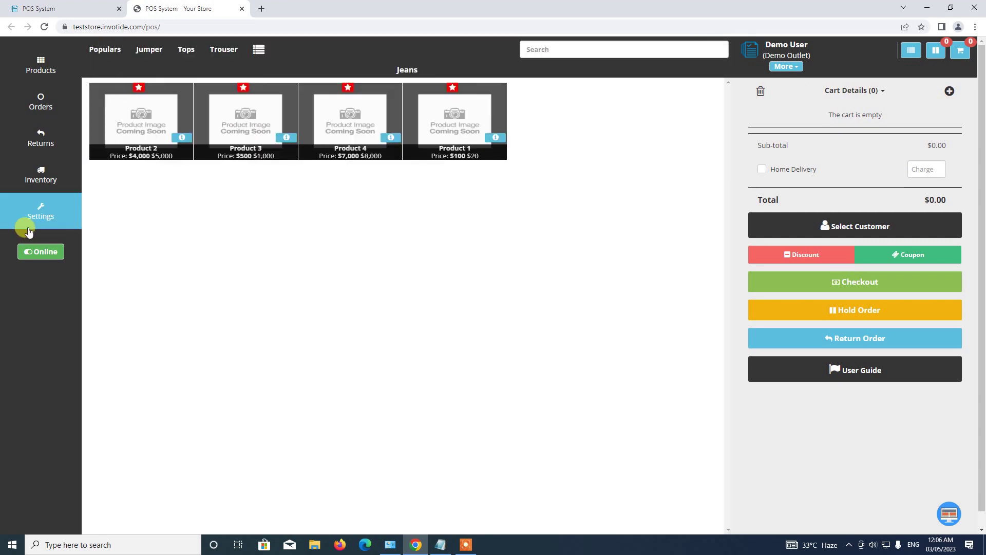
pyautogui.click(27, 223)
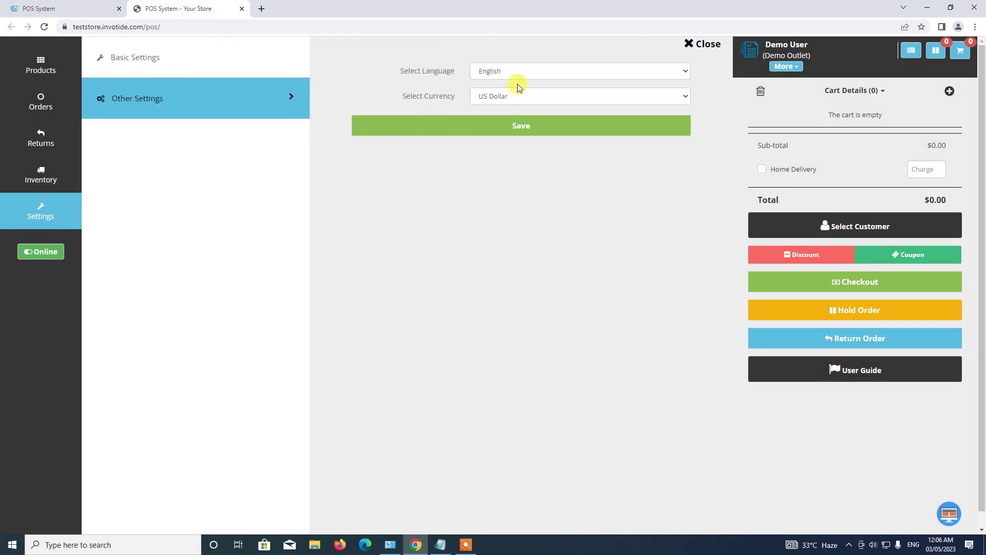
# Review the Language and Currency dropdowns, keeping English and US Dollar, ending on Other Settings.
pyautogui.click(514, 72)
pyautogui.moveTo(415, 93); pyautogui.dragTo(497, 99)
pyautogui.click(495, 97)
pyautogui.click(494, 88)
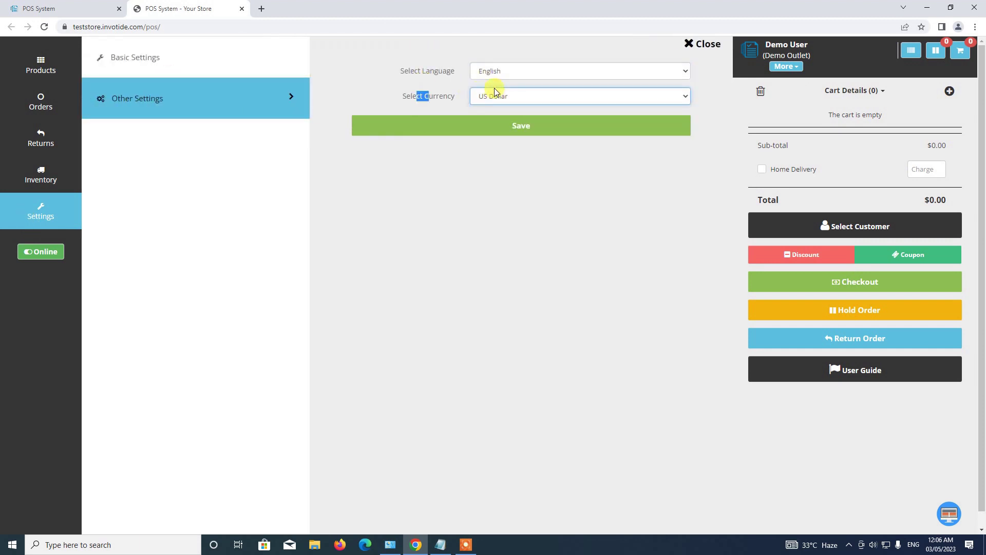
pyautogui.click(548, 98)
pyautogui.click(191, 56)
pyautogui.click(192, 55)
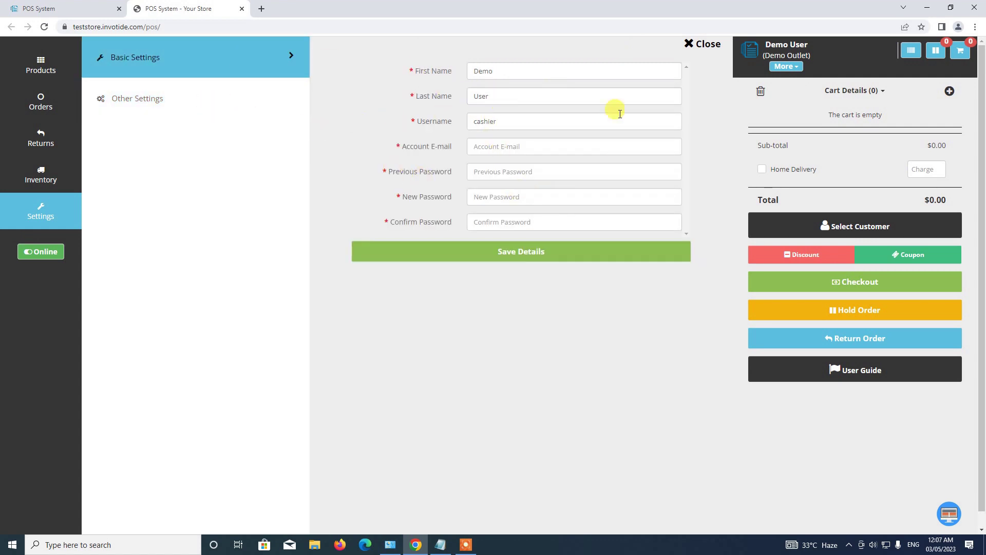
pyautogui.click(154, 95)
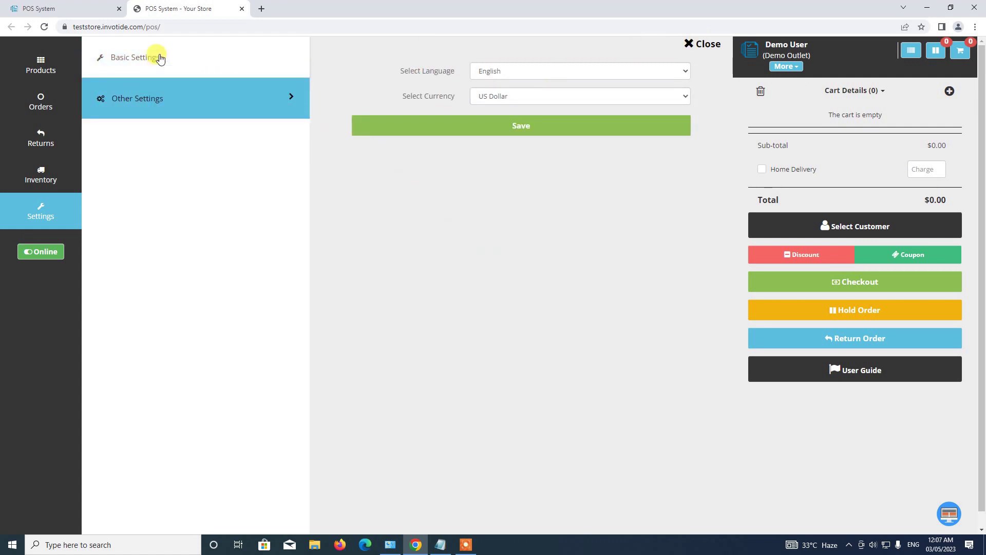
pyautogui.click(159, 59)
pyautogui.click(161, 93)
pyautogui.click(192, 70)
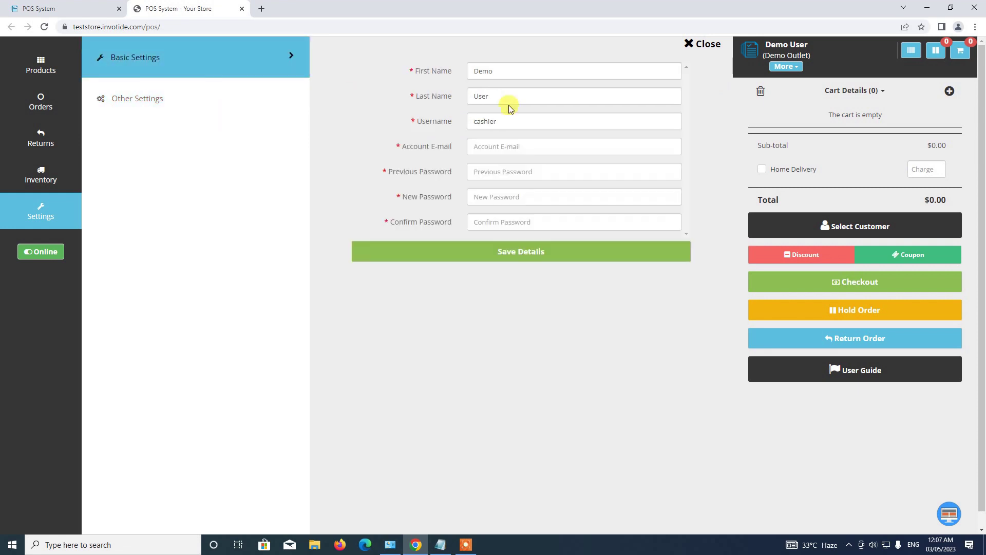
pyautogui.click(148, 99)
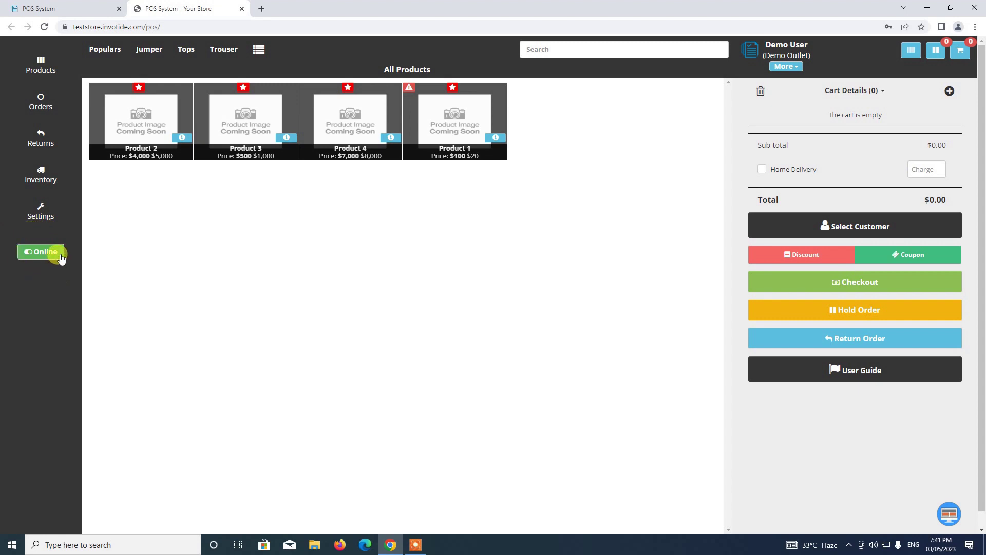
# Switch the POS from Online to Offline mode with the sidebar toggle.
pyautogui.click(34, 255)
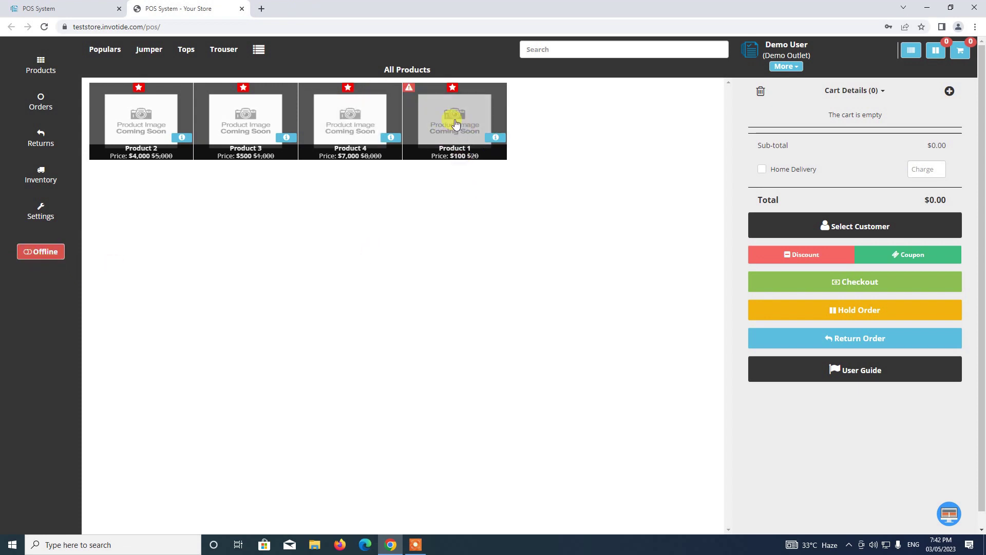
# Add Product 2 to the cart and assign the demo customer to the order.
pyautogui.click(138, 119)
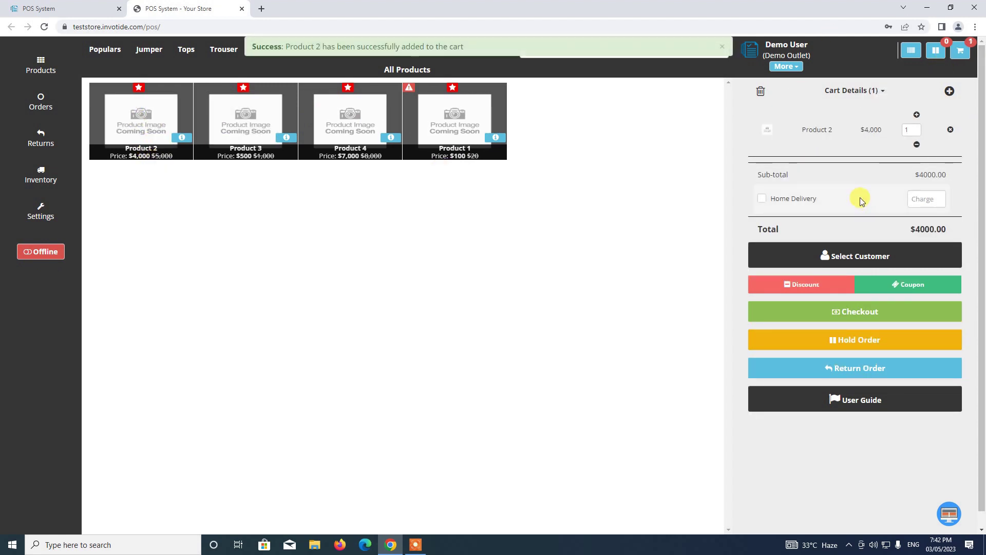
pyautogui.click(846, 256)
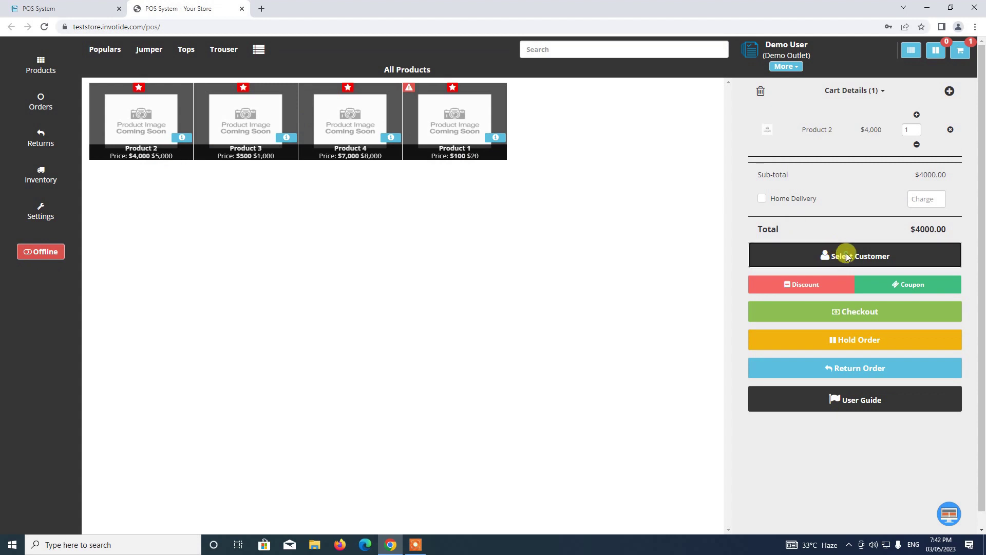
pyautogui.write('demo')
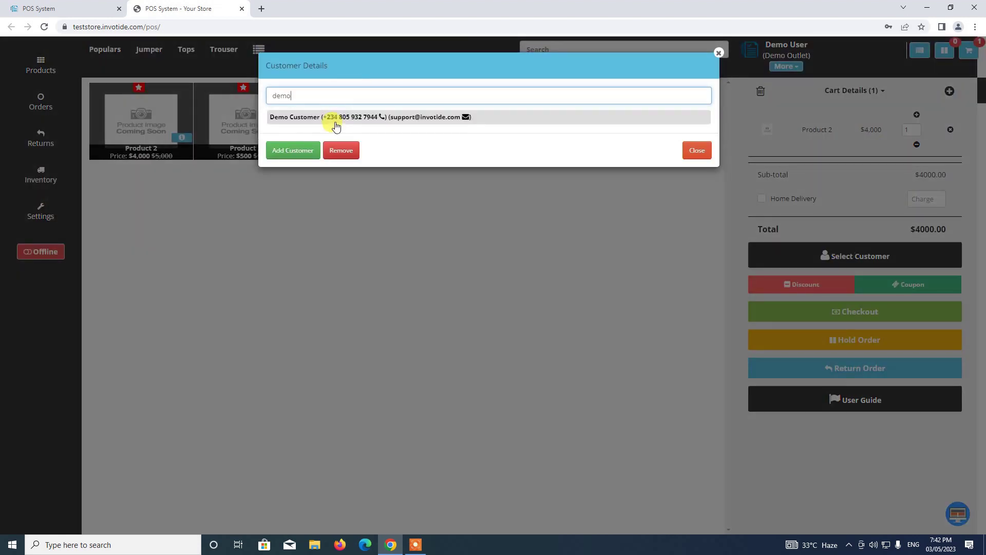
pyautogui.click(335, 118)
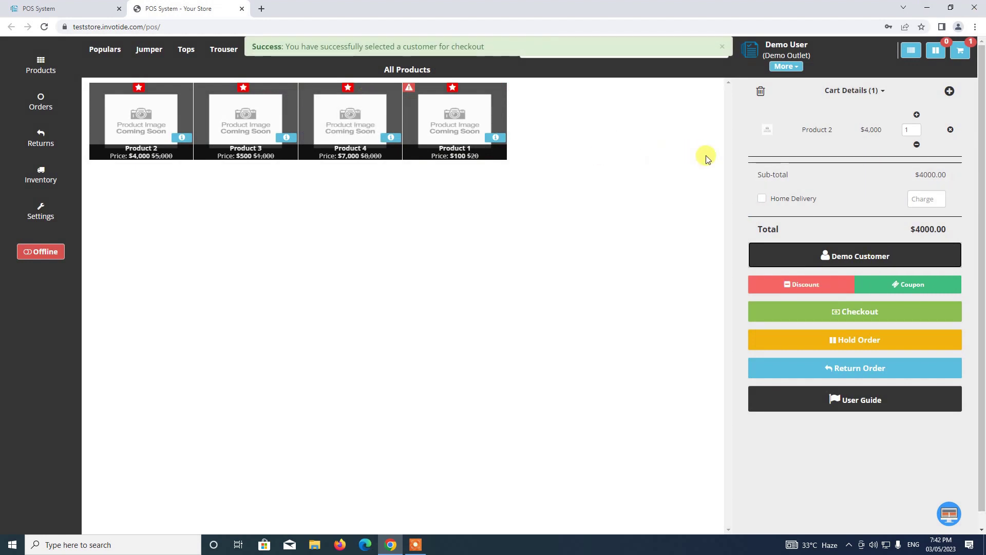
# Check out in cash with 4000.00 tendered and accept the payment.
pyautogui.click(850, 325)
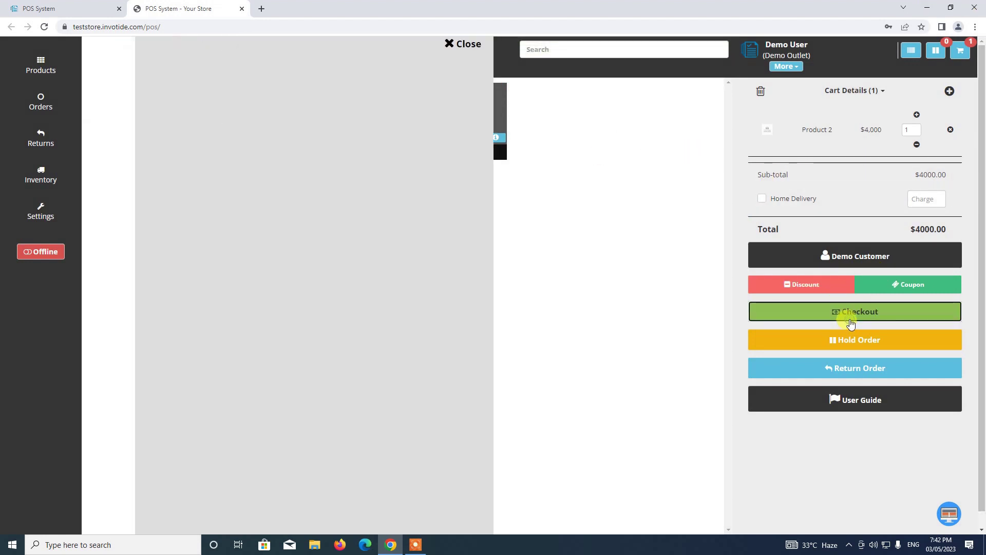
pyautogui.click(134, 96)
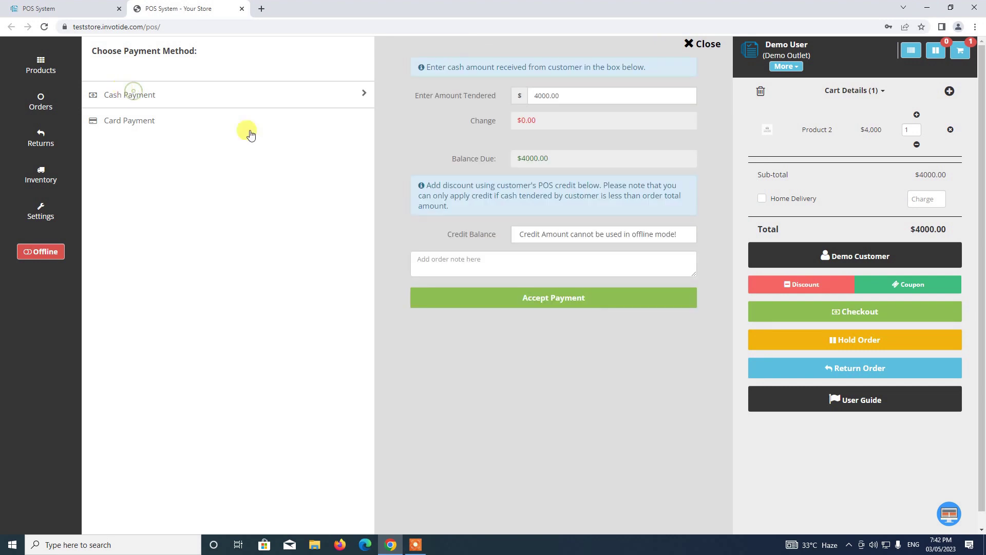
pyautogui.moveTo(568, 94); pyautogui.dragTo(503, 96)
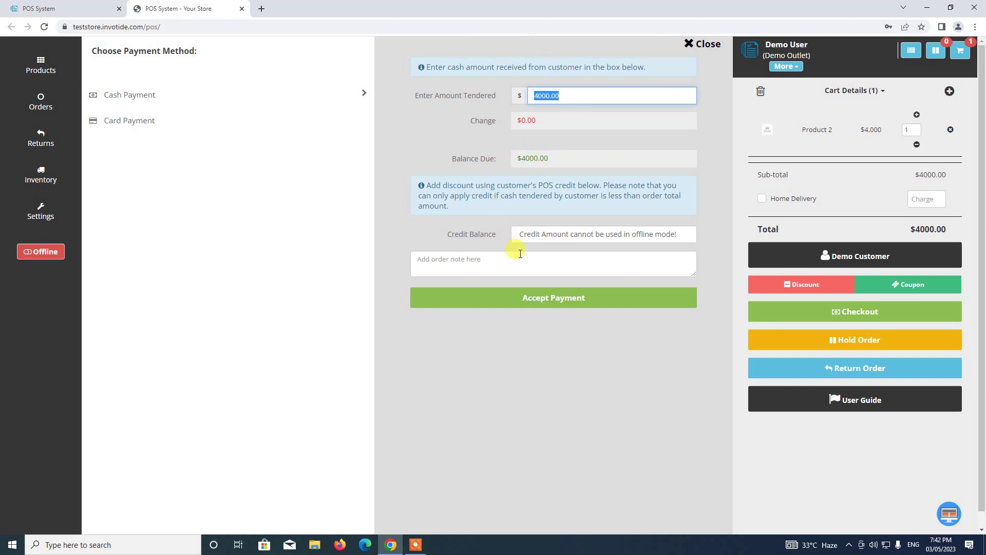
pyautogui.click(567, 302)
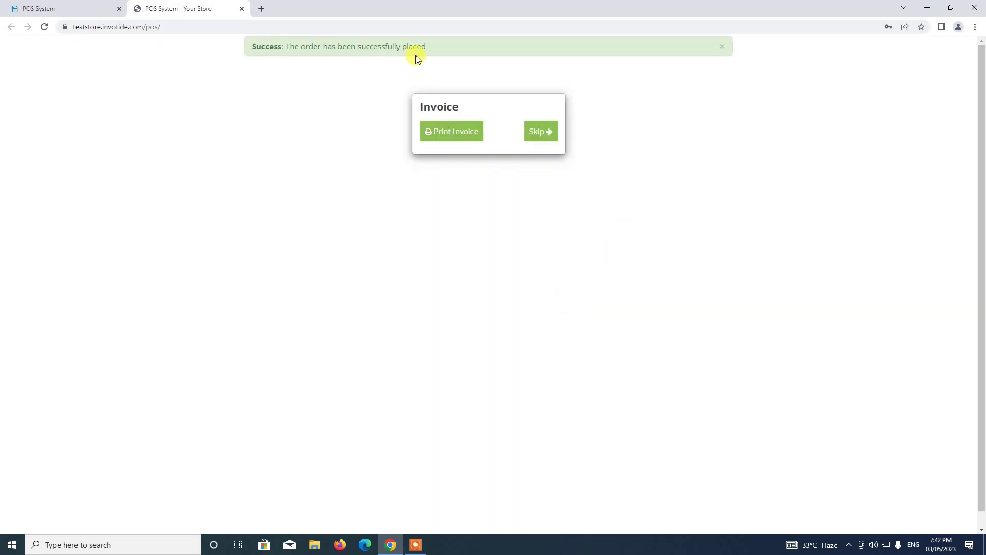
# Skip the invoice and close the offline orders view to return to Products.
pyautogui.click(534, 134)
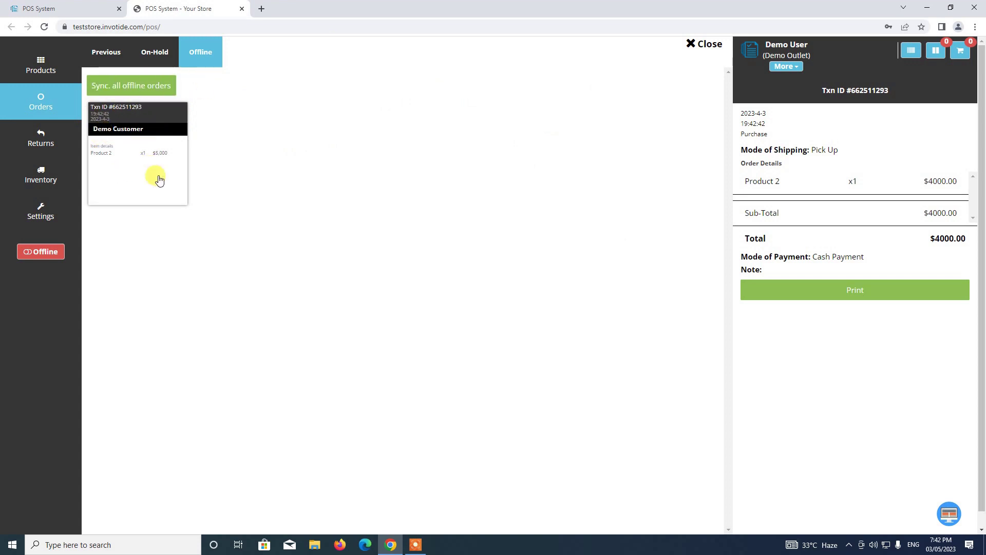
pyautogui.click(701, 45)
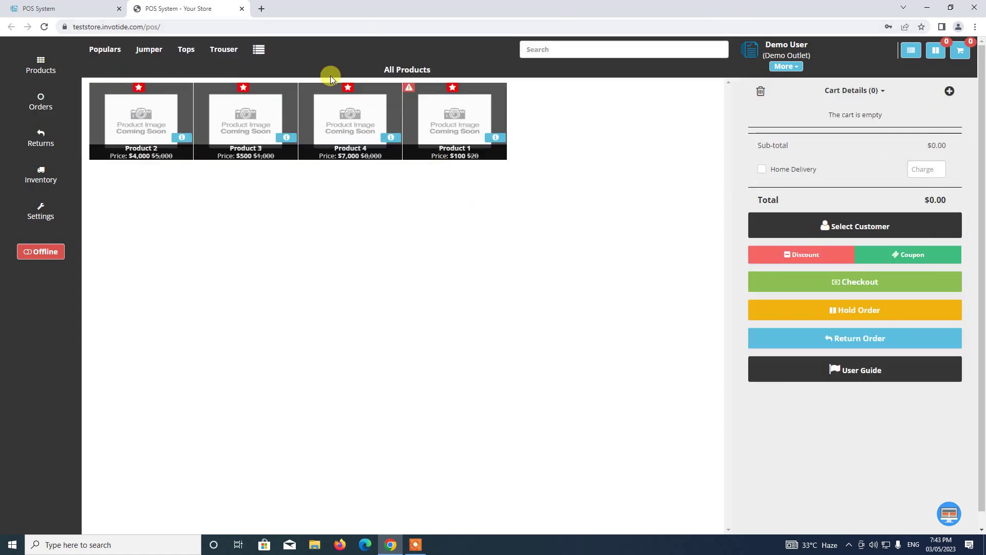
# Add Product 3 to the cart for the Demo Customer.
pyautogui.click(256, 129)
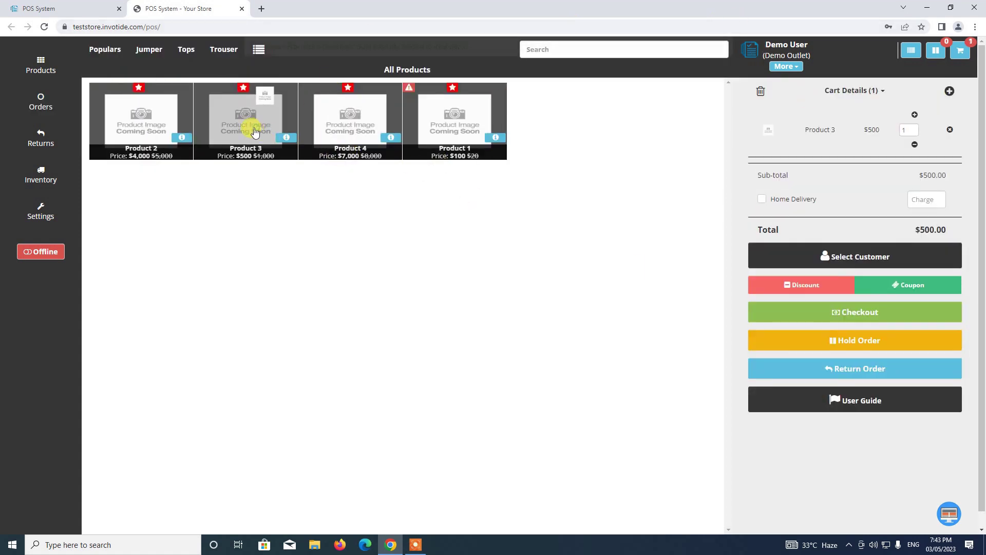
pyautogui.click(826, 259)
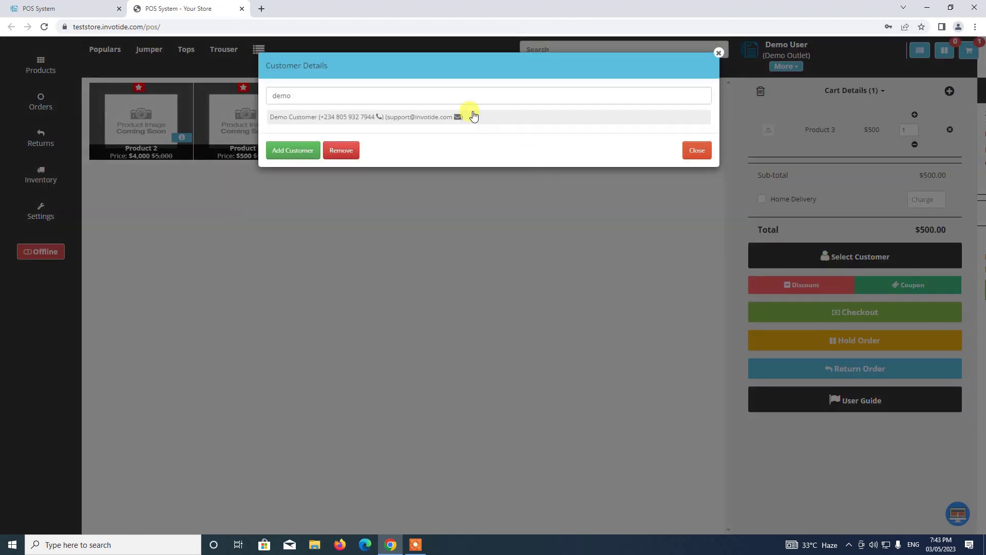
pyautogui.click(474, 116)
# Pay the $500 order by card, confirm the charge, skip the invoice and view the order.
pyautogui.click(860, 314)
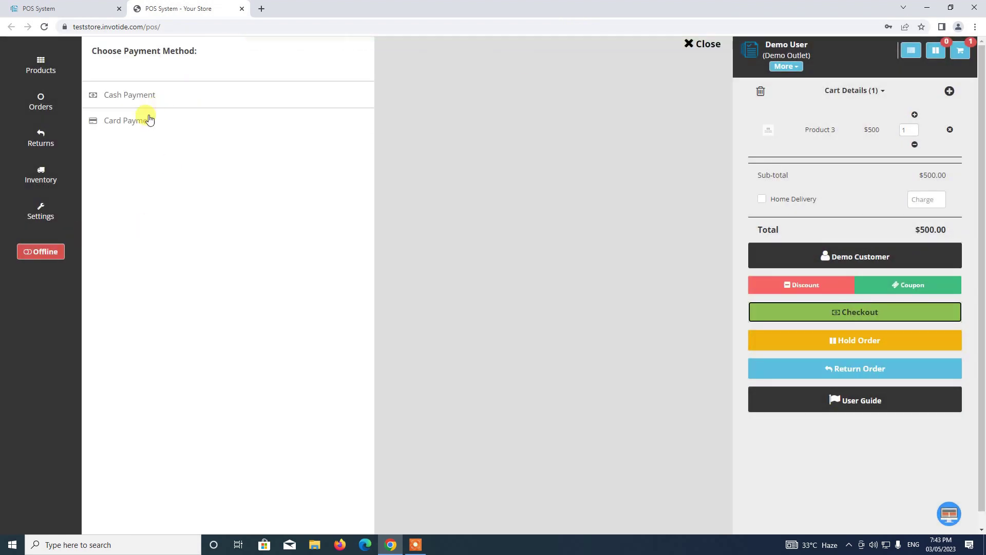
pyautogui.click(130, 124)
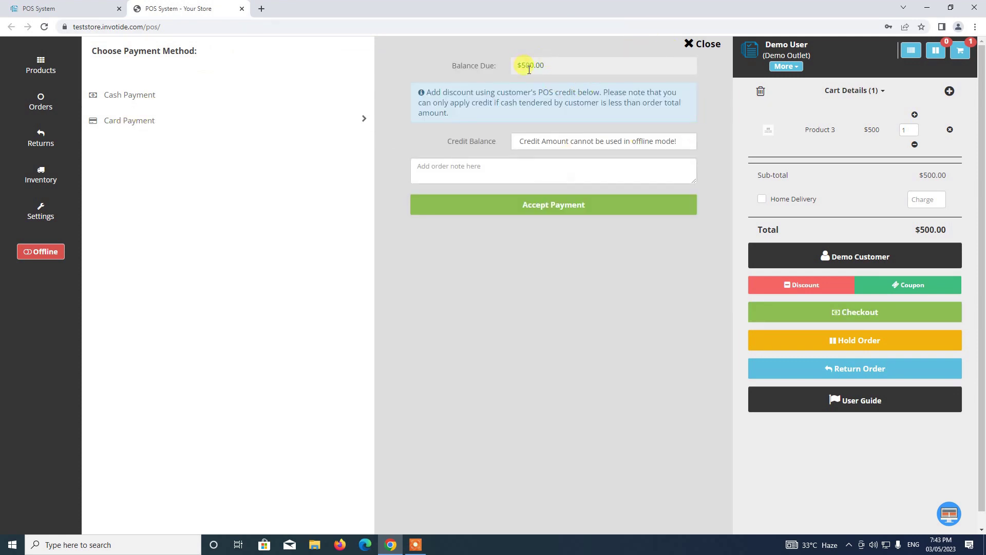
pyautogui.click(554, 204)
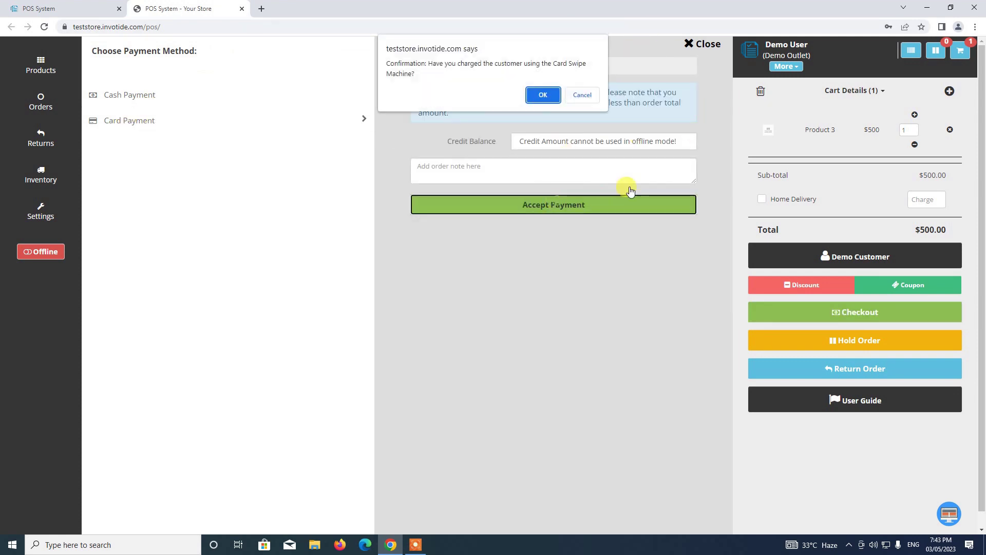
pyautogui.click(543, 96)
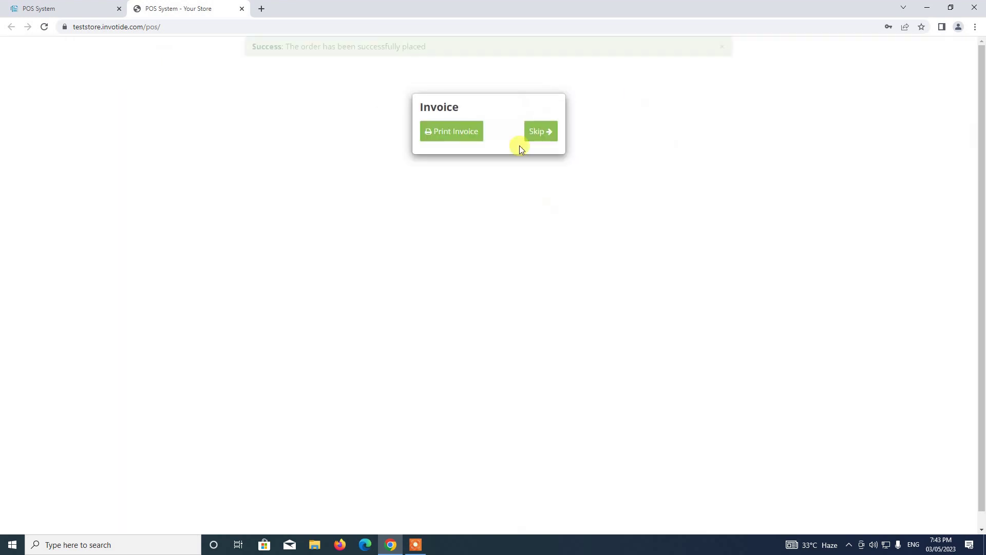
pyautogui.click(542, 133)
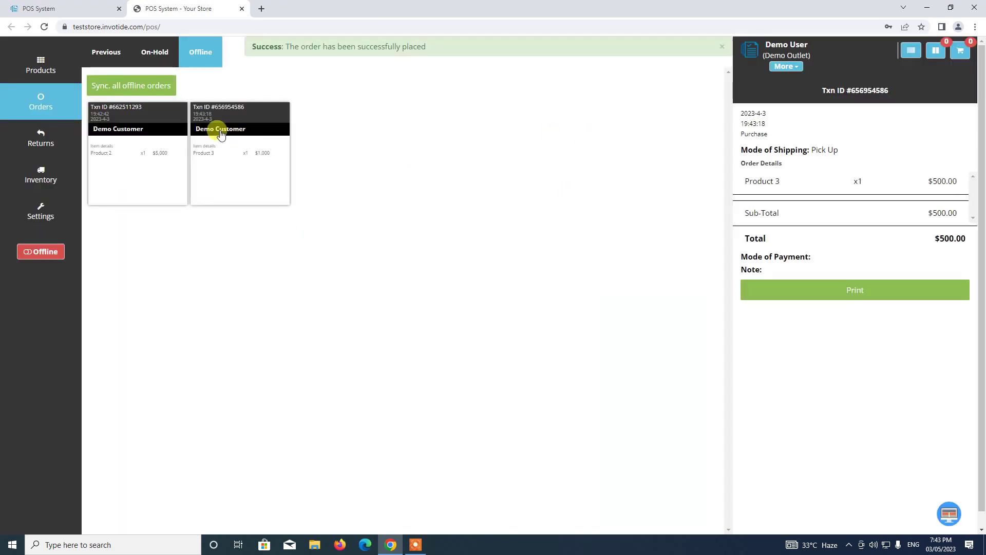
pyautogui.click(203, 121)
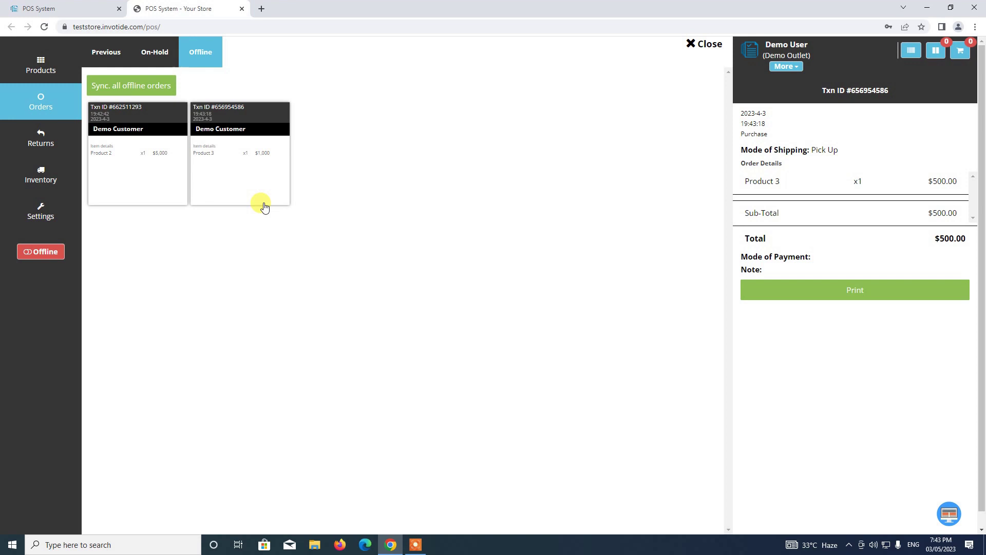
# Switch between the Previous and Offline order tabs, then close the orders view.
pyautogui.click(111, 49)
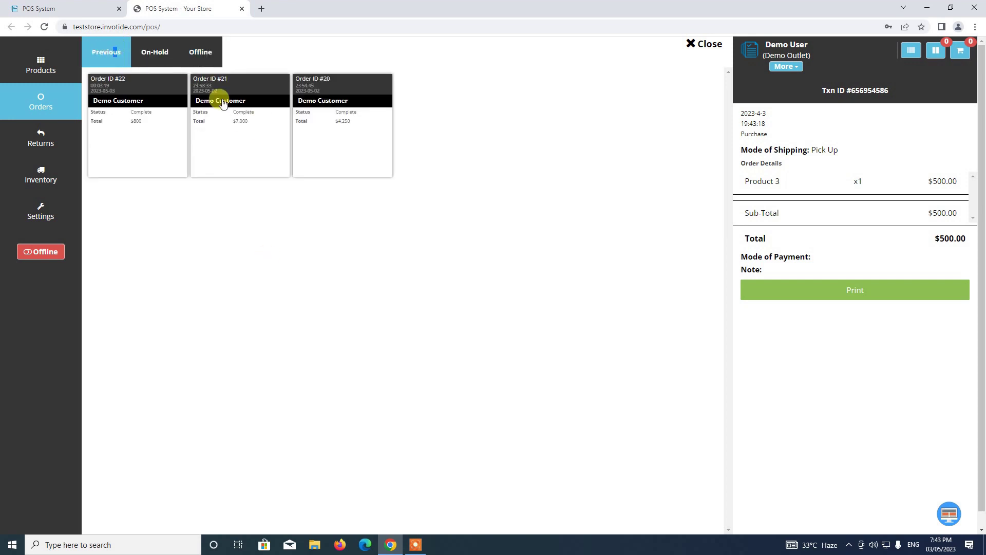
pyautogui.click(210, 51)
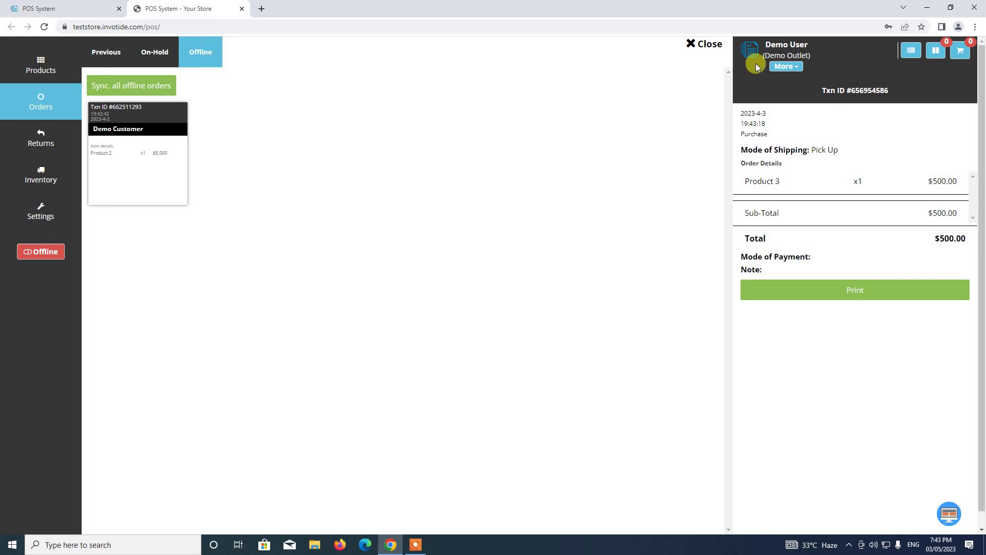
pyautogui.click(700, 44)
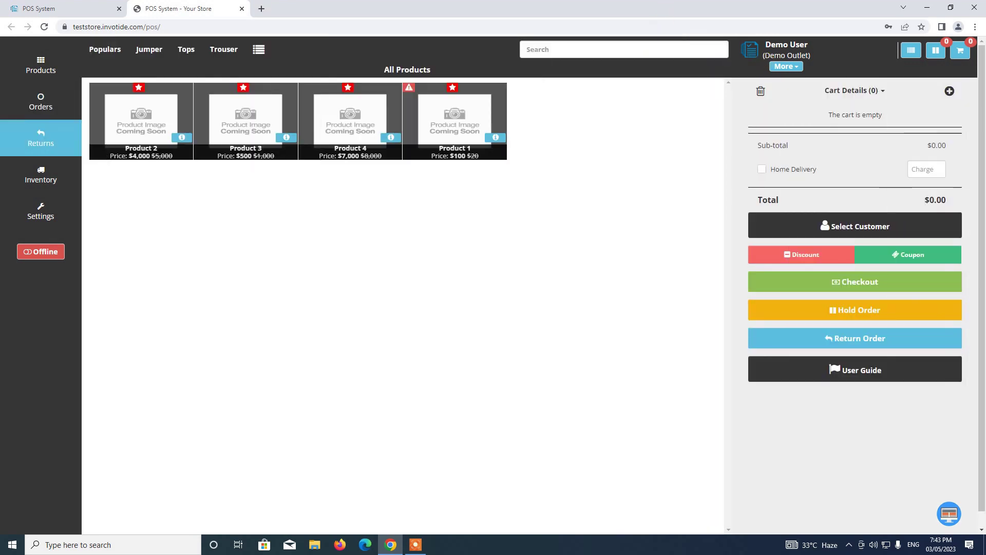
# Switch the till back Online and list the two pending offline transactions under Orders.
pyautogui.click(45, 252)
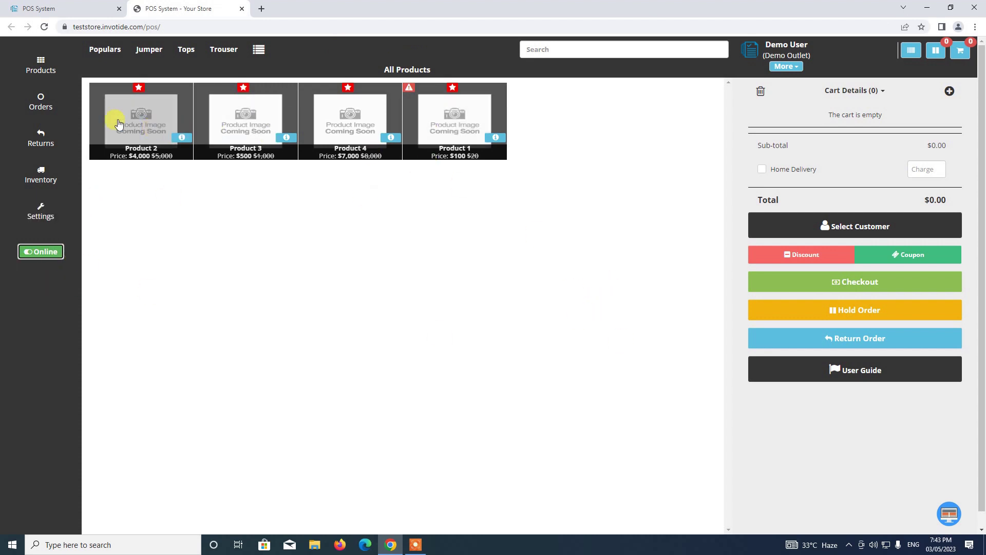
pyautogui.click(46, 110)
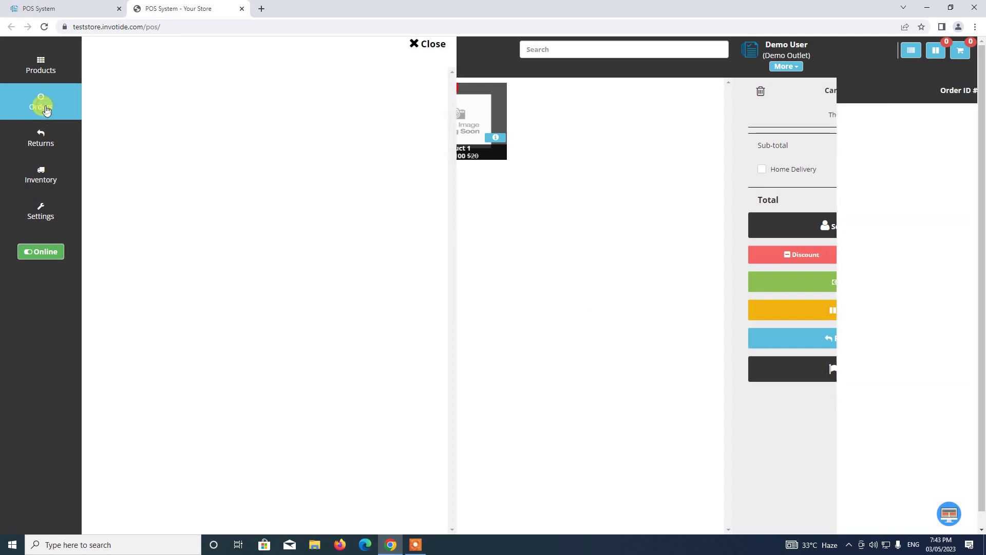
pyautogui.click(199, 58)
pyautogui.click(153, 88)
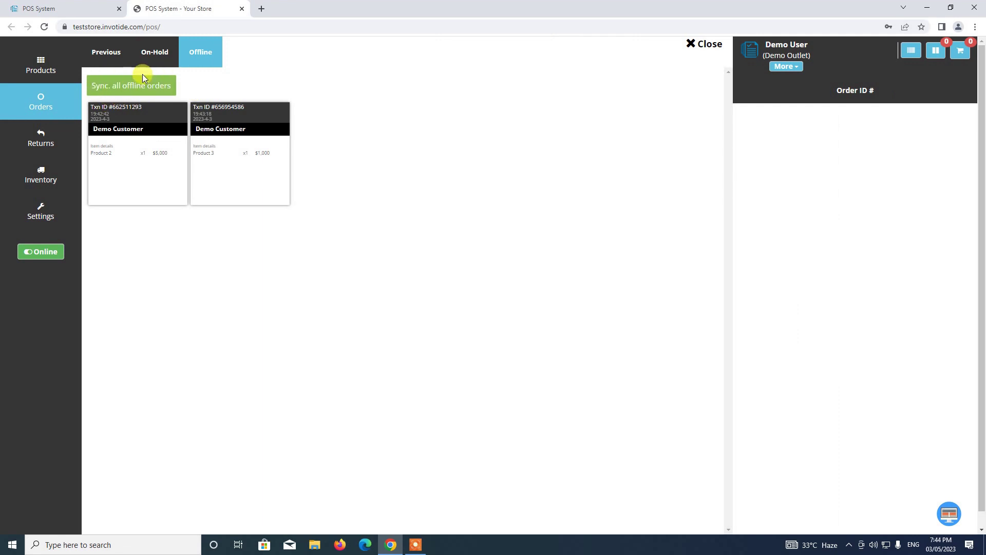
# Sync all offline orders and confirm they left the Offline tab for the completed orders list.
pyautogui.click(134, 87)
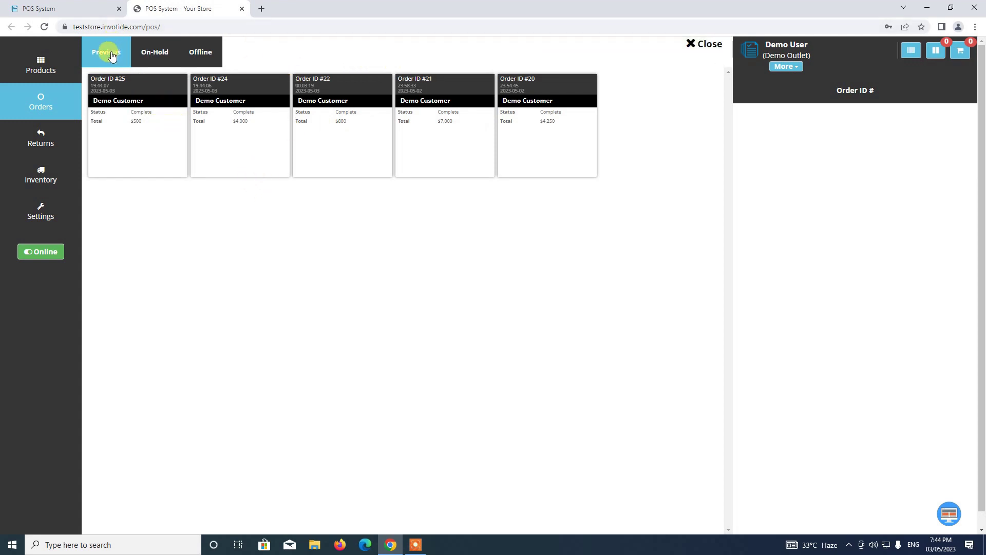
pyautogui.click(202, 54)
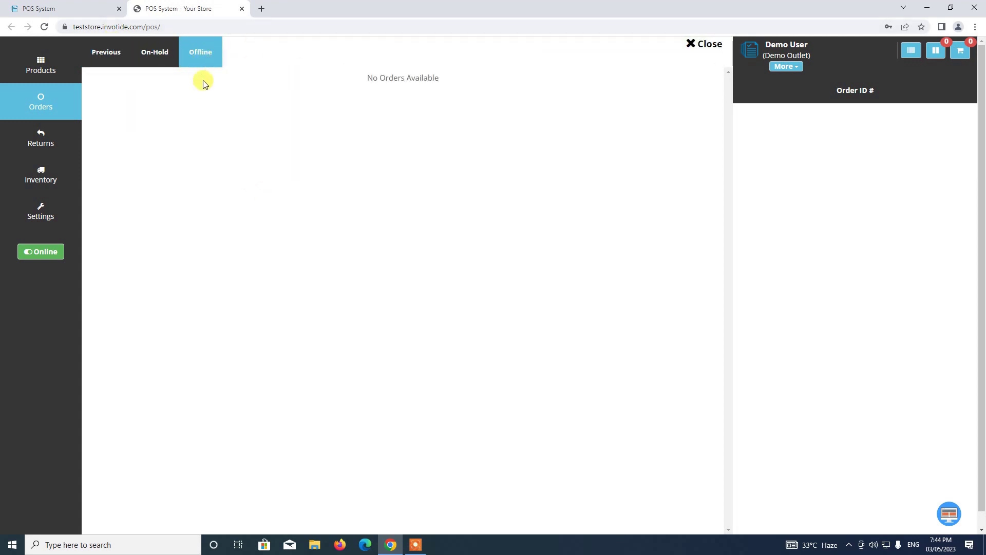
pyautogui.click(111, 55)
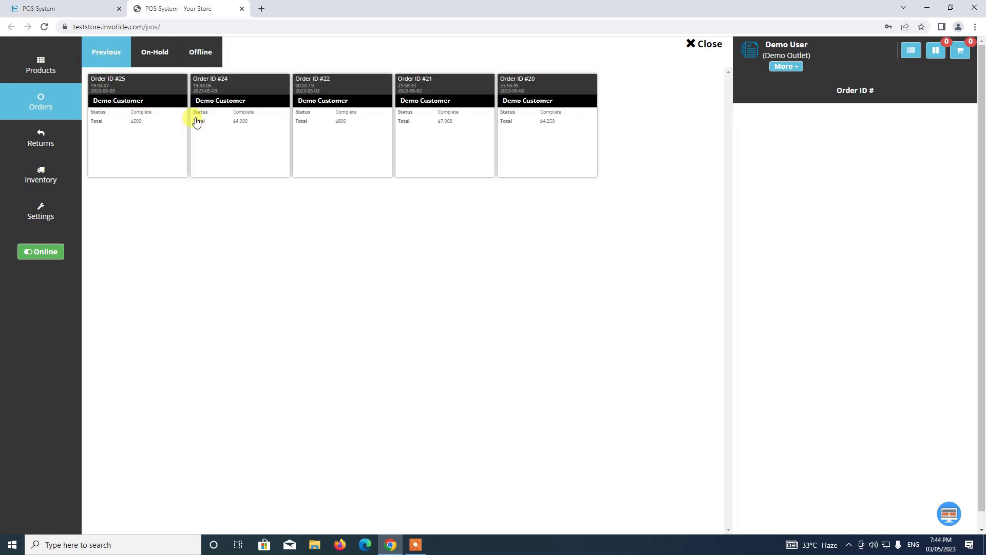
# Compare details of order #25 ($500 card) and order #24 ($4,000 cash), then close order history.
pyautogui.click(133, 123)
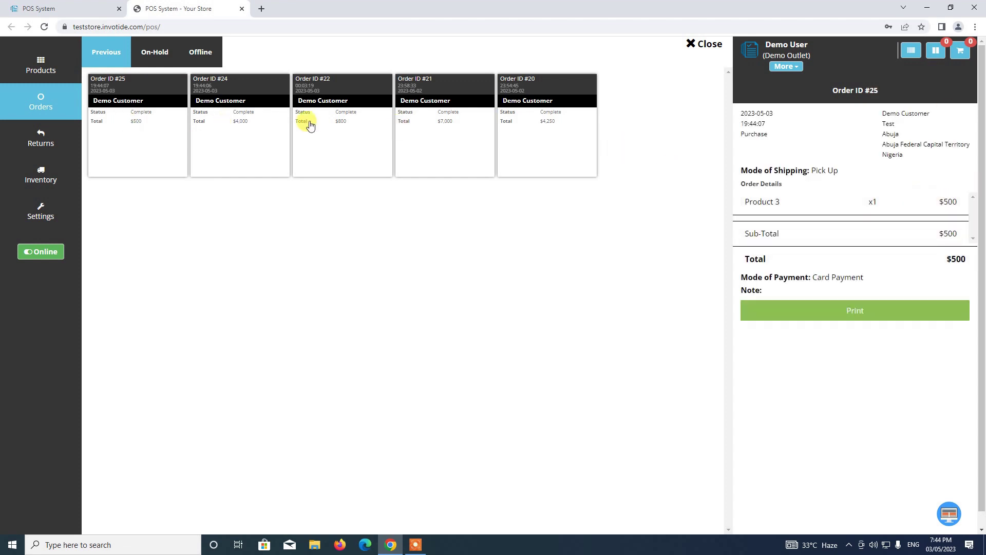
pyautogui.click(239, 131)
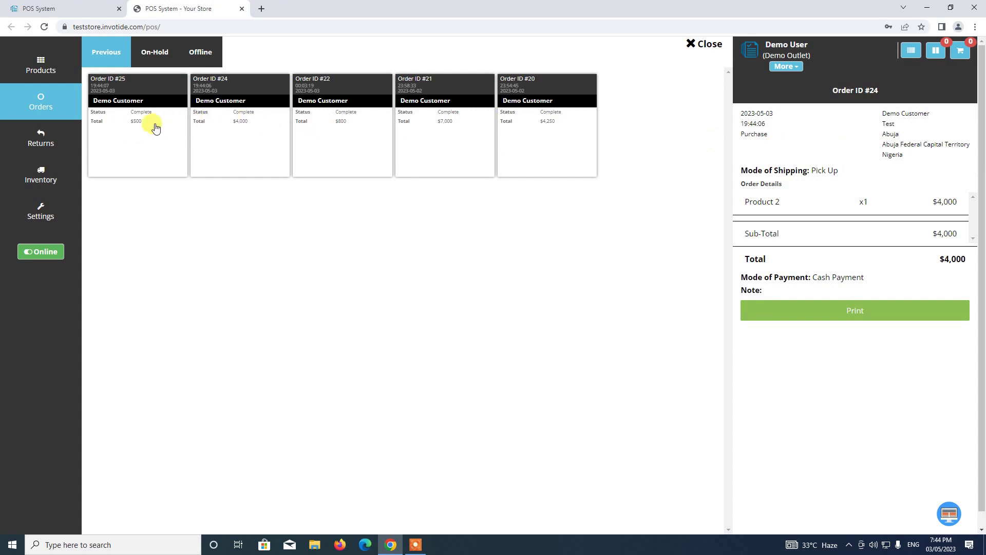
pyautogui.click(139, 140)
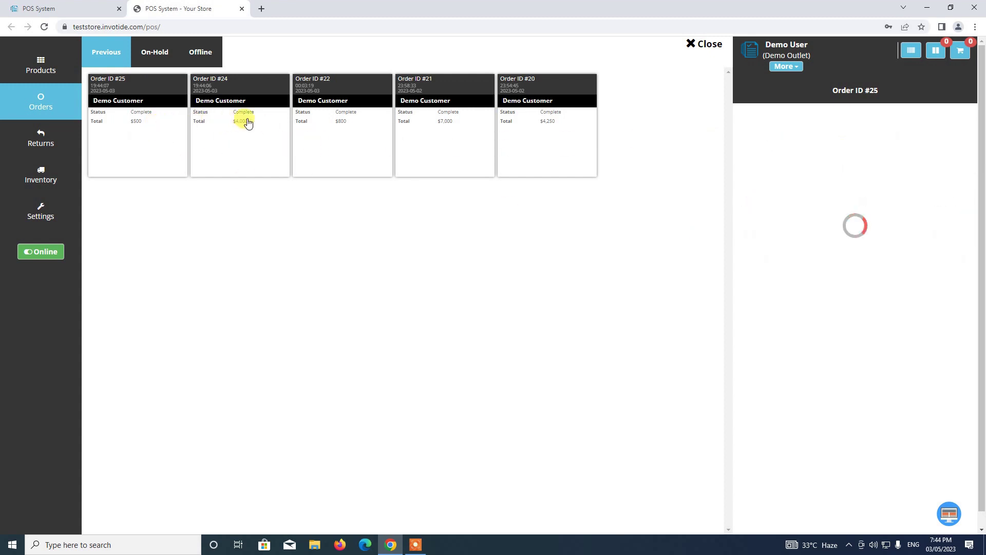
pyautogui.click(247, 119)
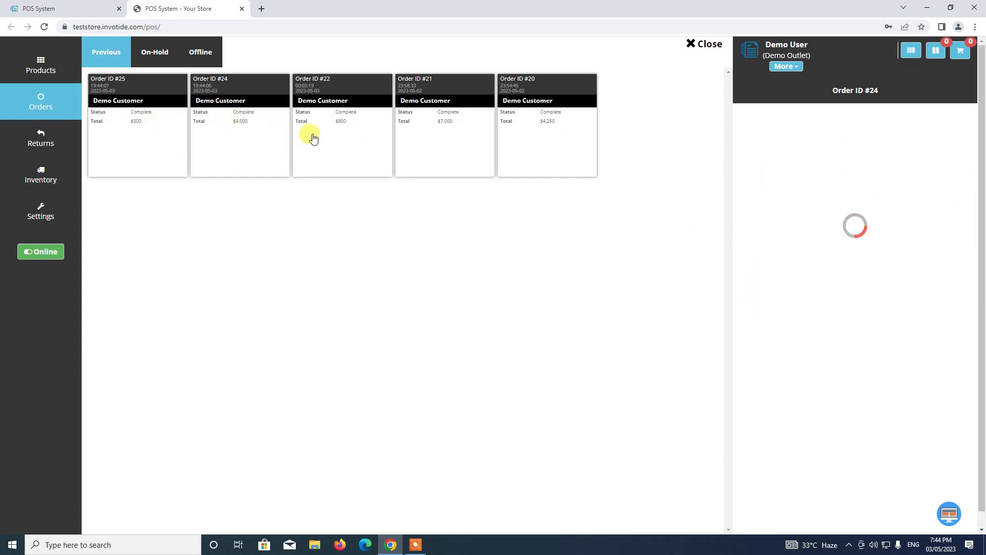
pyautogui.click(167, 137)
pyautogui.click(254, 137)
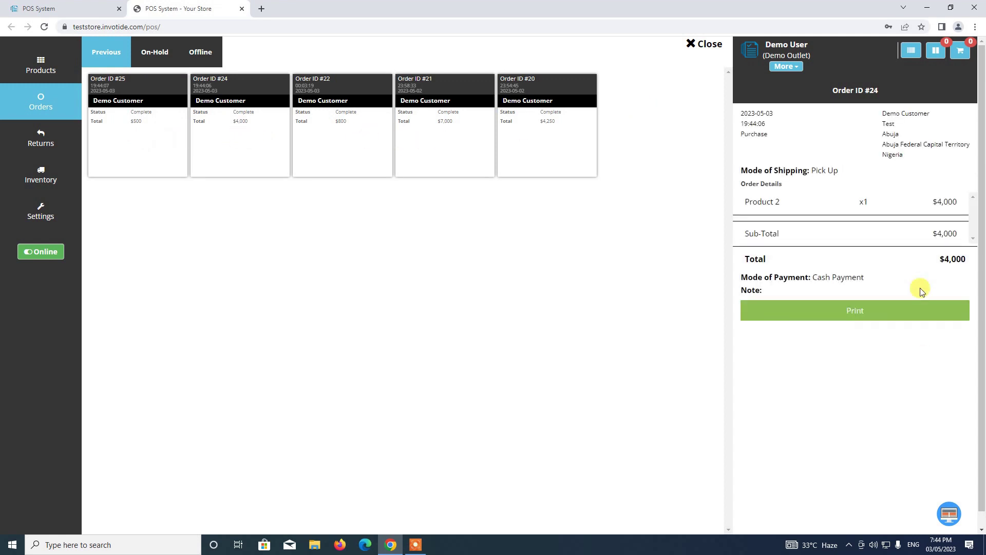
pyautogui.click(700, 44)
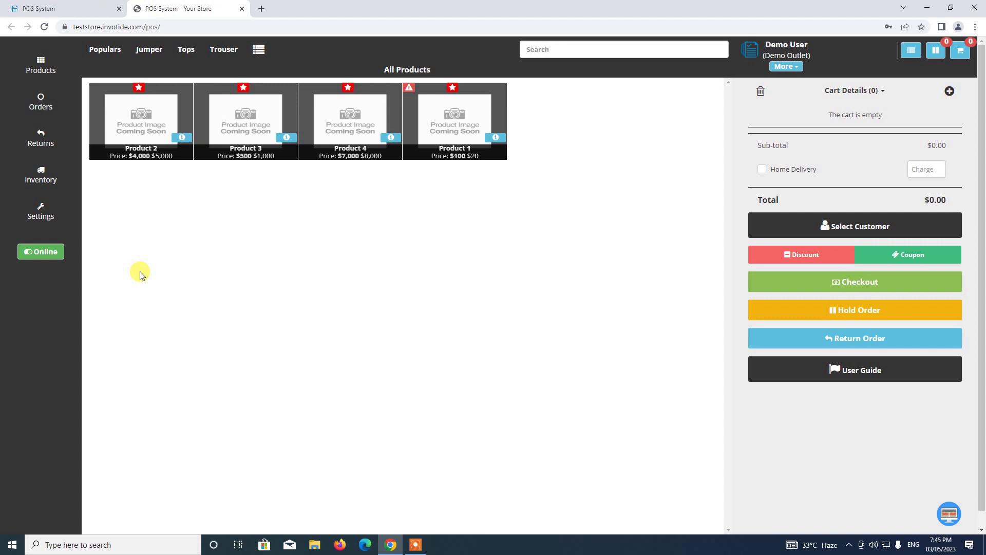
pyautogui.click(416, 545)
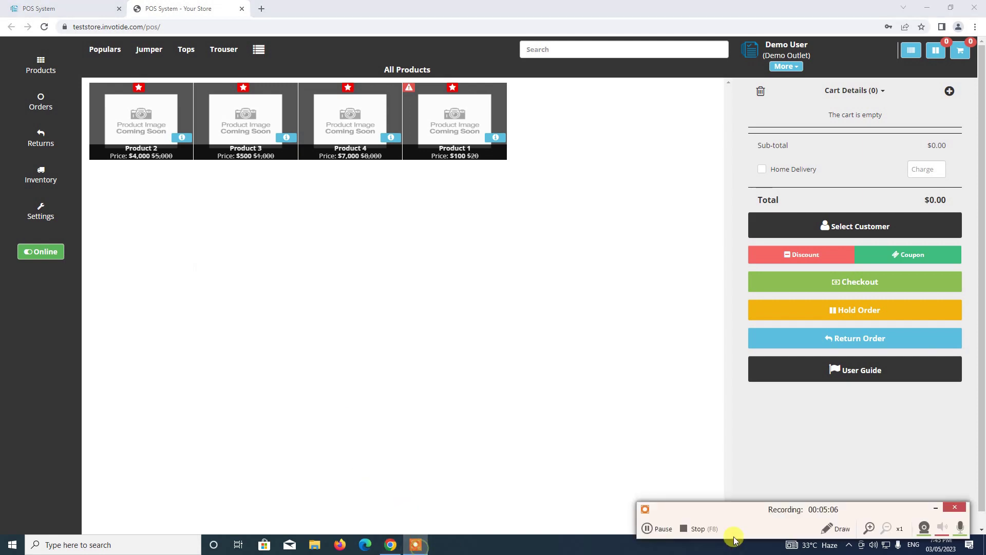